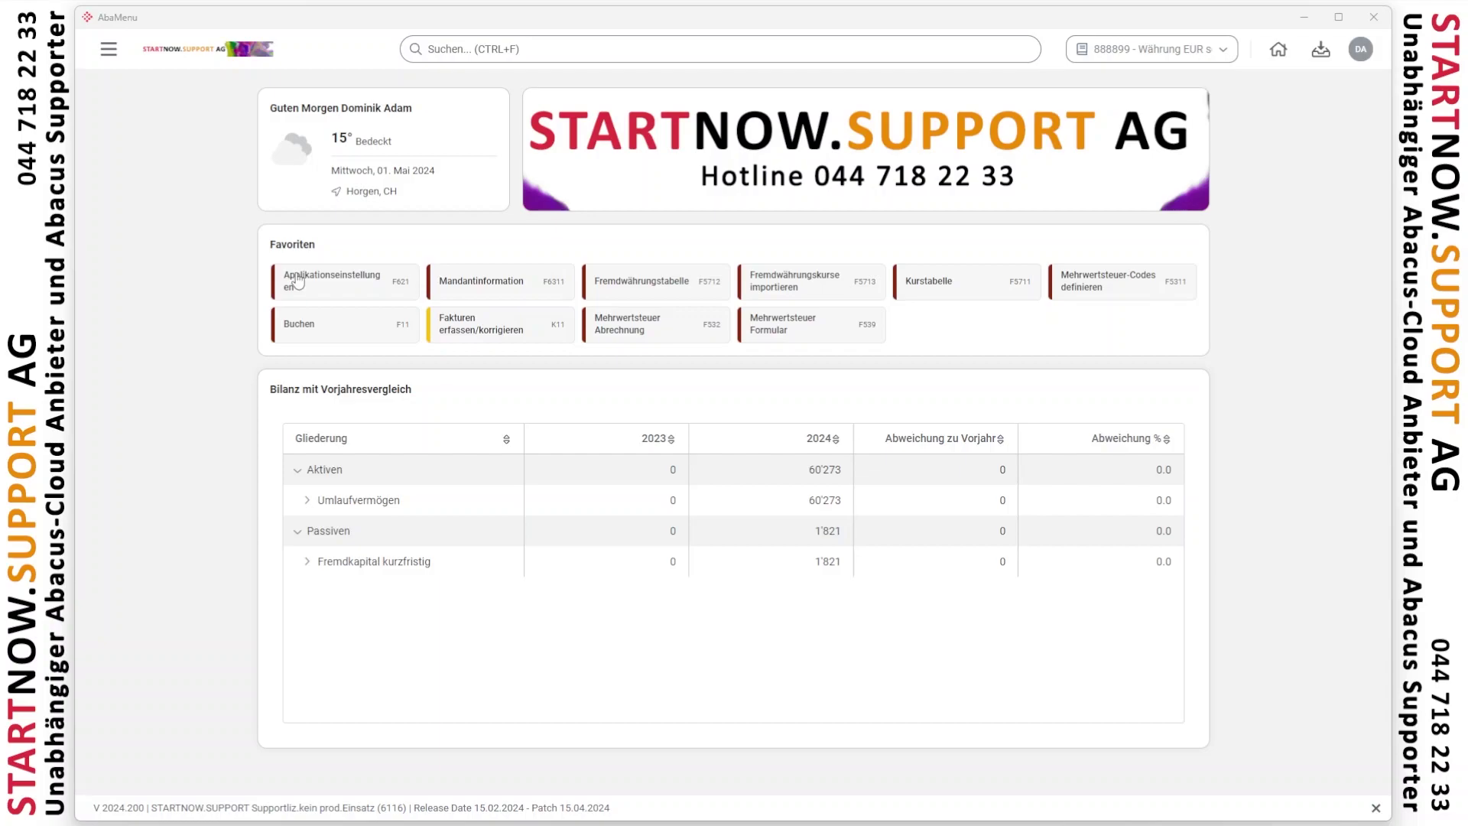
# Step: Open the application settings and check the available Fremdwährung Kursart options in the MWST Kursart settings
pyautogui.click(314, 285)
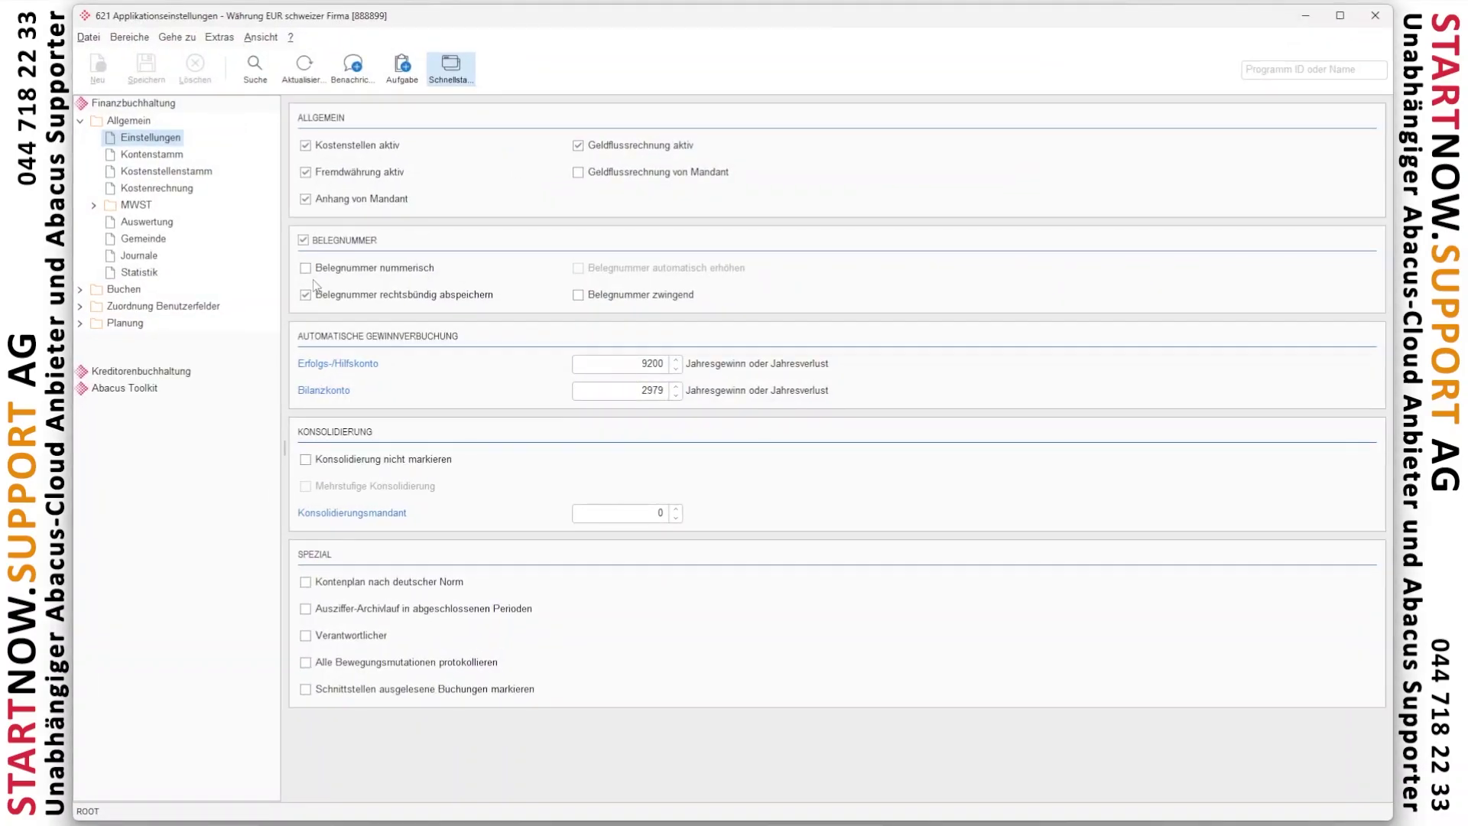
pyautogui.click(94, 207)
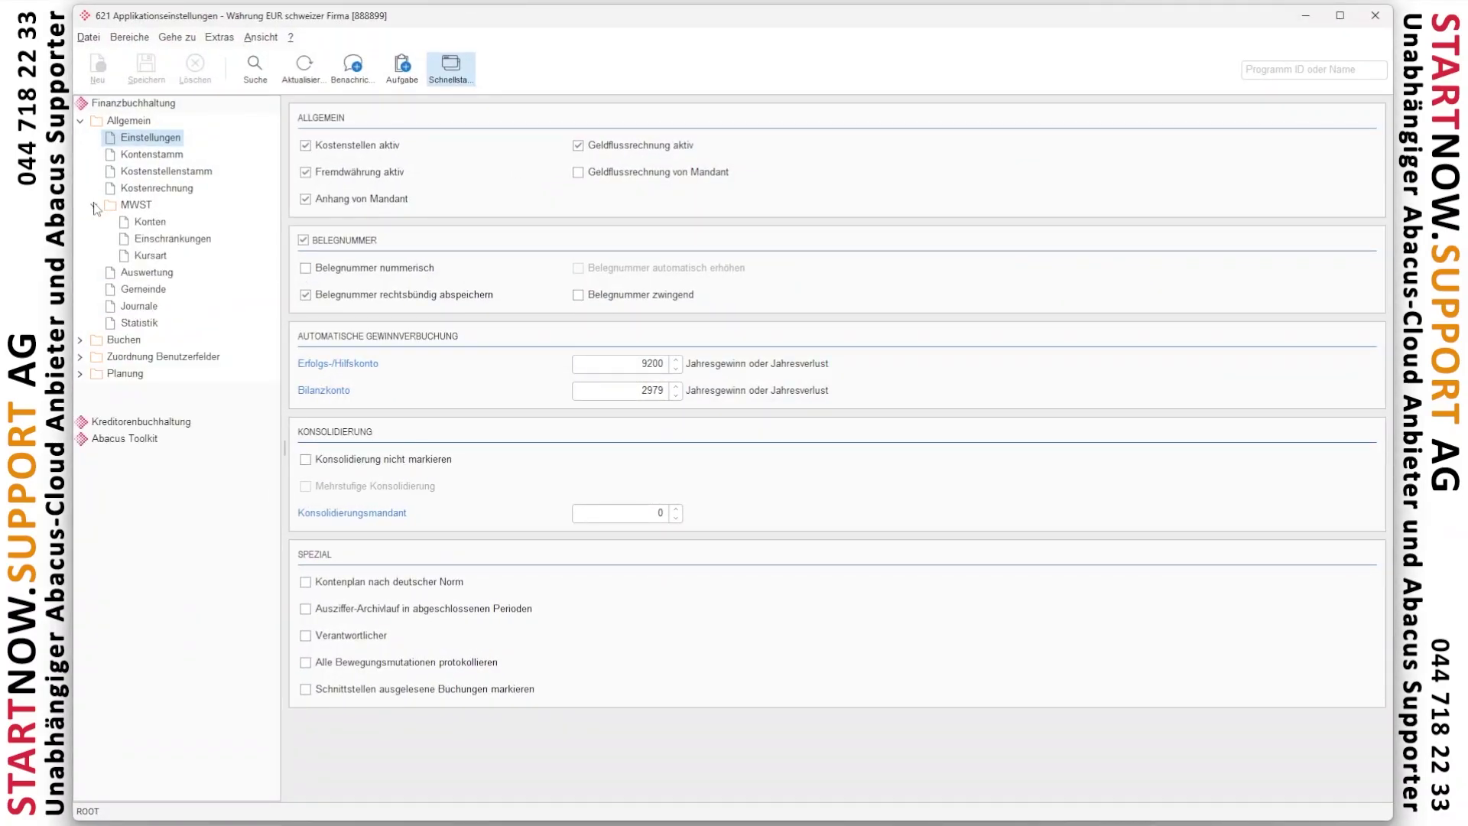
pyautogui.click(149, 257)
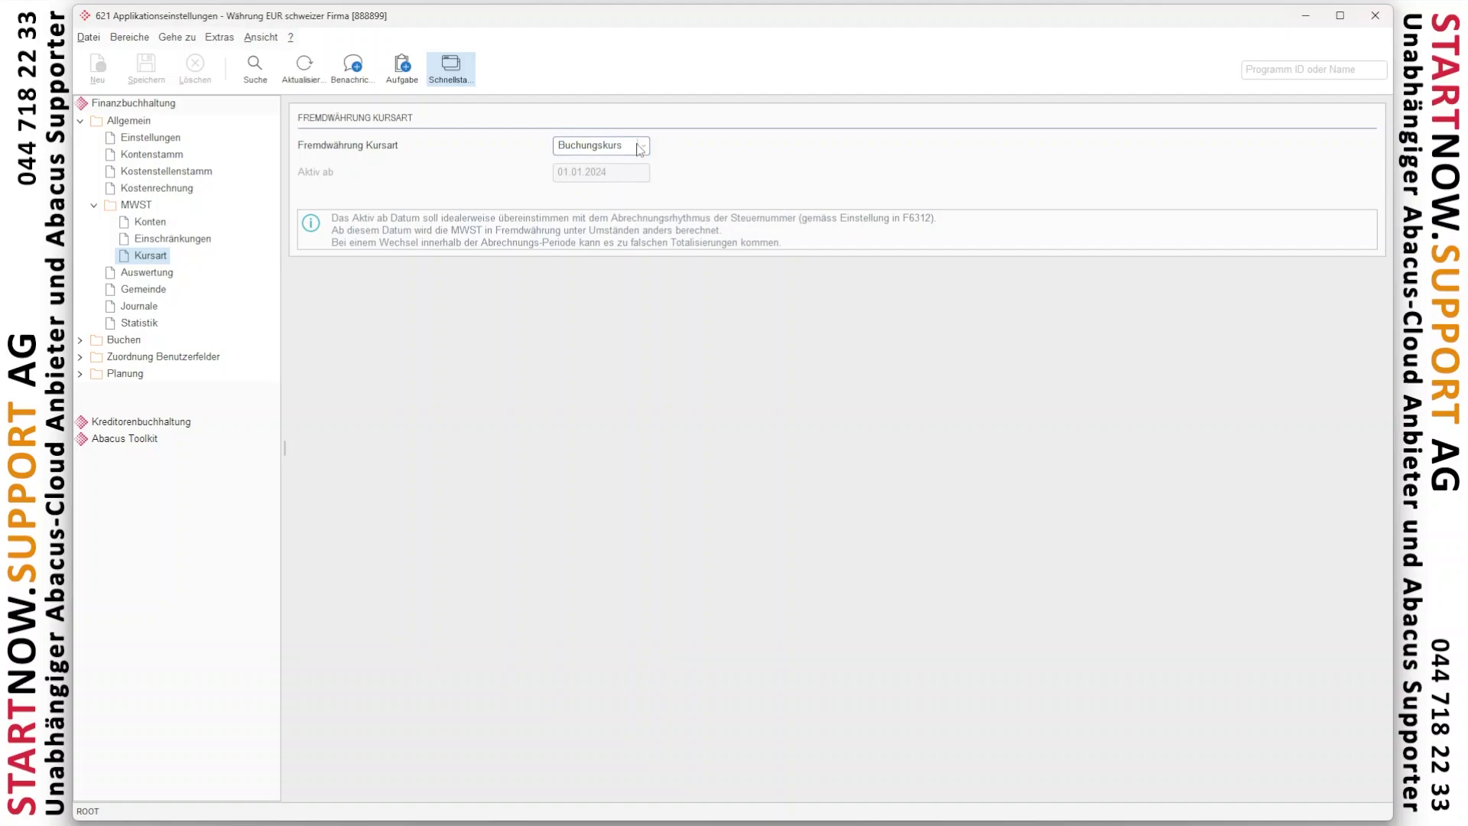
pyautogui.click(614, 147)
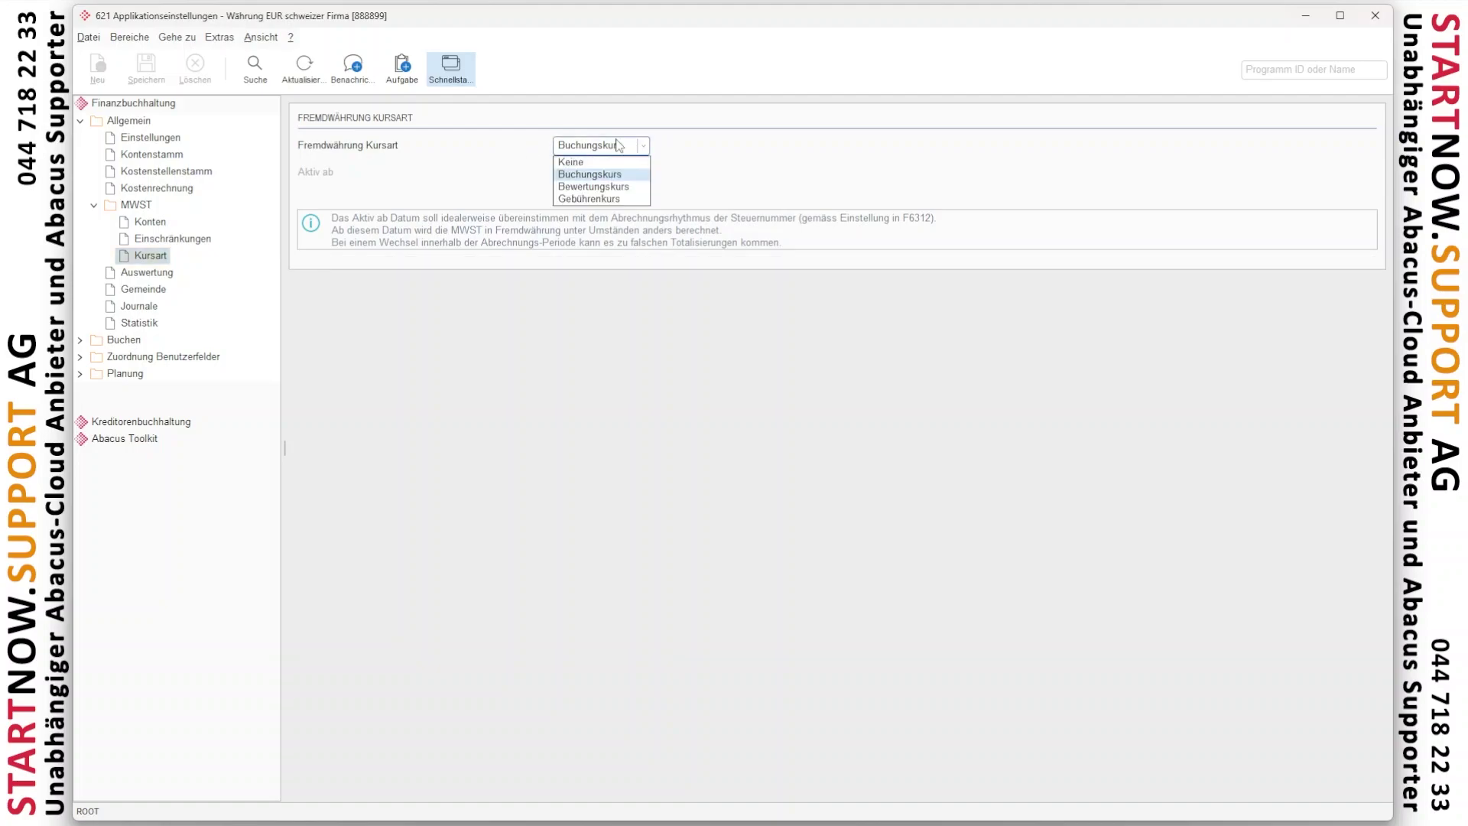
pyautogui.click(706, 160)
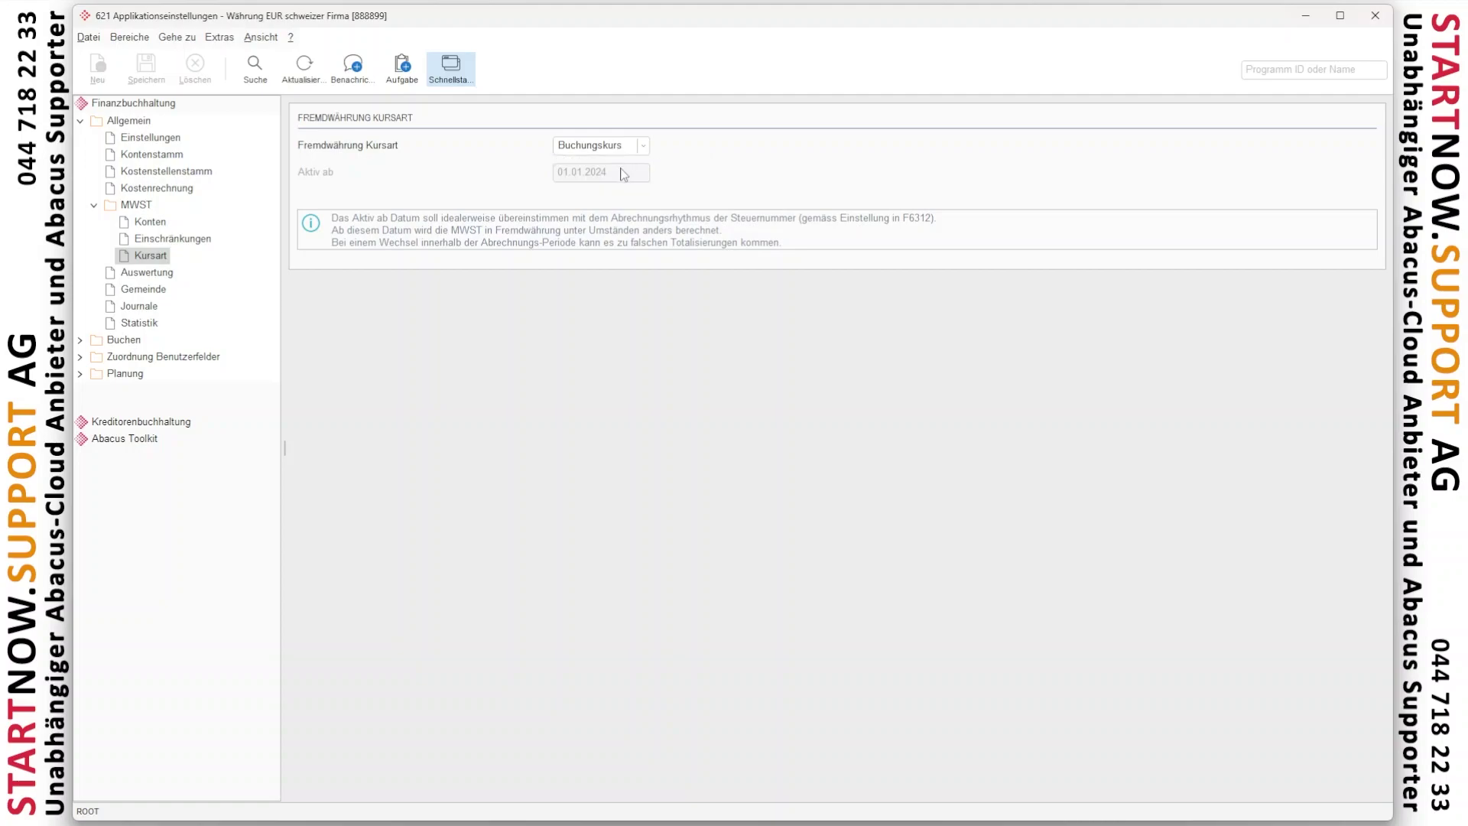
pyautogui.click(556, 151)
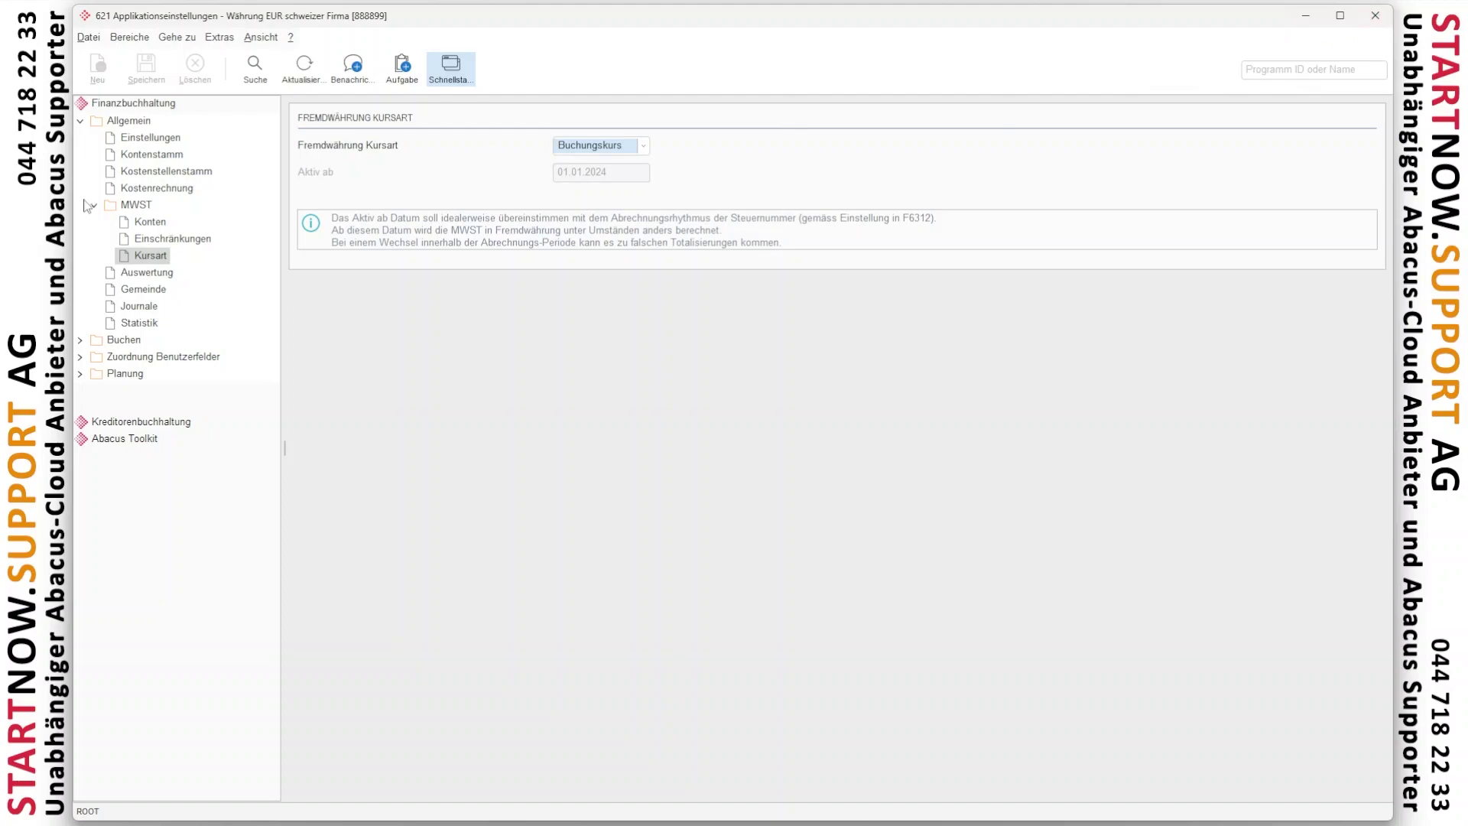
# Step: In the MWST Konten settings, inspect the master records of the Umsatzsteuerkonto and the Abrechnungskonto MWST, and close the account master
pyautogui.click(137, 223)
pyautogui.click(598, 172)
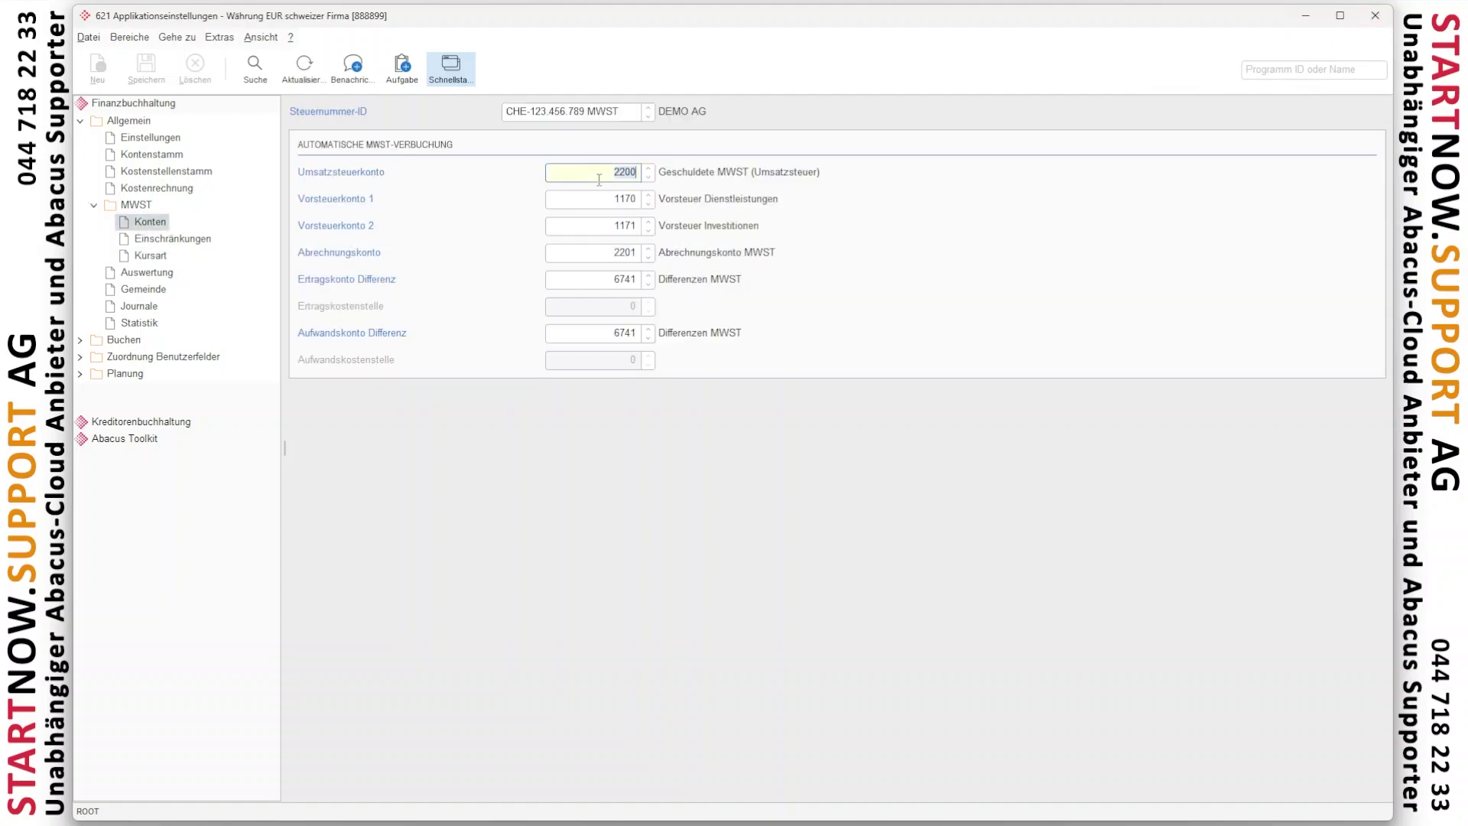
pyautogui.press('ctrl')
pyautogui.keyDown('ctrl'); pyautogui.click(619, 174); pyautogui.keyUp('ctrl')
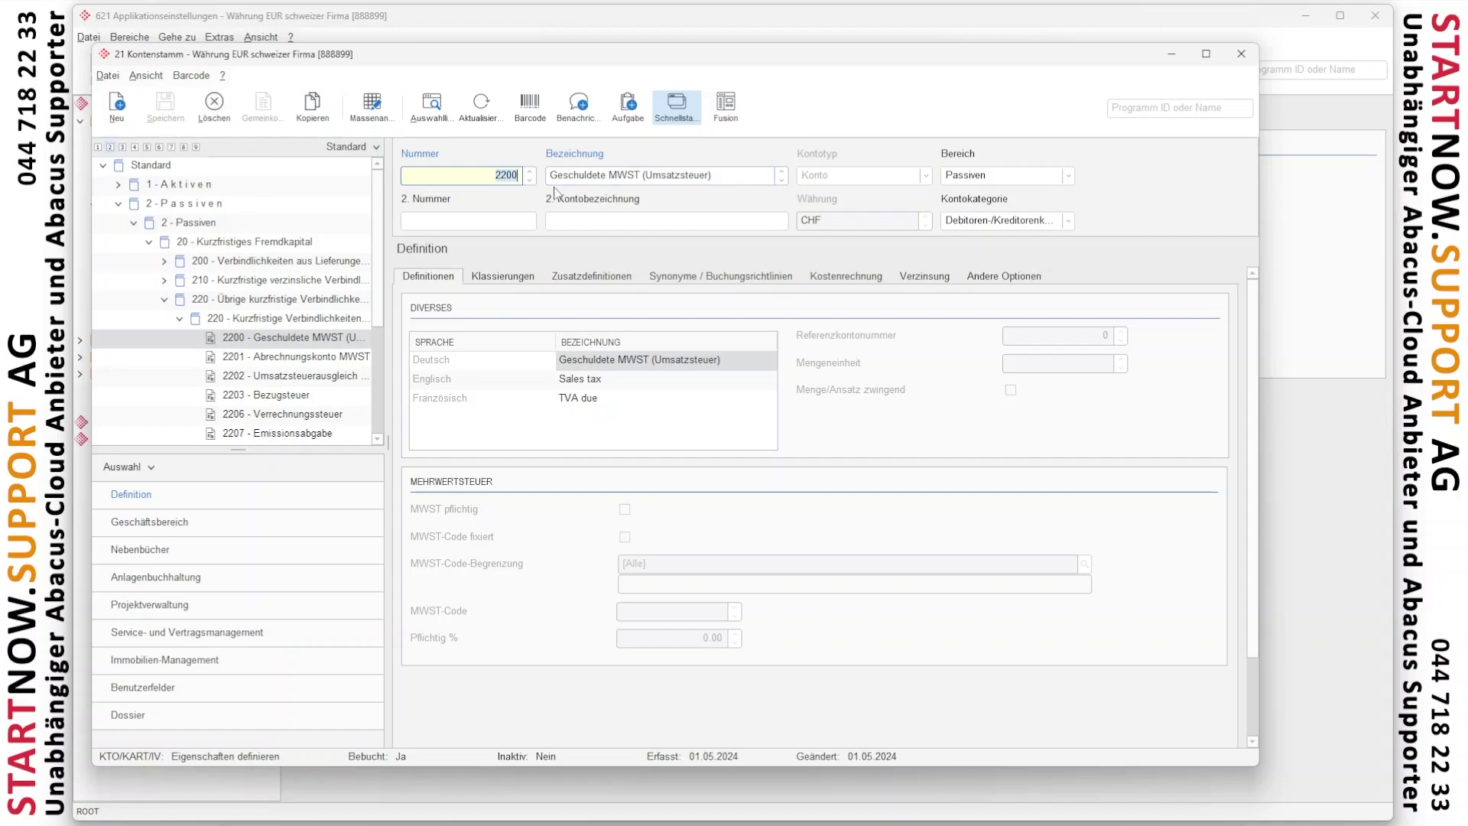
pyautogui.click(281, 360)
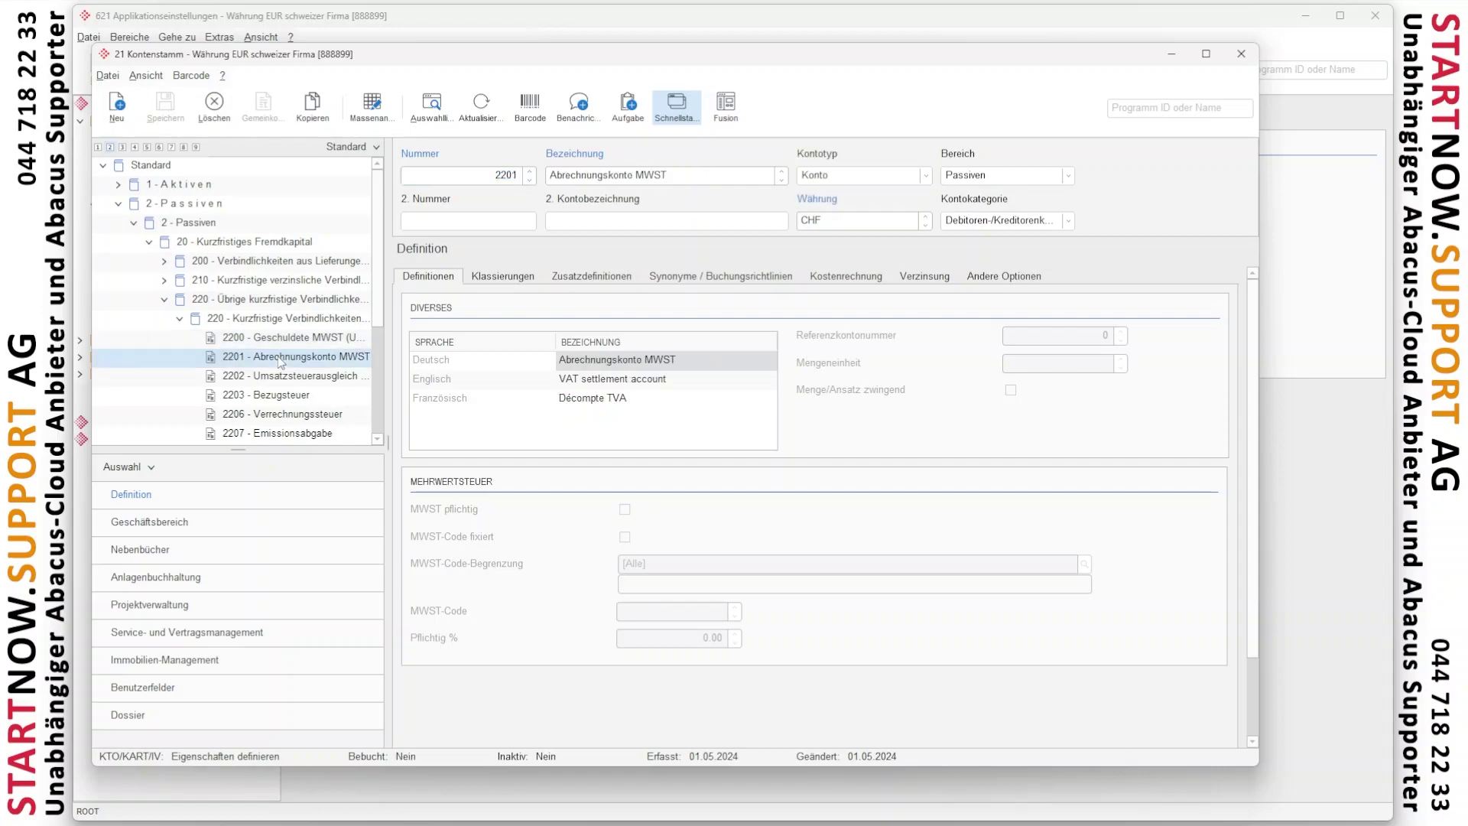
pyautogui.click(1240, 54)
# Step: Inspect the master record of the Aufwandskonto Differenz, and close both the account master and the application settings
pyautogui.click(592, 334)
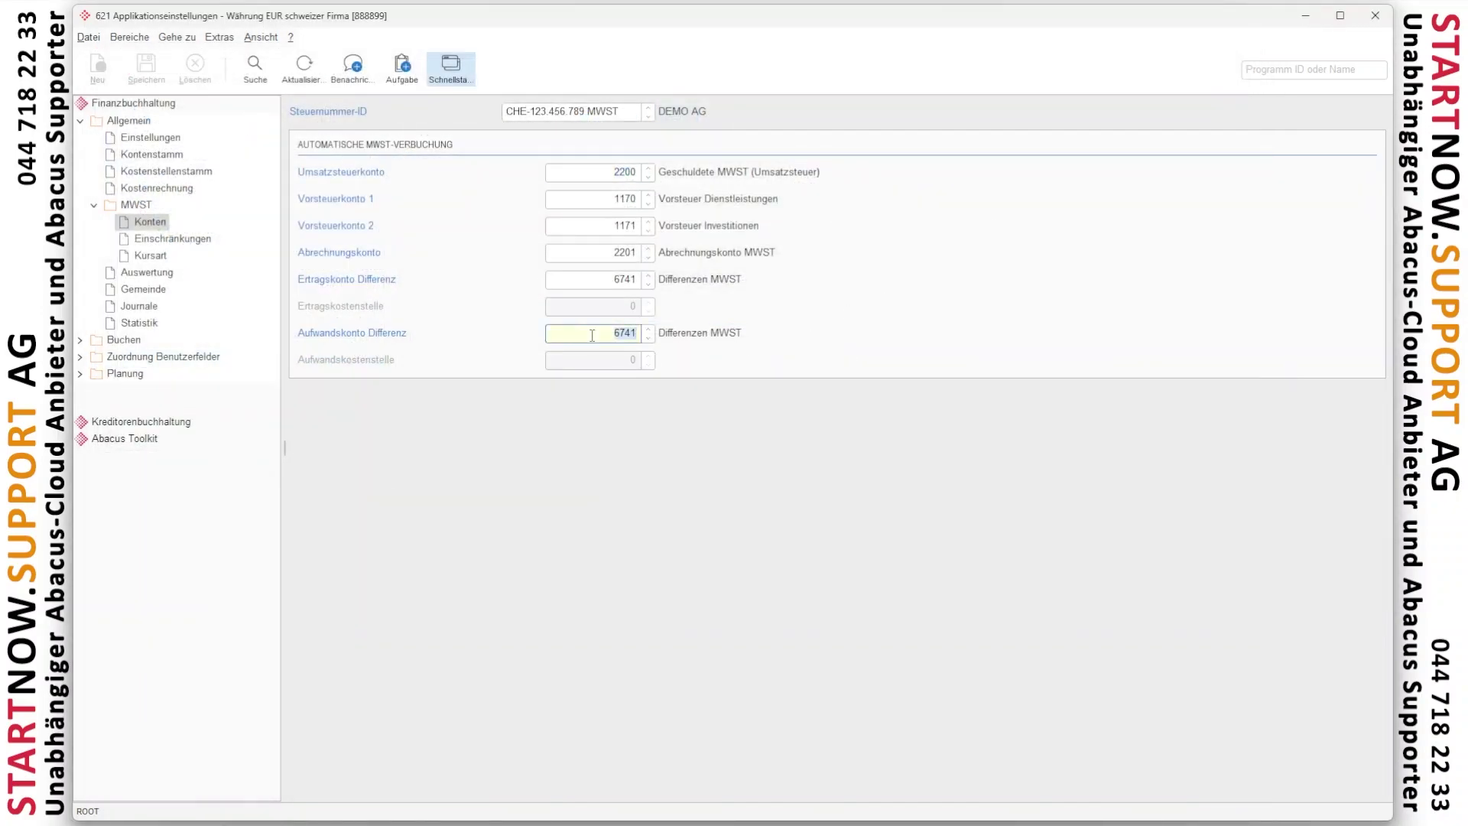
pyautogui.doubleClick(619, 328)
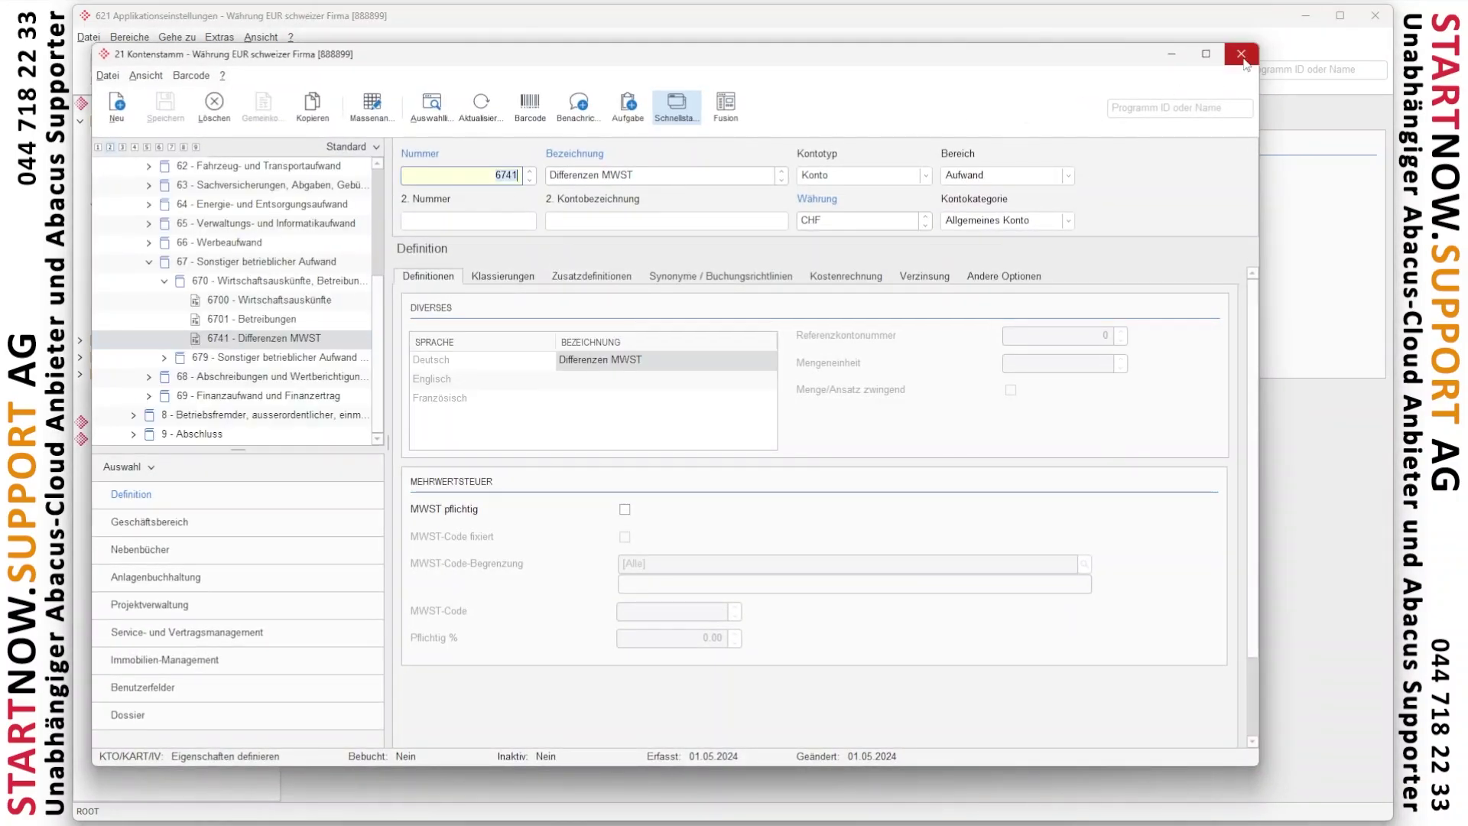
pyautogui.write('300')
pyautogui.press('Tab')
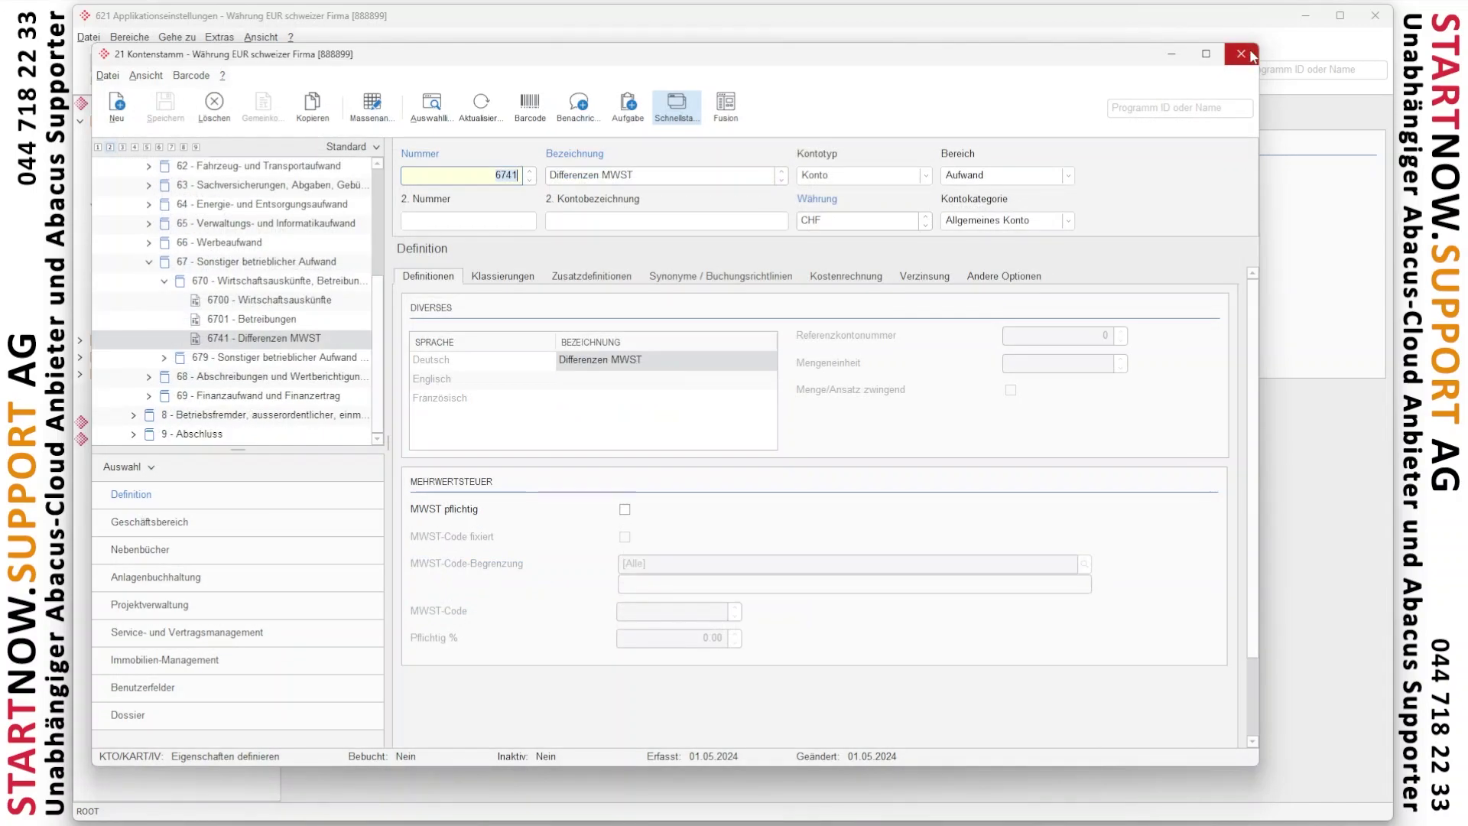
pyautogui.click(1240, 55)
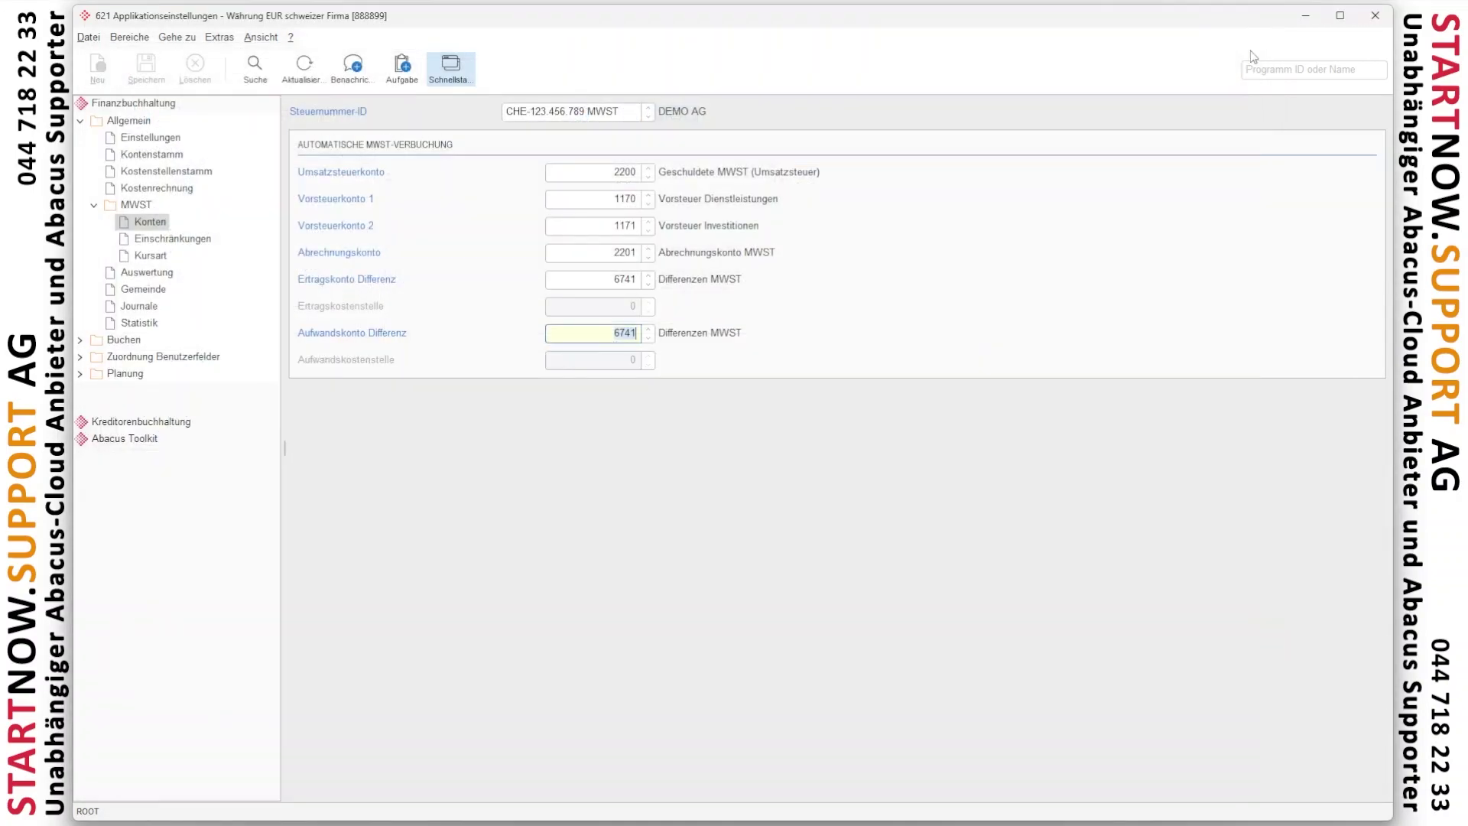
pyautogui.click(1374, 21)
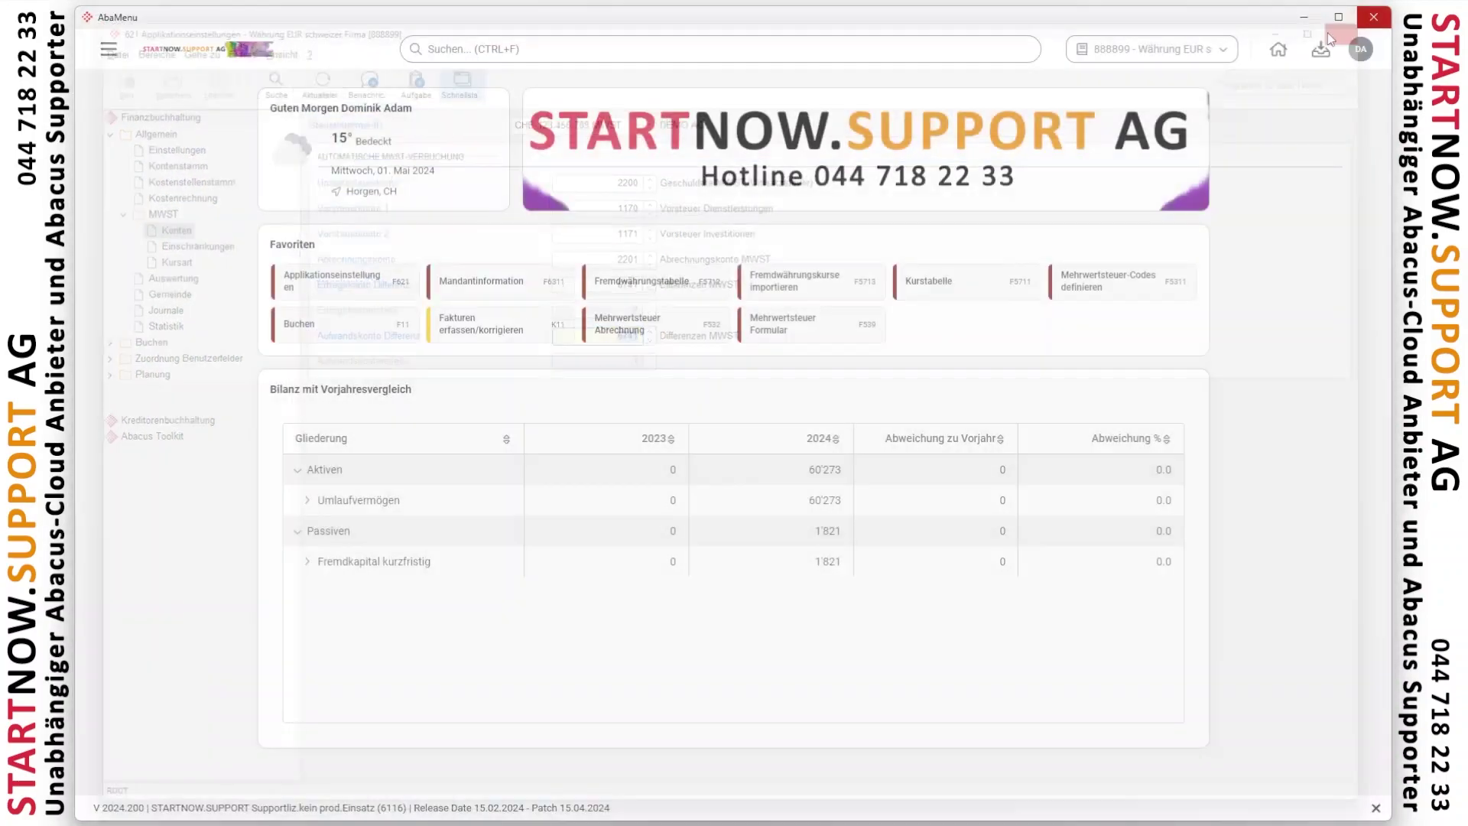
# Step: Check the zentrale Fremdwährungstabelle setting in the Mandantinformation Einstellungen and close the program
pyautogui.click(468, 289)
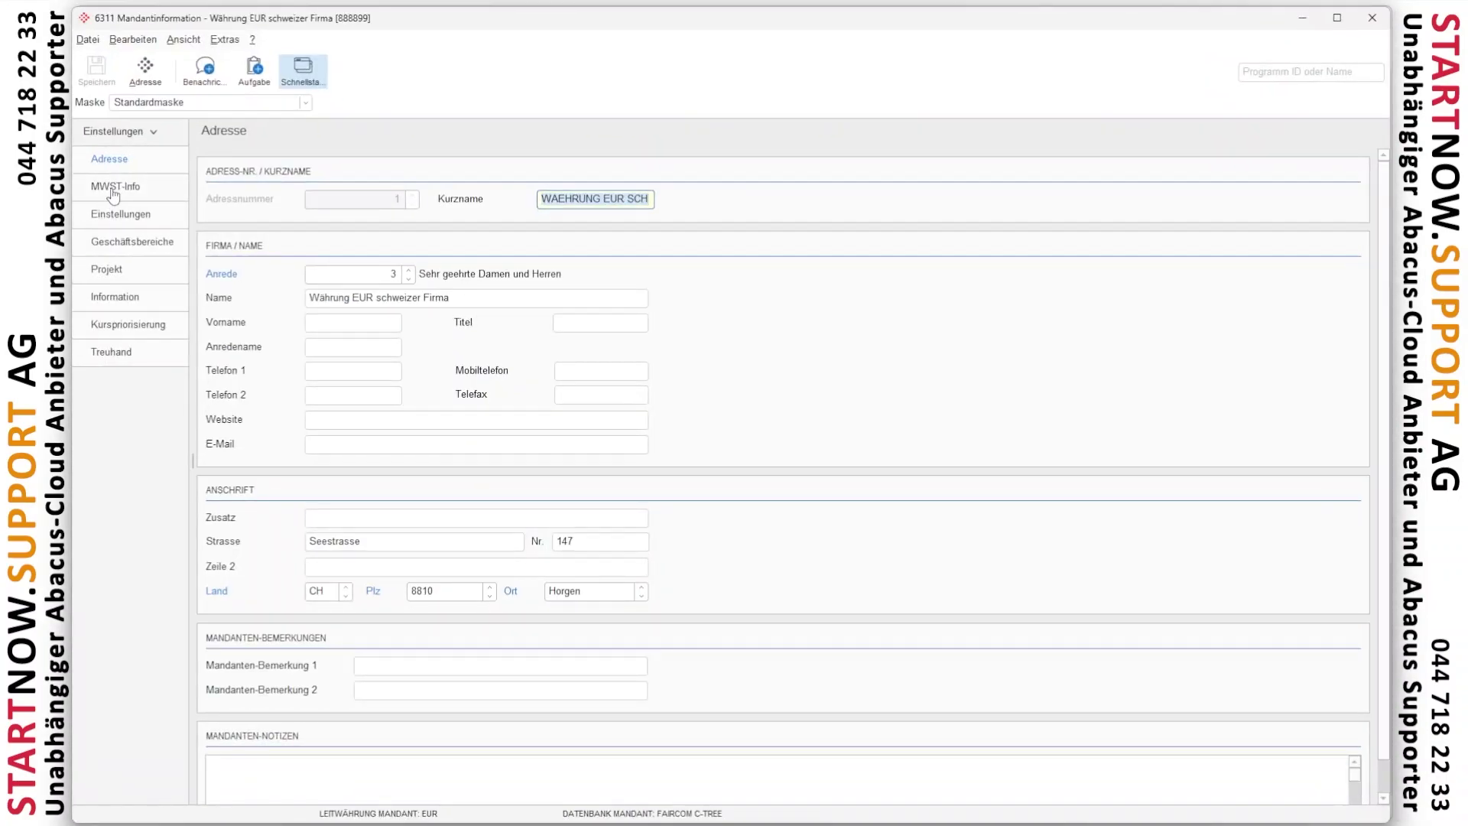
pyautogui.click(115, 215)
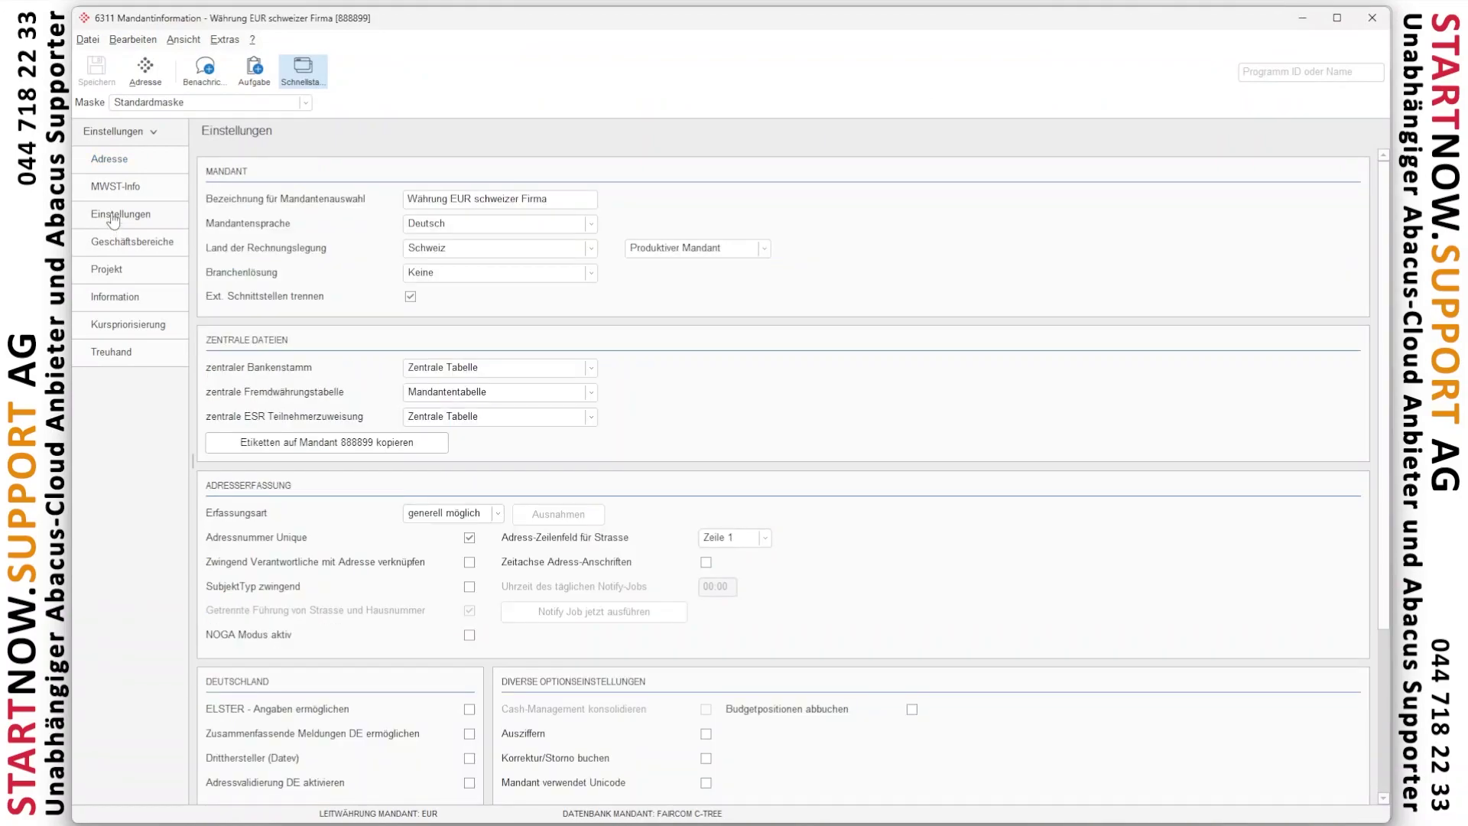
pyautogui.click(482, 394)
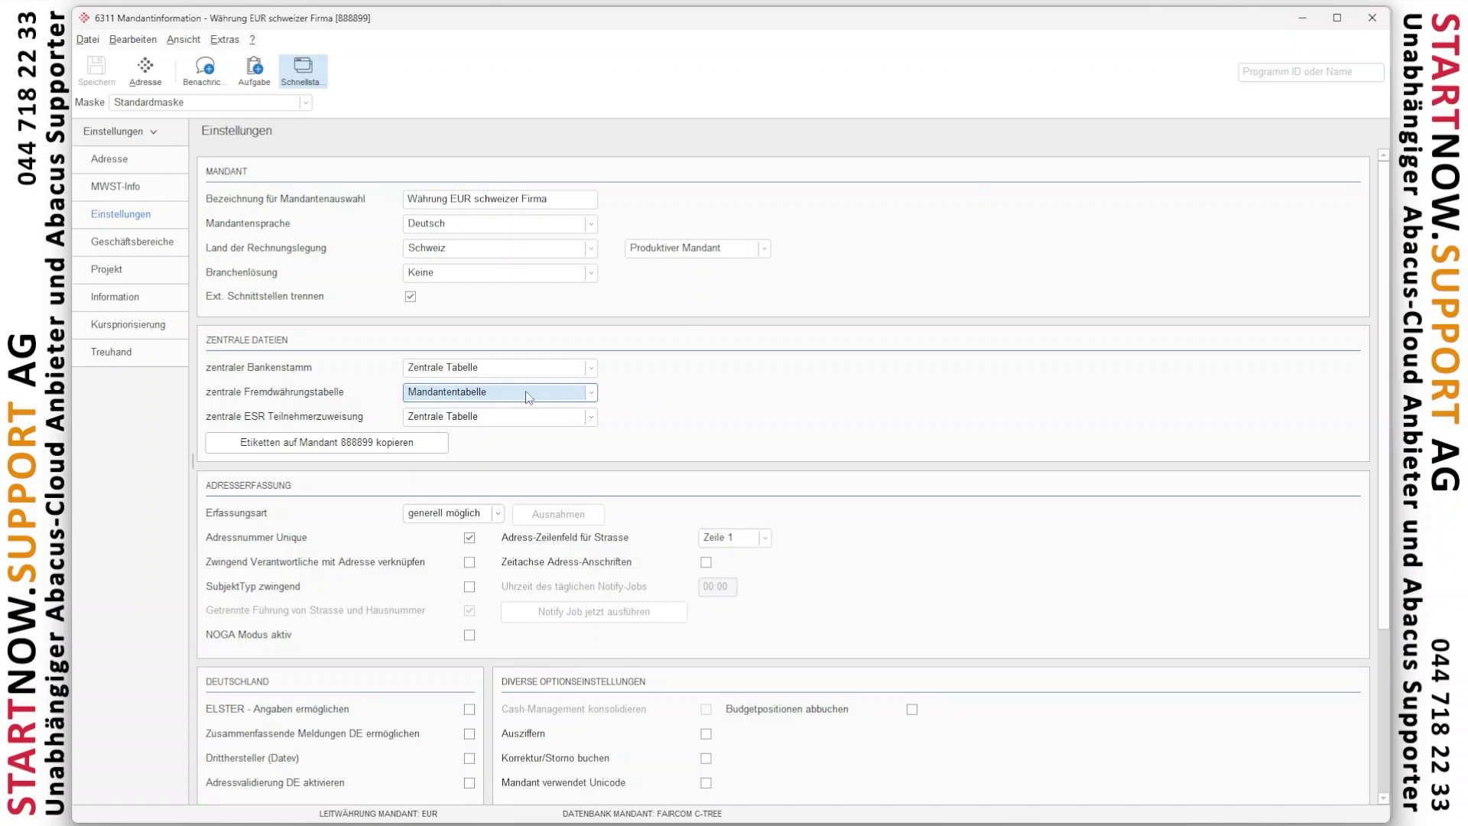
pyautogui.click(1374, 18)
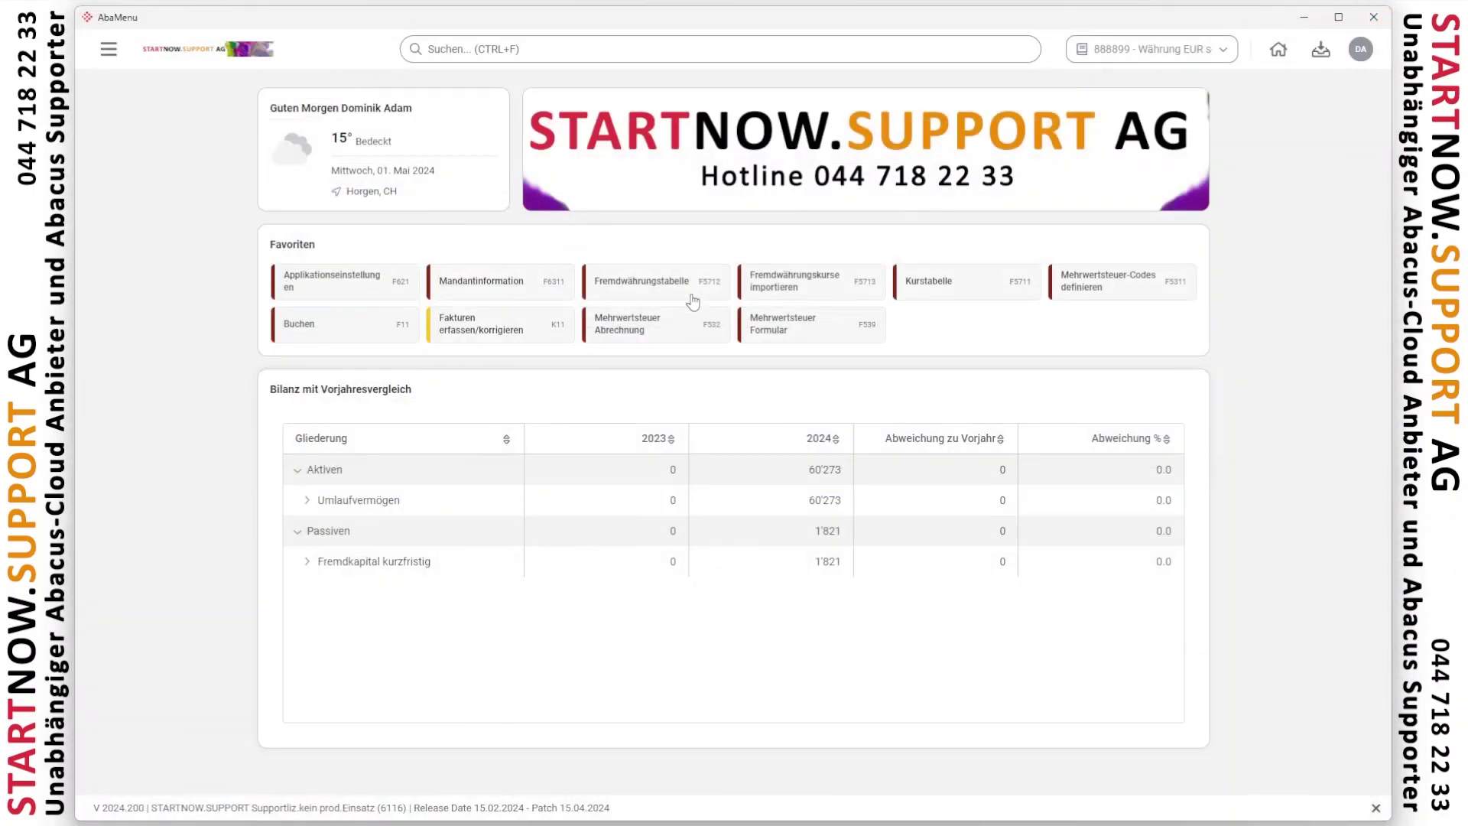
# Step: Review the EUR and CHF entries in the Fremdwährungstabelle, including the CHF Rundung, and close the table
pyautogui.click(632, 282)
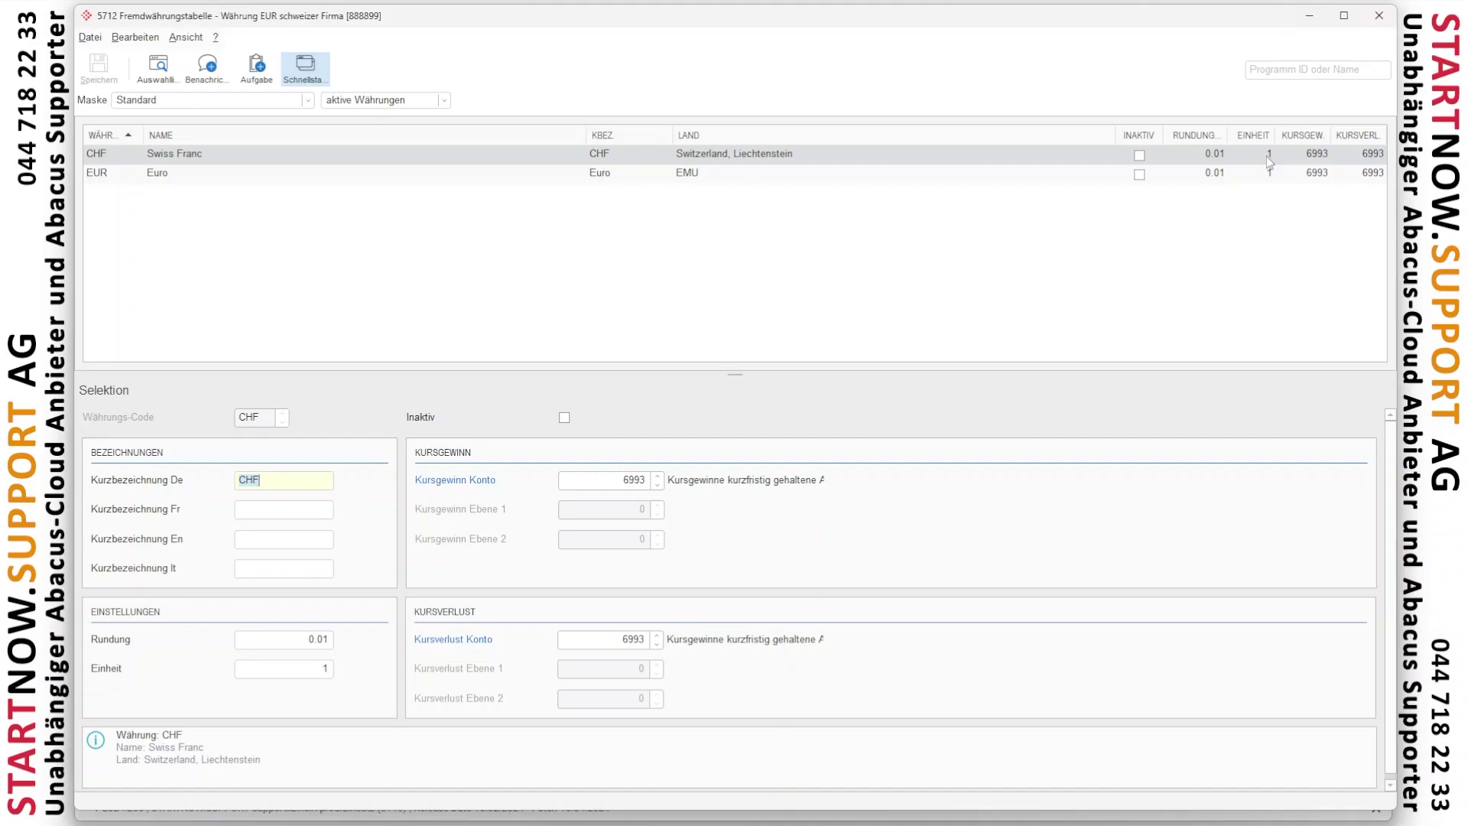
pyautogui.click(1011, 174)
pyautogui.click(992, 155)
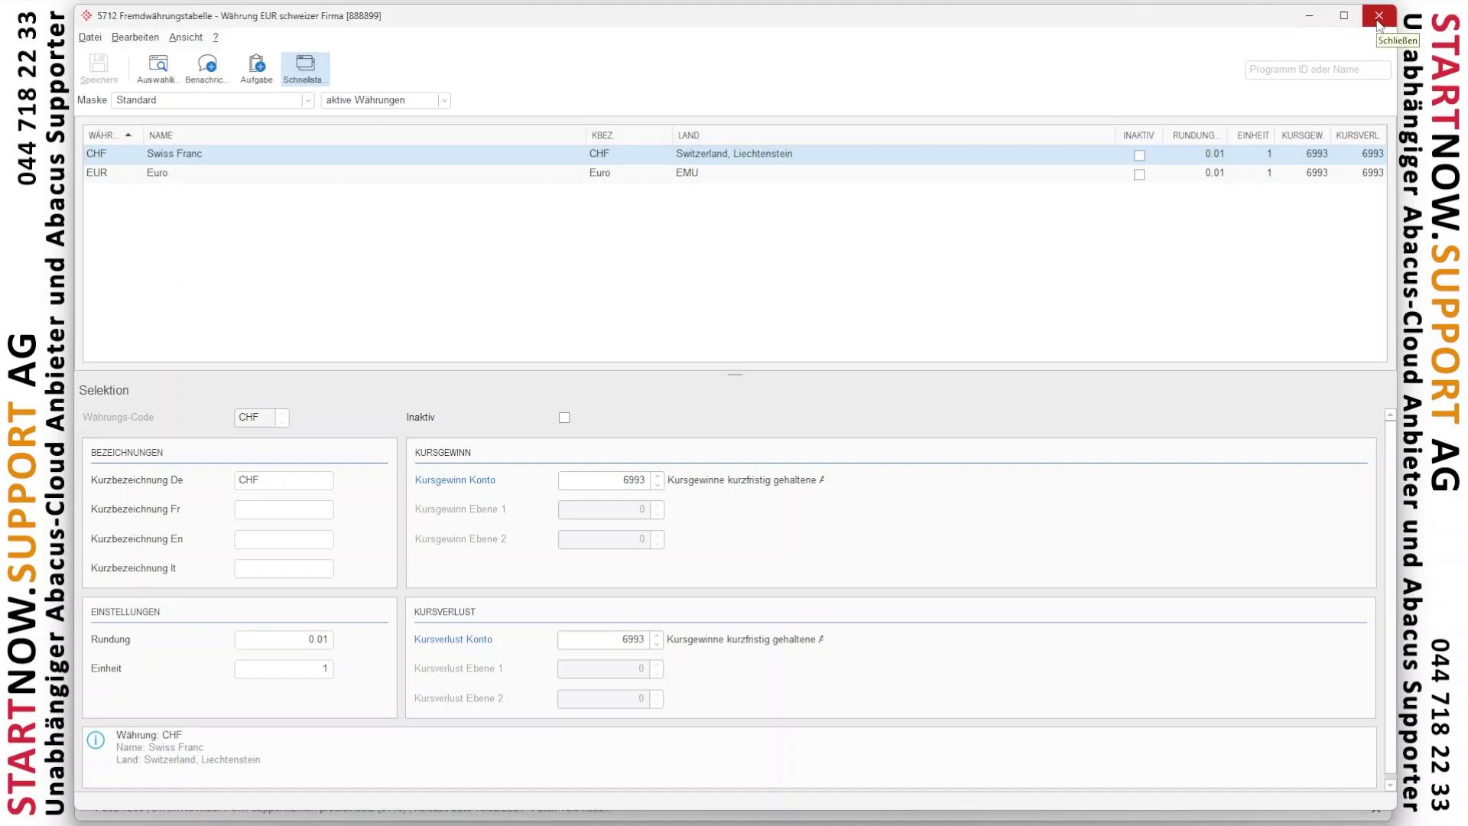
pyautogui.click(314, 639)
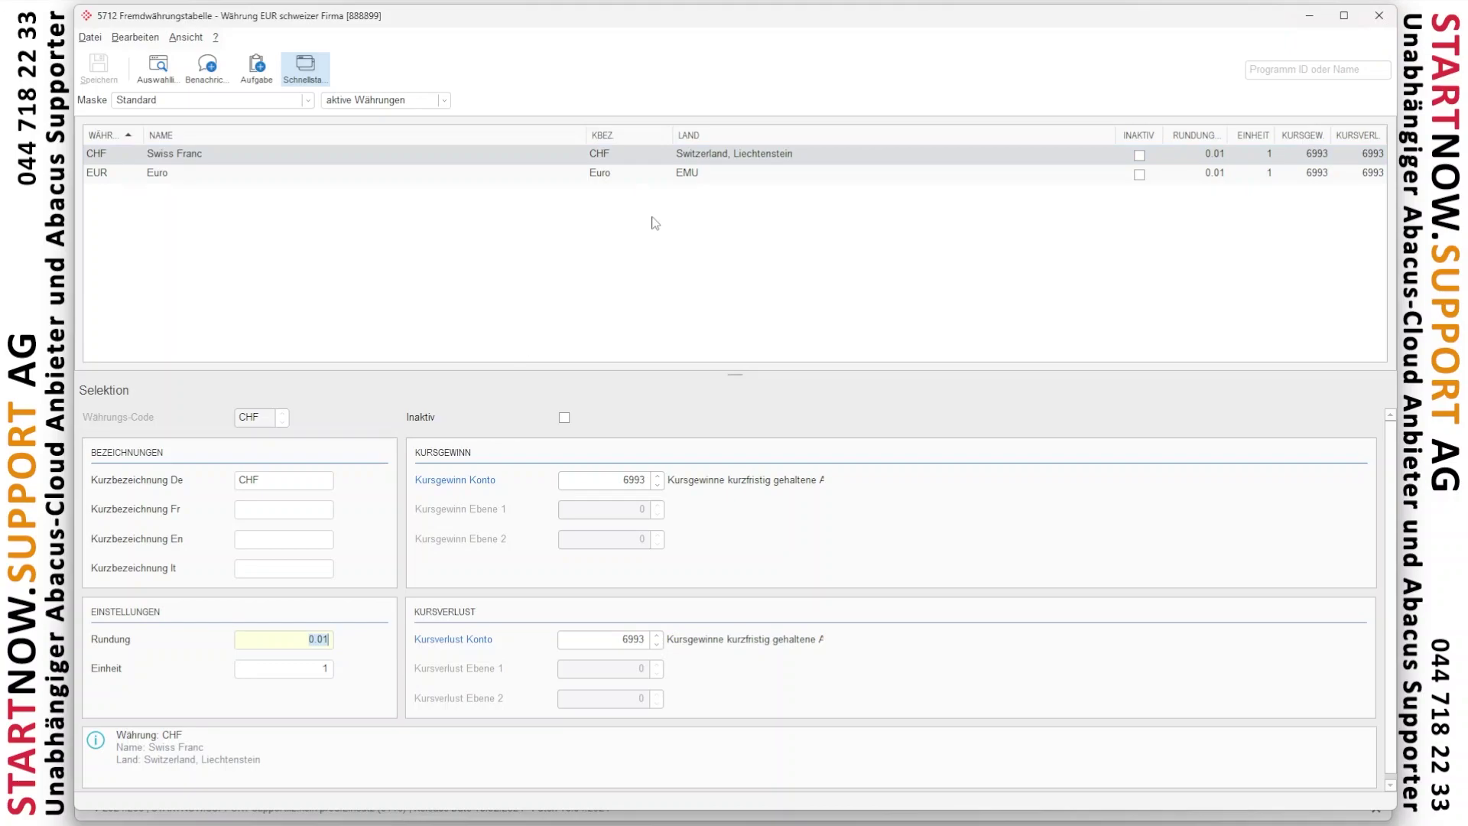
pyautogui.click(1379, 18)
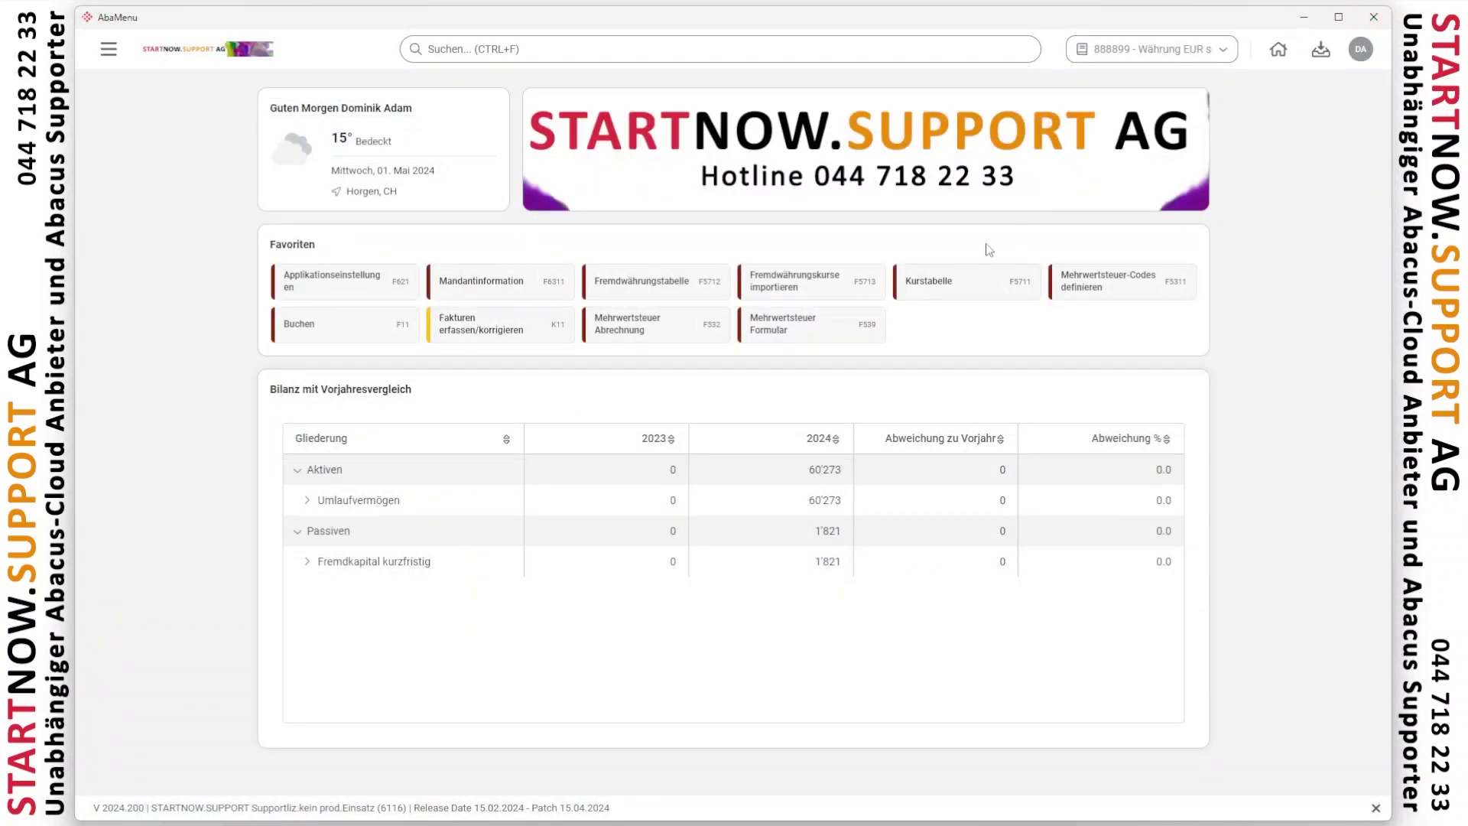
# Step: Open the foreign currency rate import and select EZB Tageskurs as the import type
pyautogui.click(805, 286)
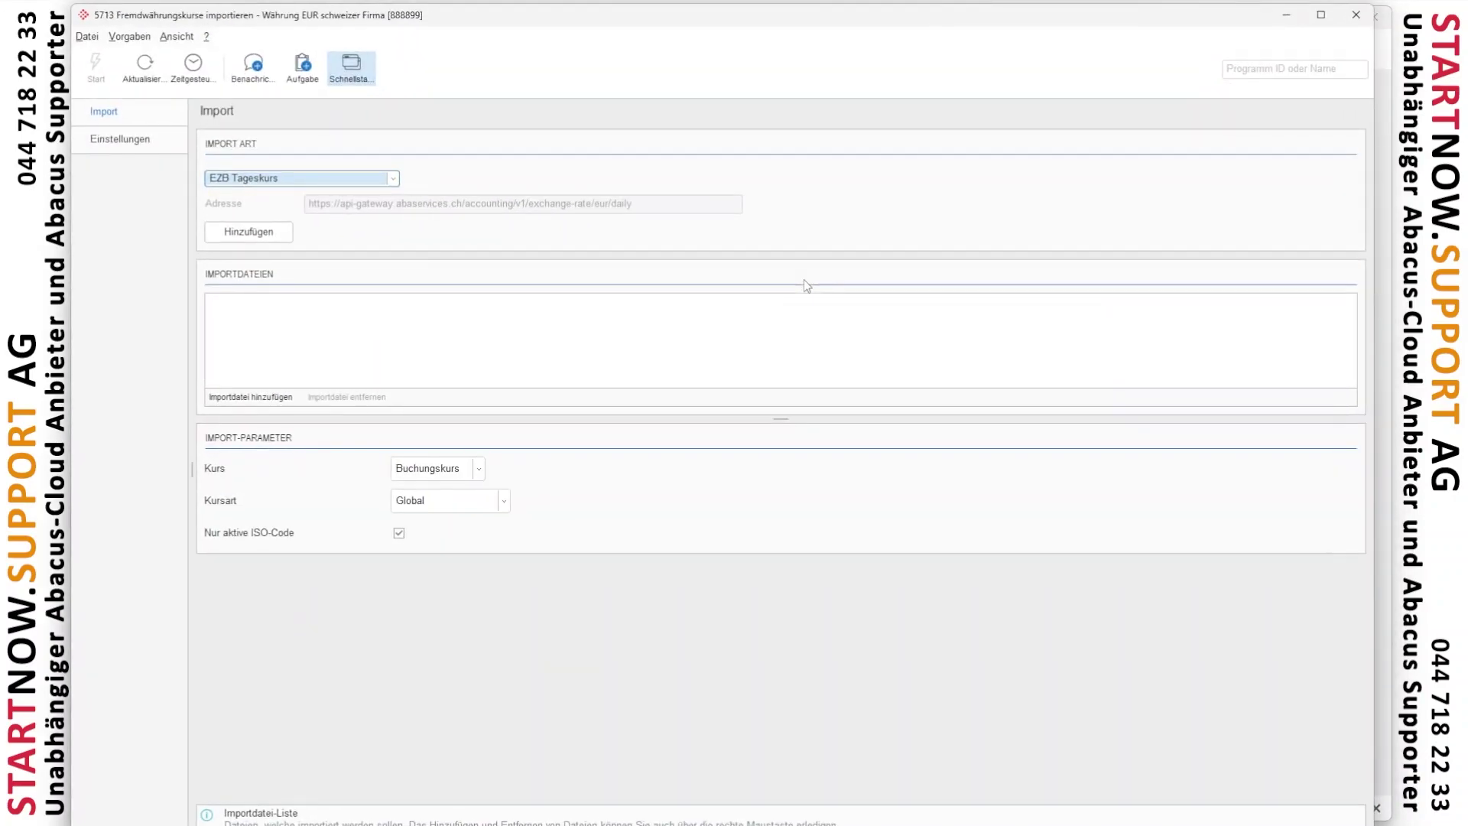
pyautogui.click(302, 178)
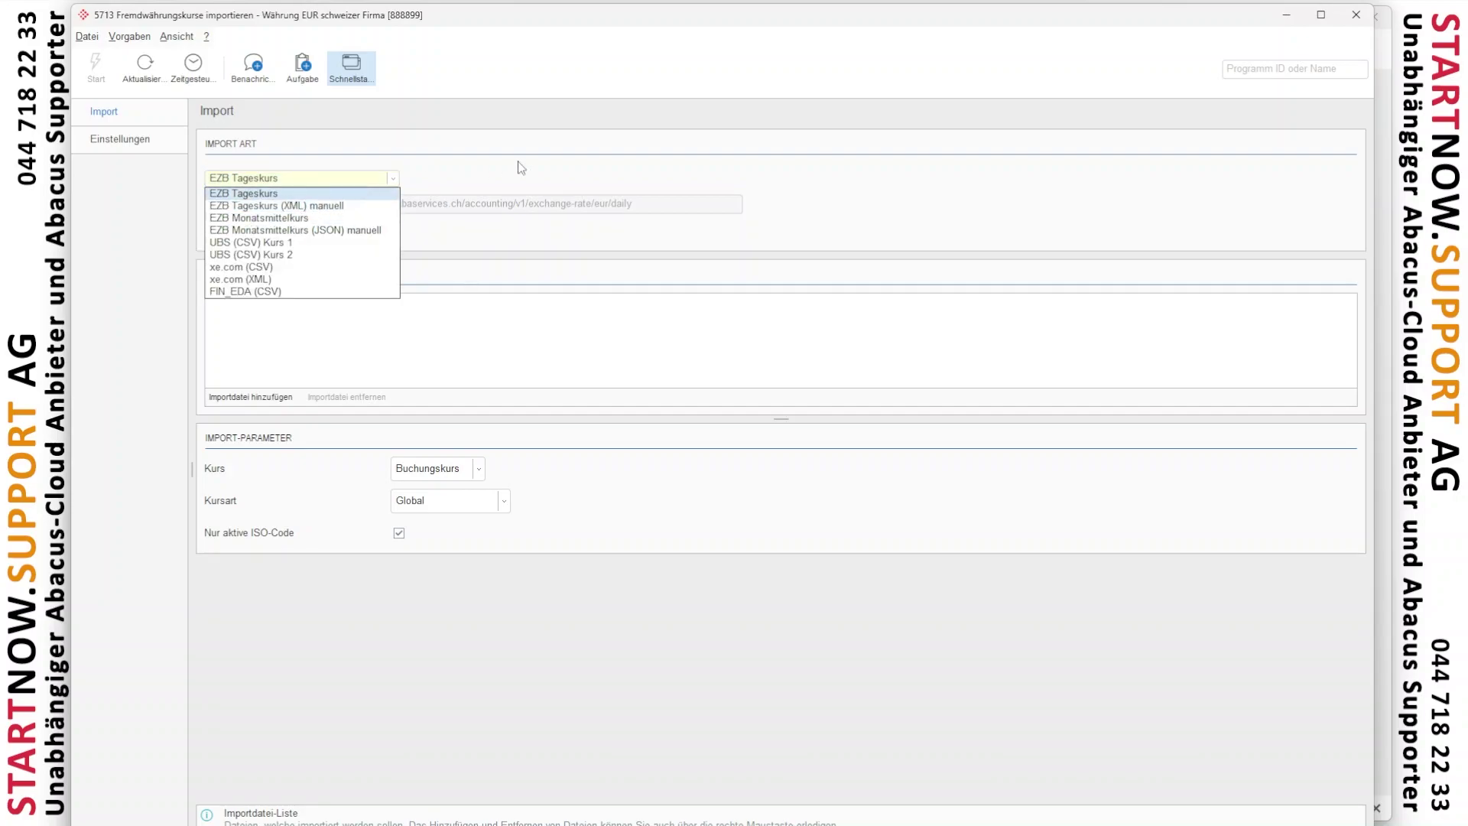
pyautogui.click(252, 193)
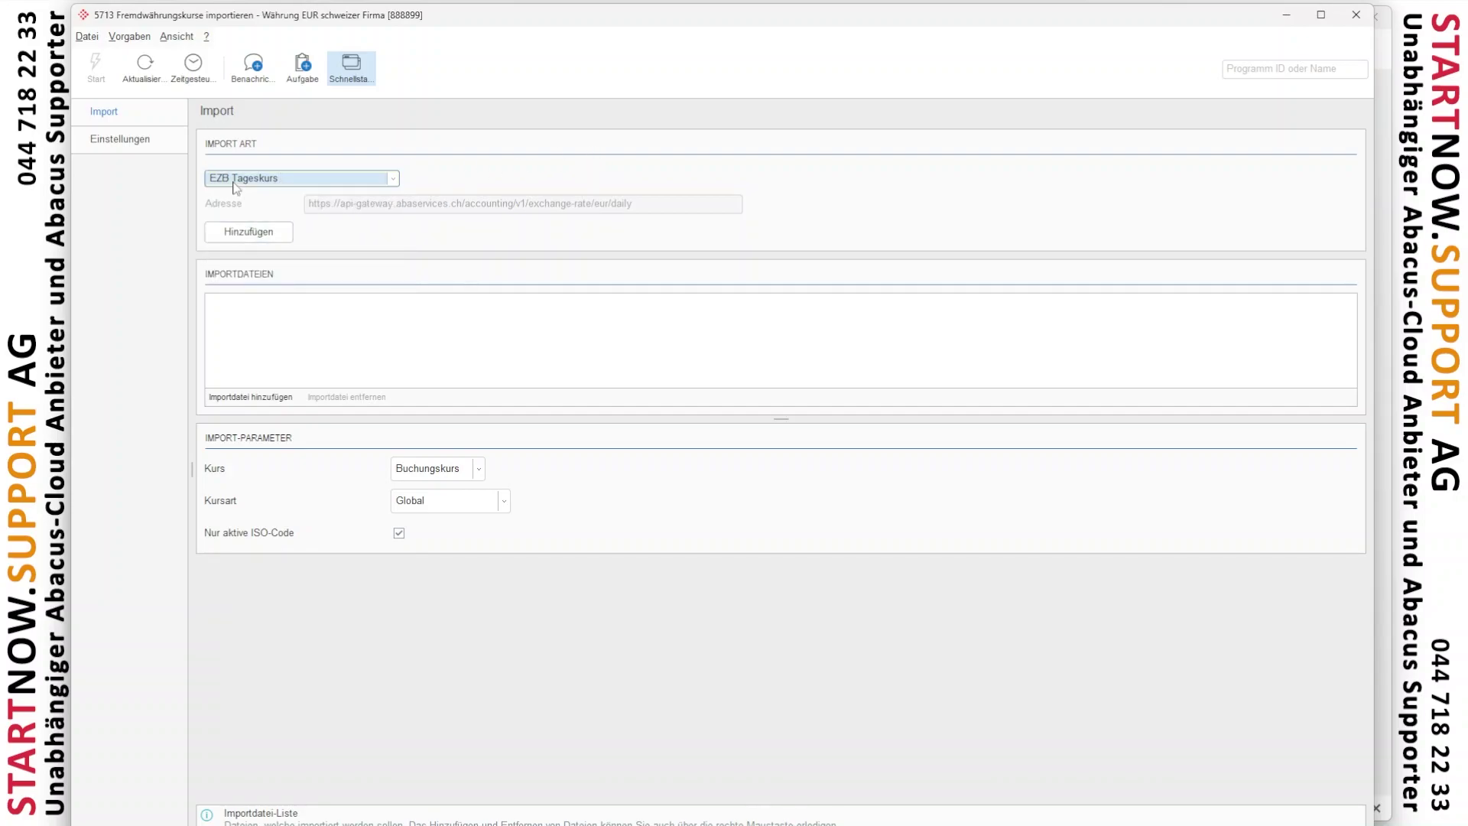
# Step: Set up timed execution of the rate import with source EZB Monatsmittelkurs on all seven weekdays, Montag to Sonntag
pyautogui.click(193, 69)
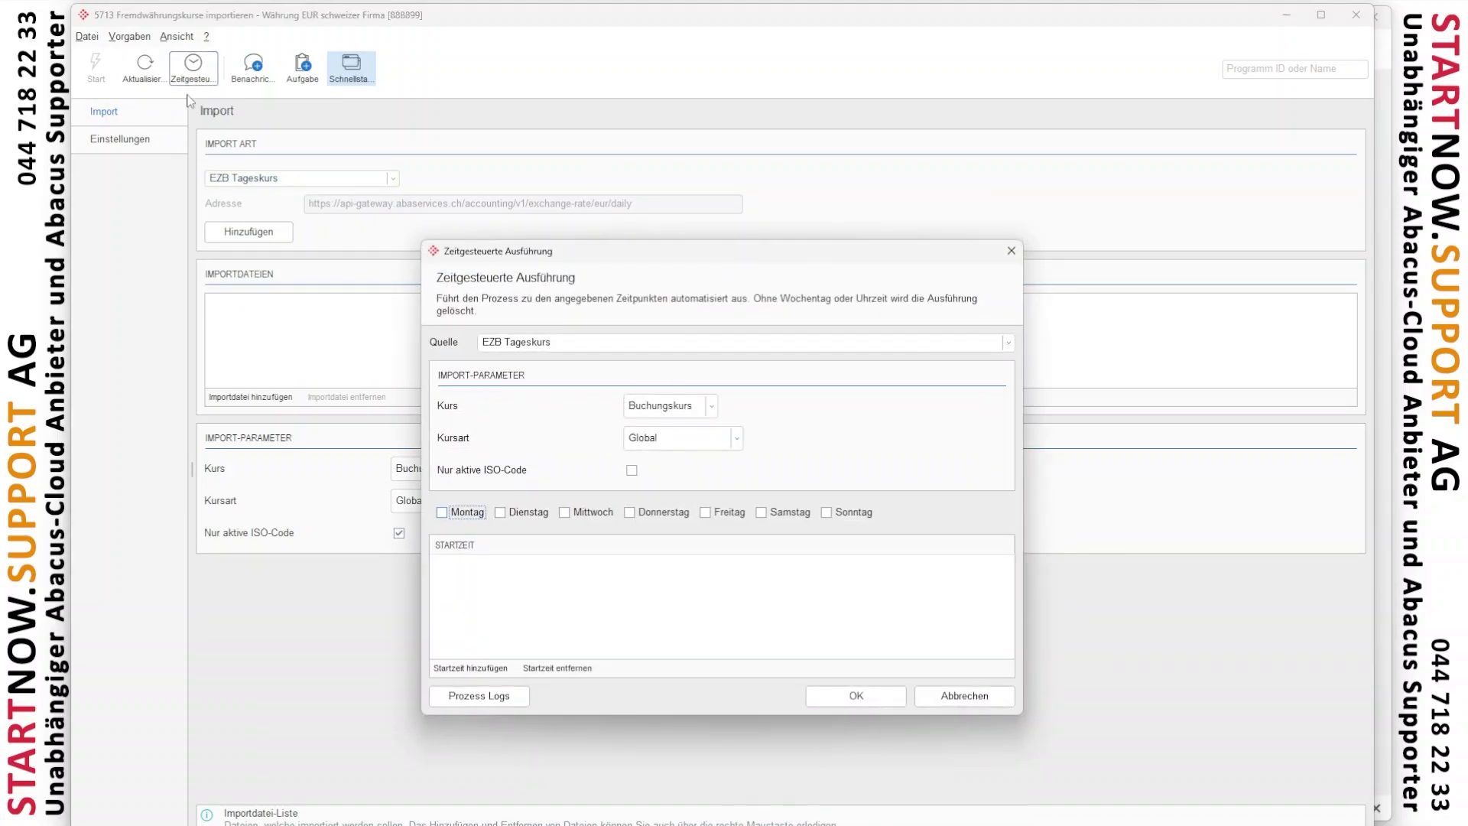
pyautogui.click(612, 341)
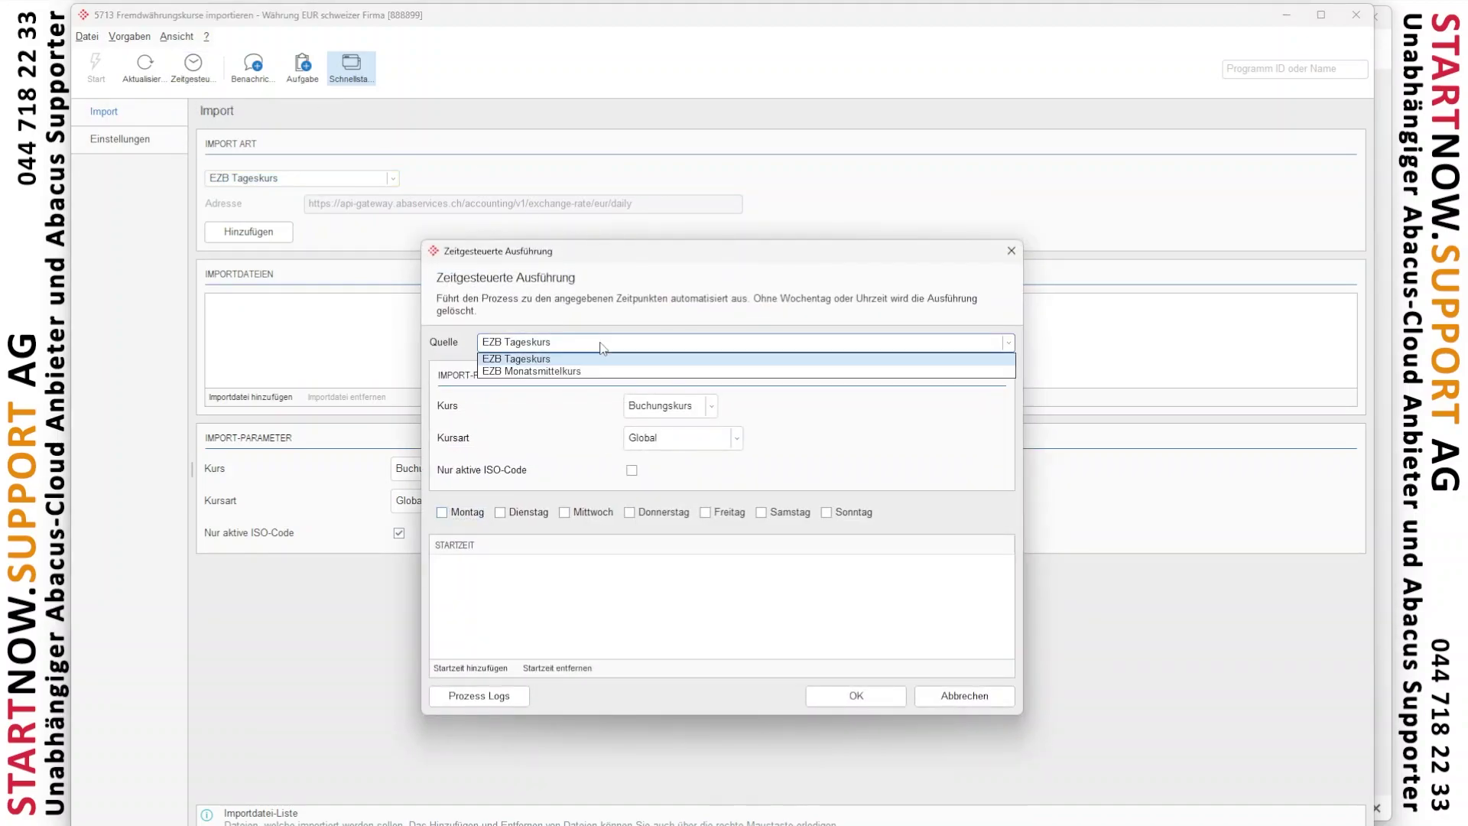
pyautogui.click(543, 372)
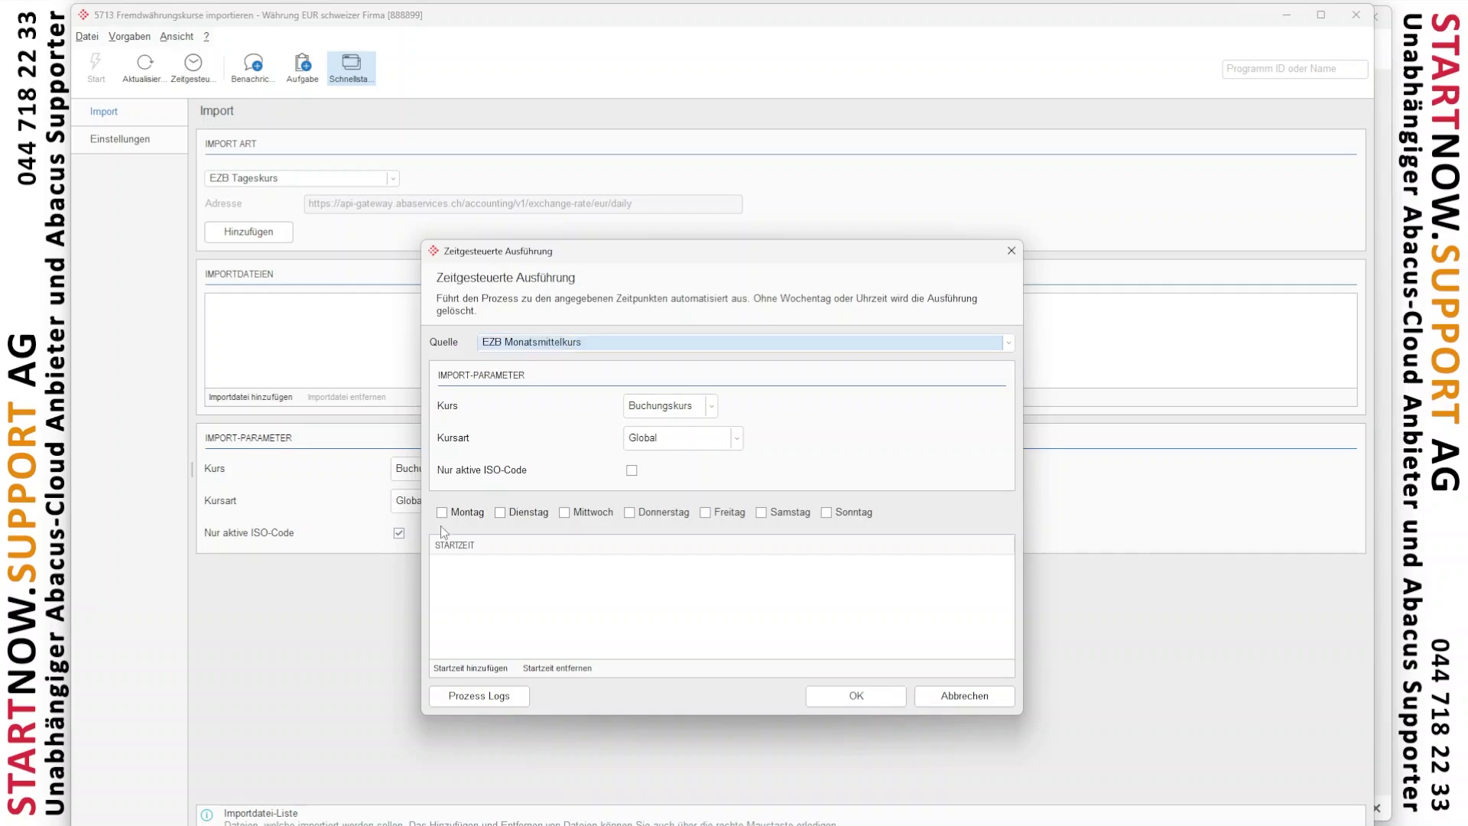
pyautogui.click(442, 514)
pyautogui.click(501, 513)
pyautogui.click(565, 513)
pyautogui.click(629, 513)
pyautogui.click(719, 514)
pyautogui.click(761, 513)
pyautogui.click(826, 513)
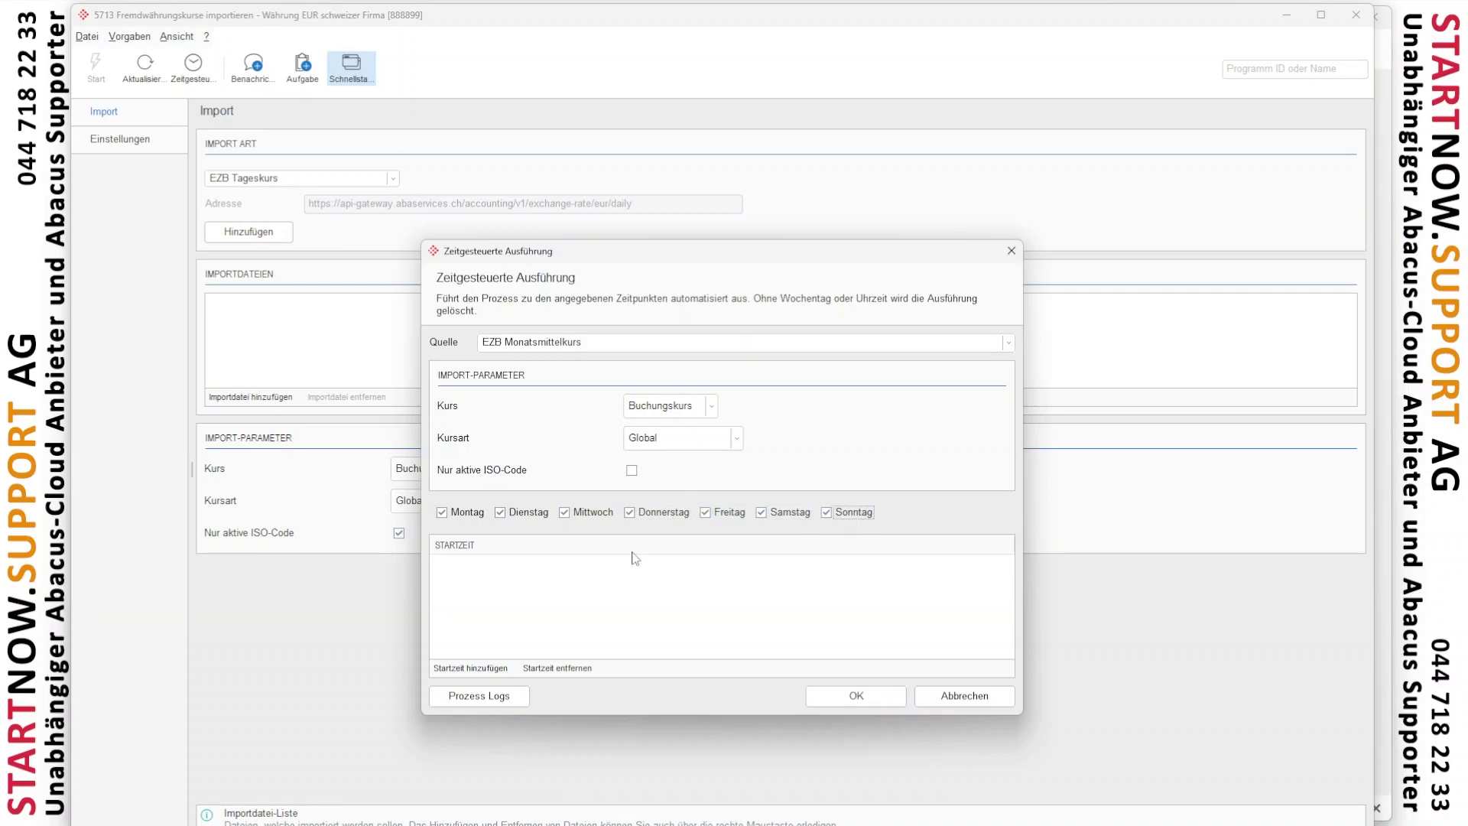
# Step: Add a start time of 08:00 to the timed execution and confirm the schedule
pyautogui.click(480, 669)
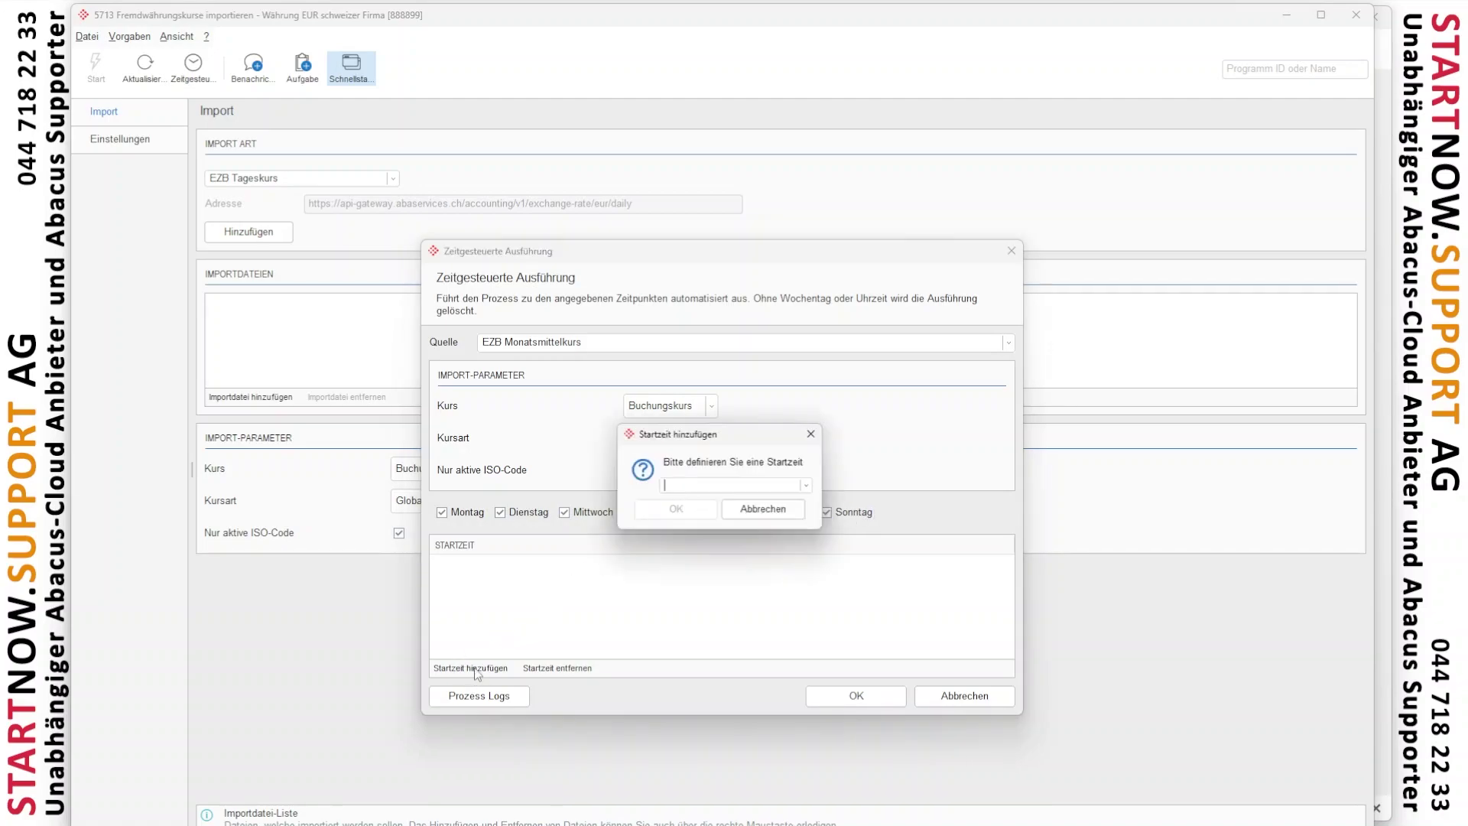
pyautogui.click(812, 486)
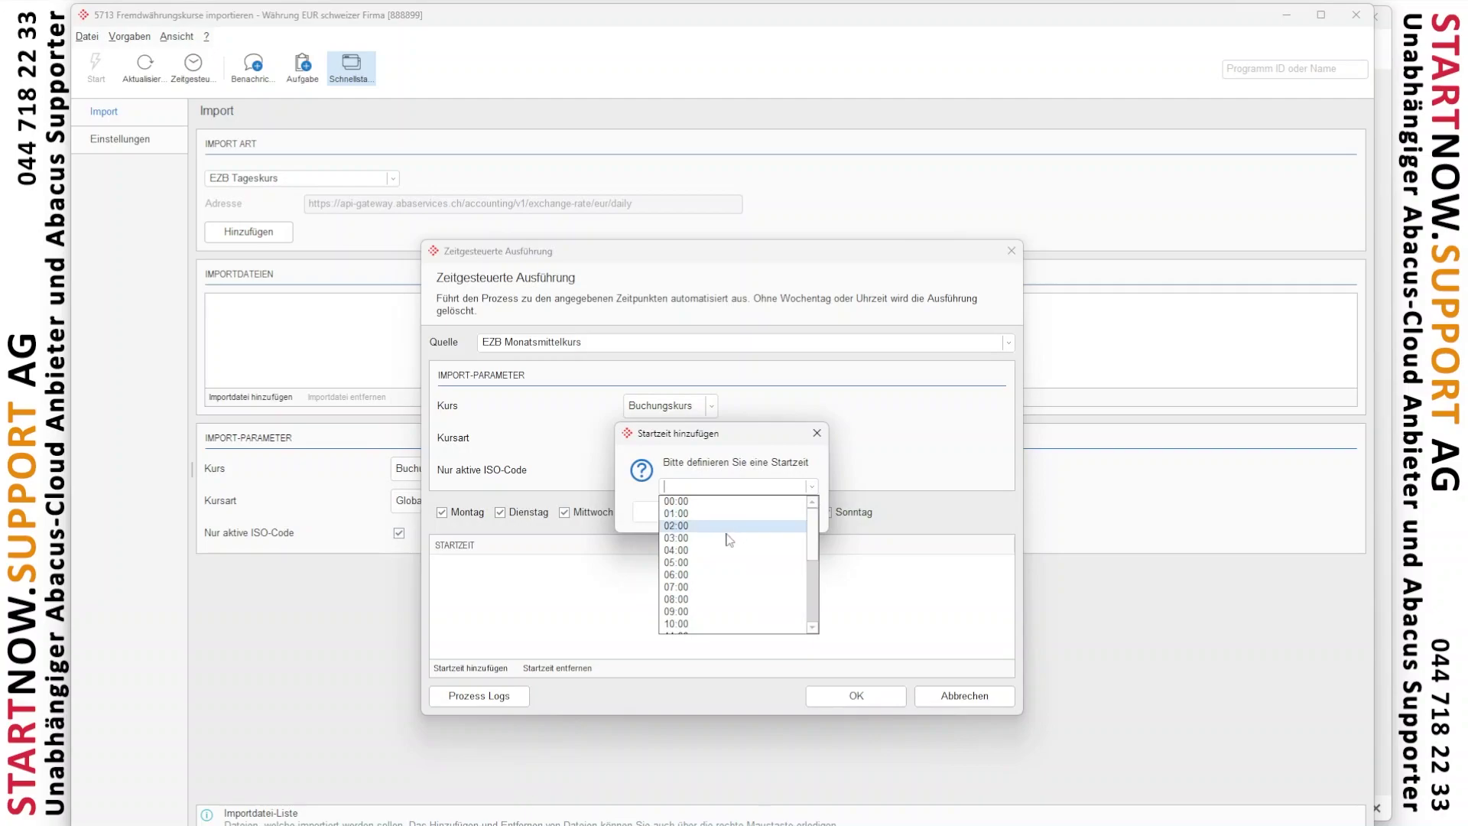
pyautogui.click(677, 598)
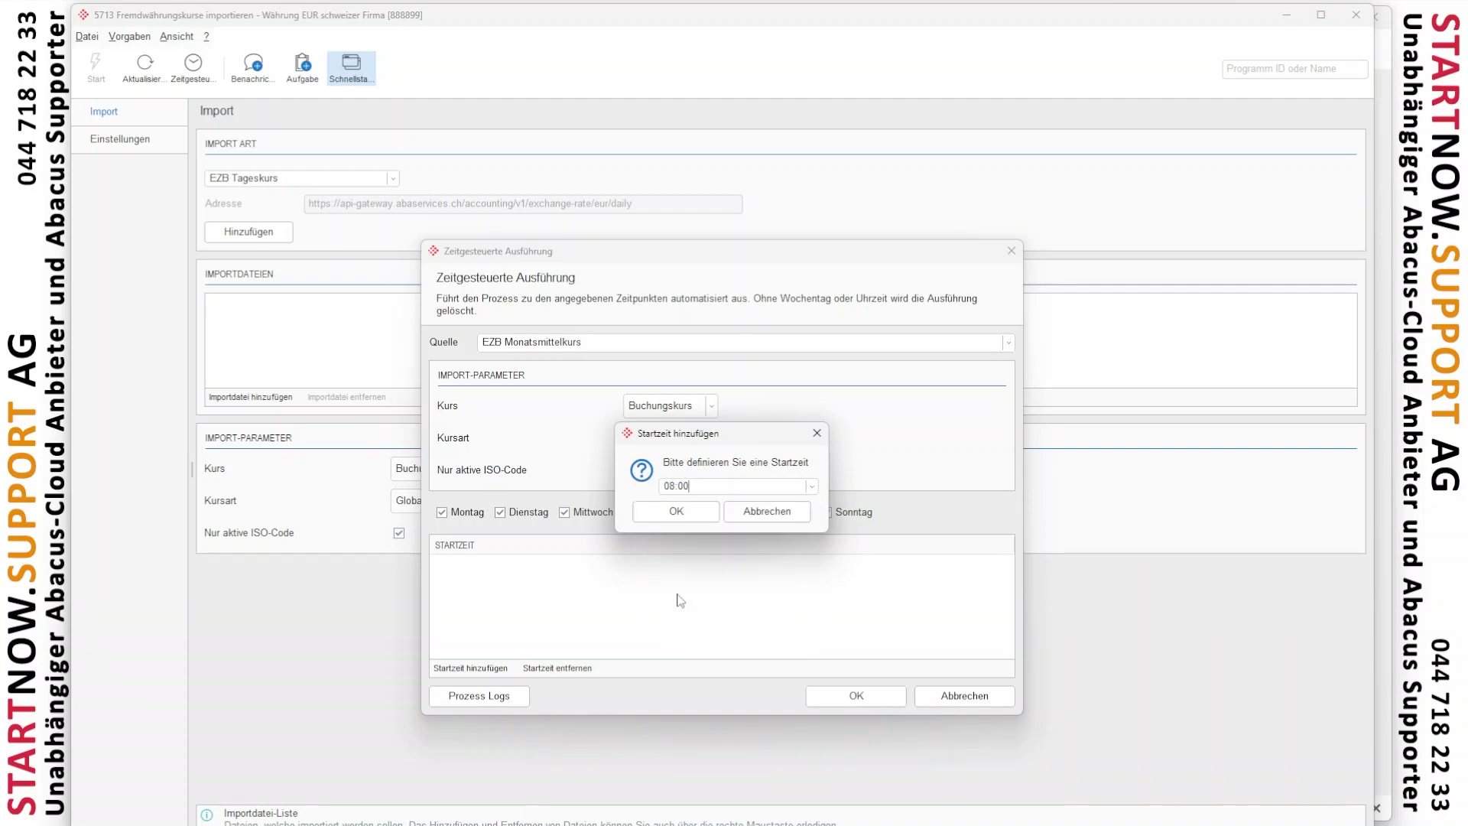
pyautogui.click(672, 511)
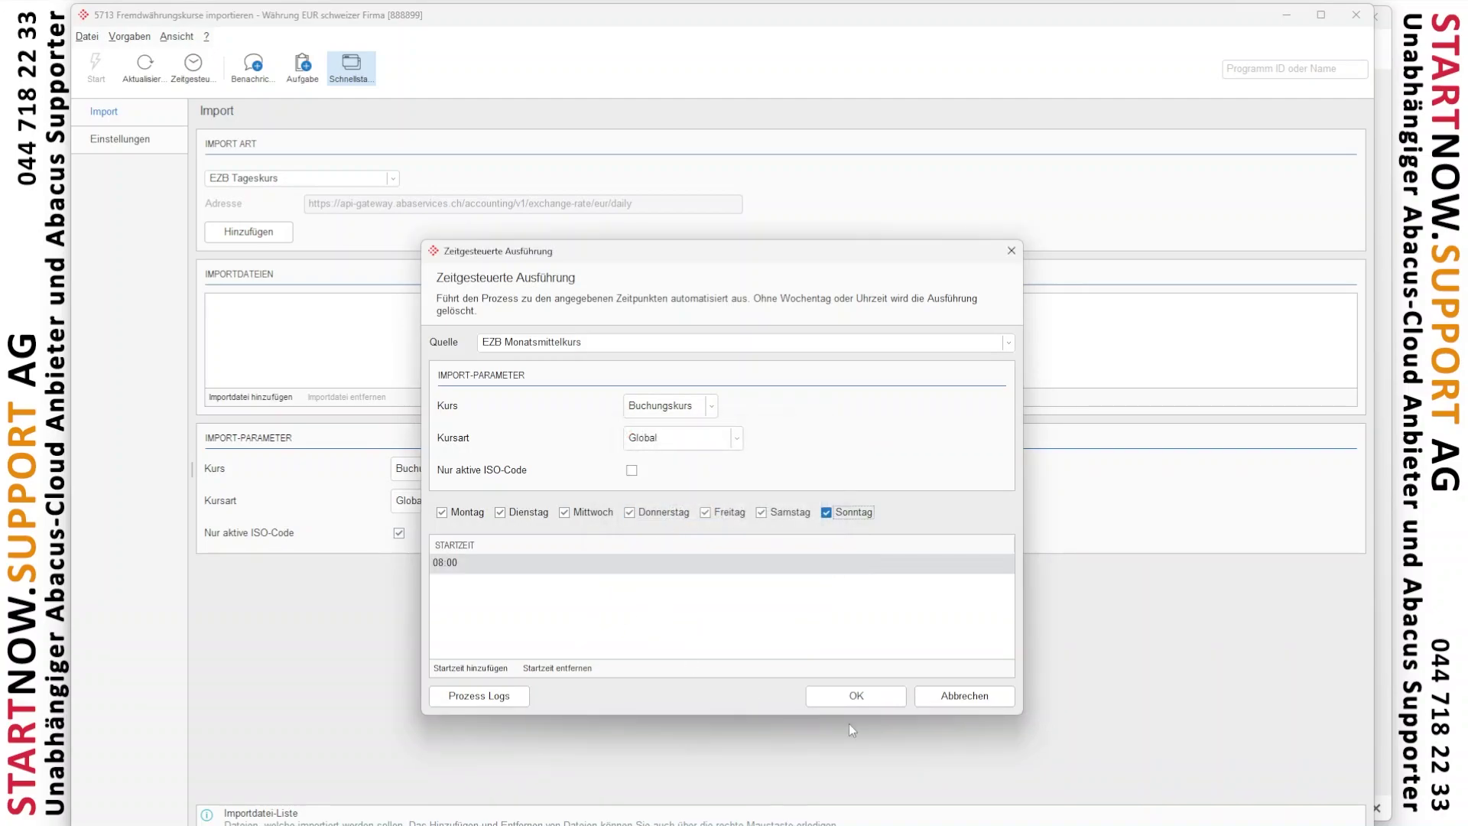
pyautogui.click(860, 697)
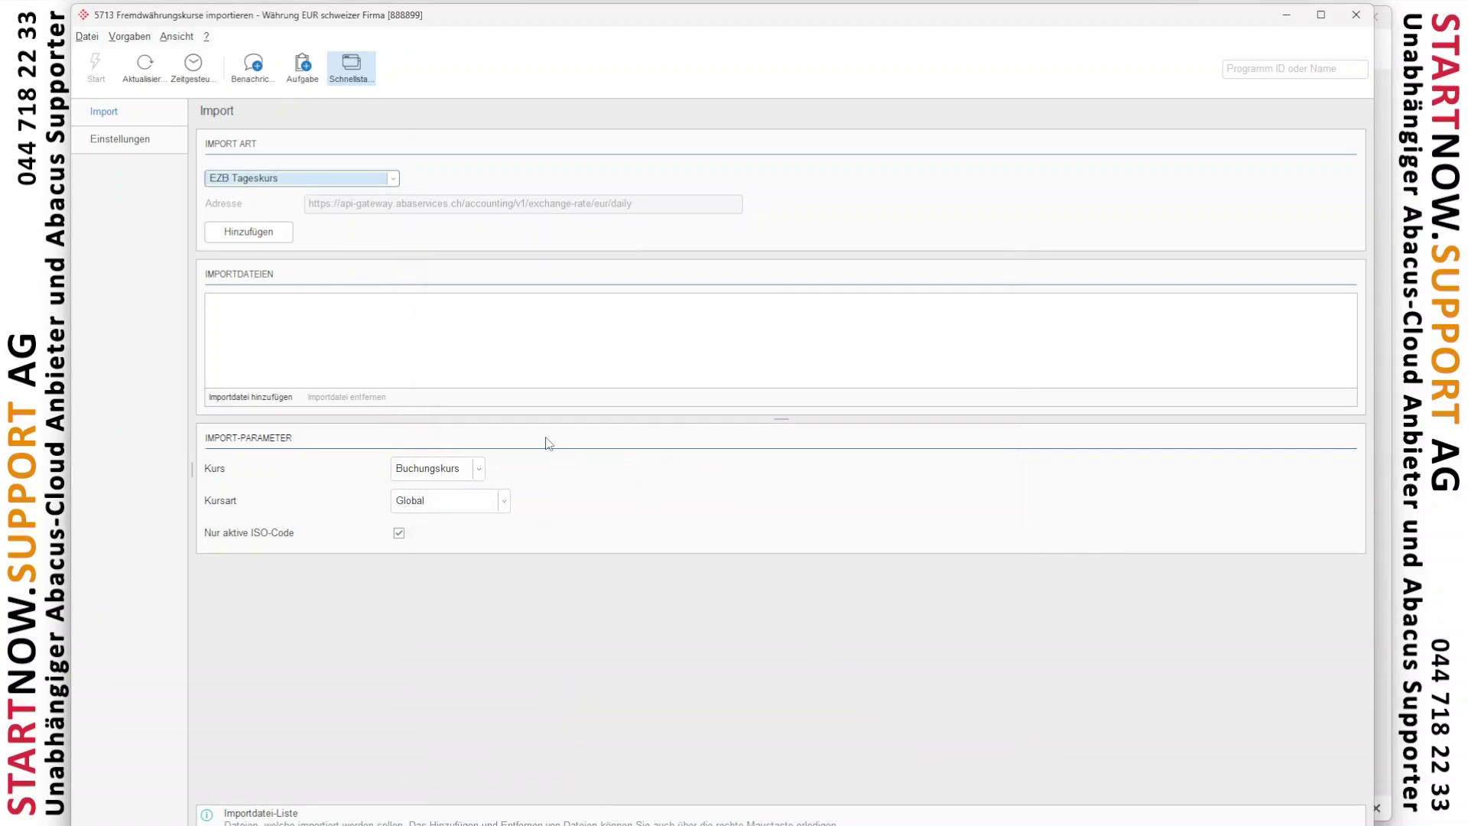
# Step: Briefly reopen and close the timed execution settings, and set the import type to EZB Monatsmittelkurs
pyautogui.click(205, 76)
pyautogui.click(1014, 251)
pyautogui.click(272, 180)
pyautogui.click(266, 217)
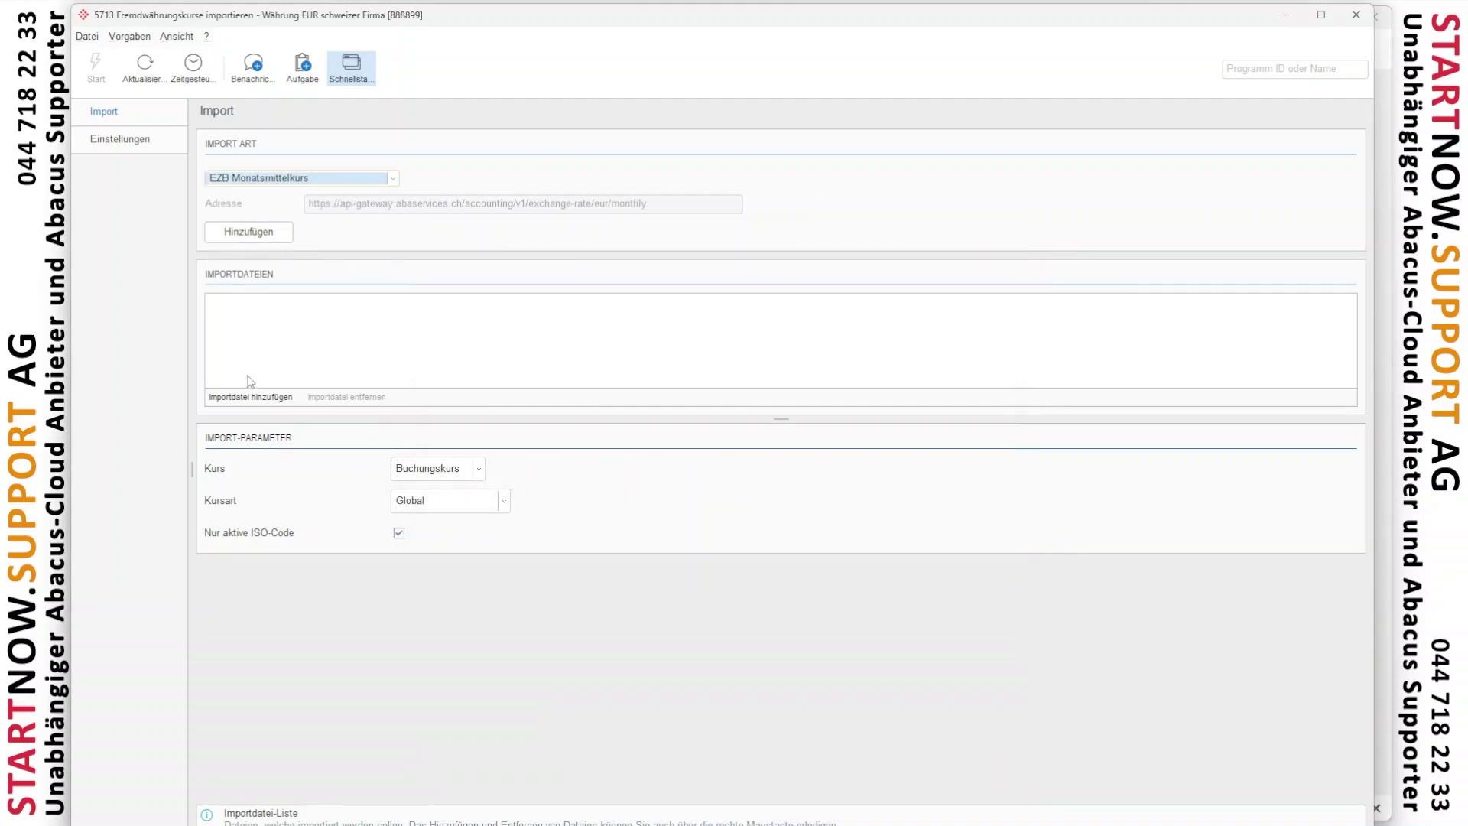
# Step: Add the EZB Monatsmittelkurs rate file to the import list, run the import and close the rate import
pyautogui.click(253, 397)
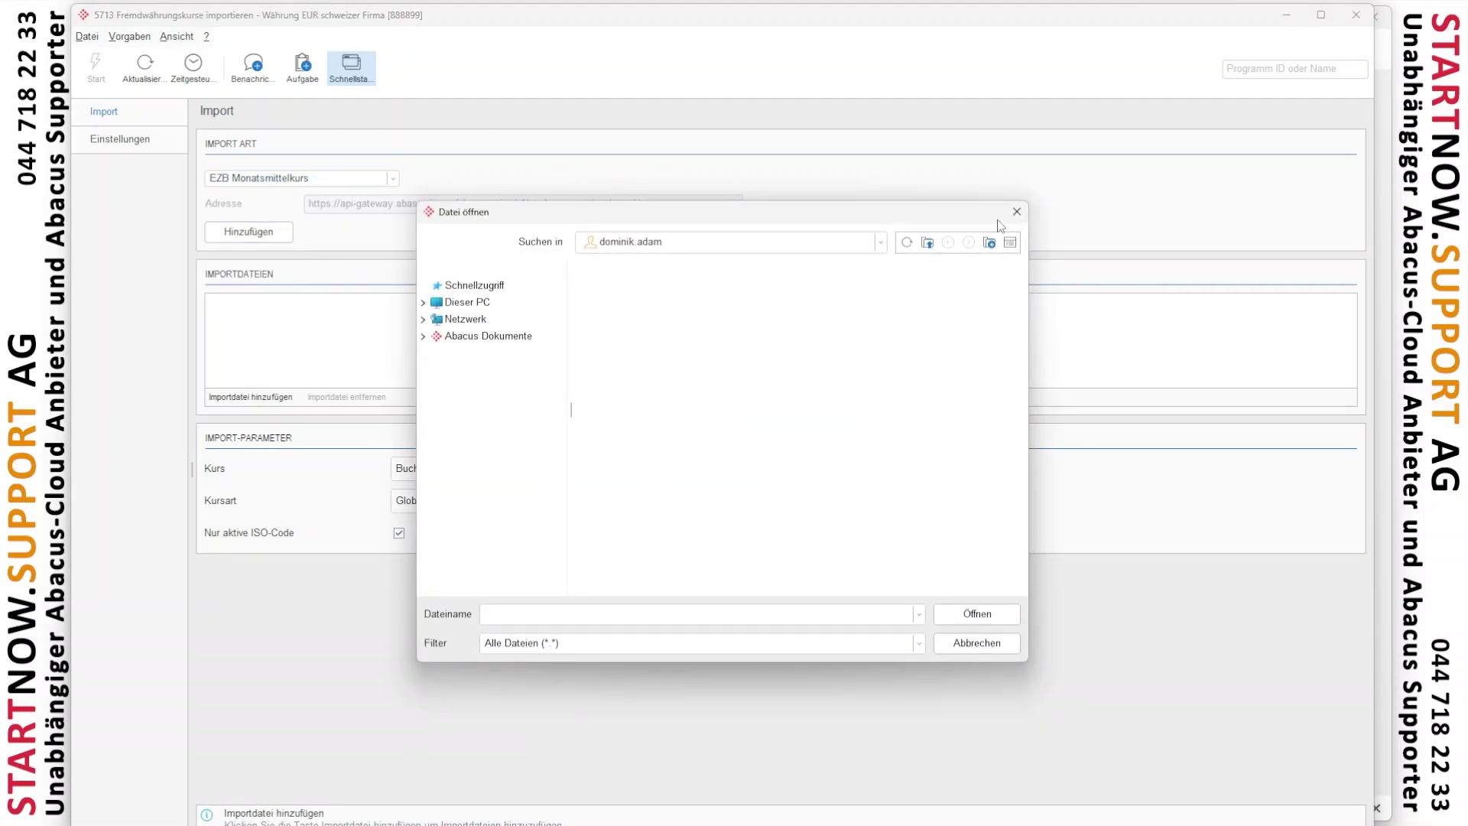
pyautogui.click(1016, 212)
pyautogui.click(263, 236)
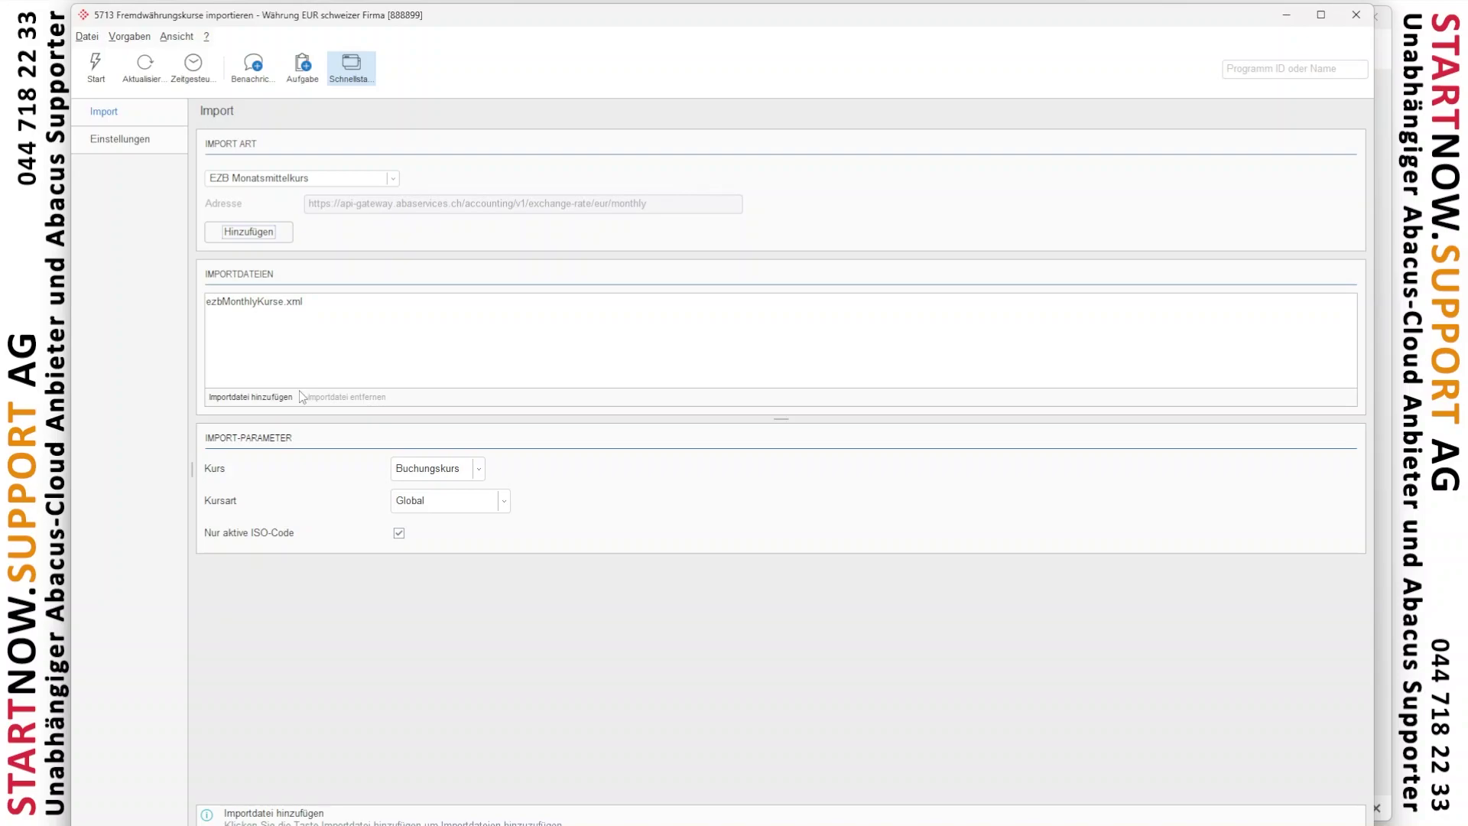
pyautogui.click(96, 65)
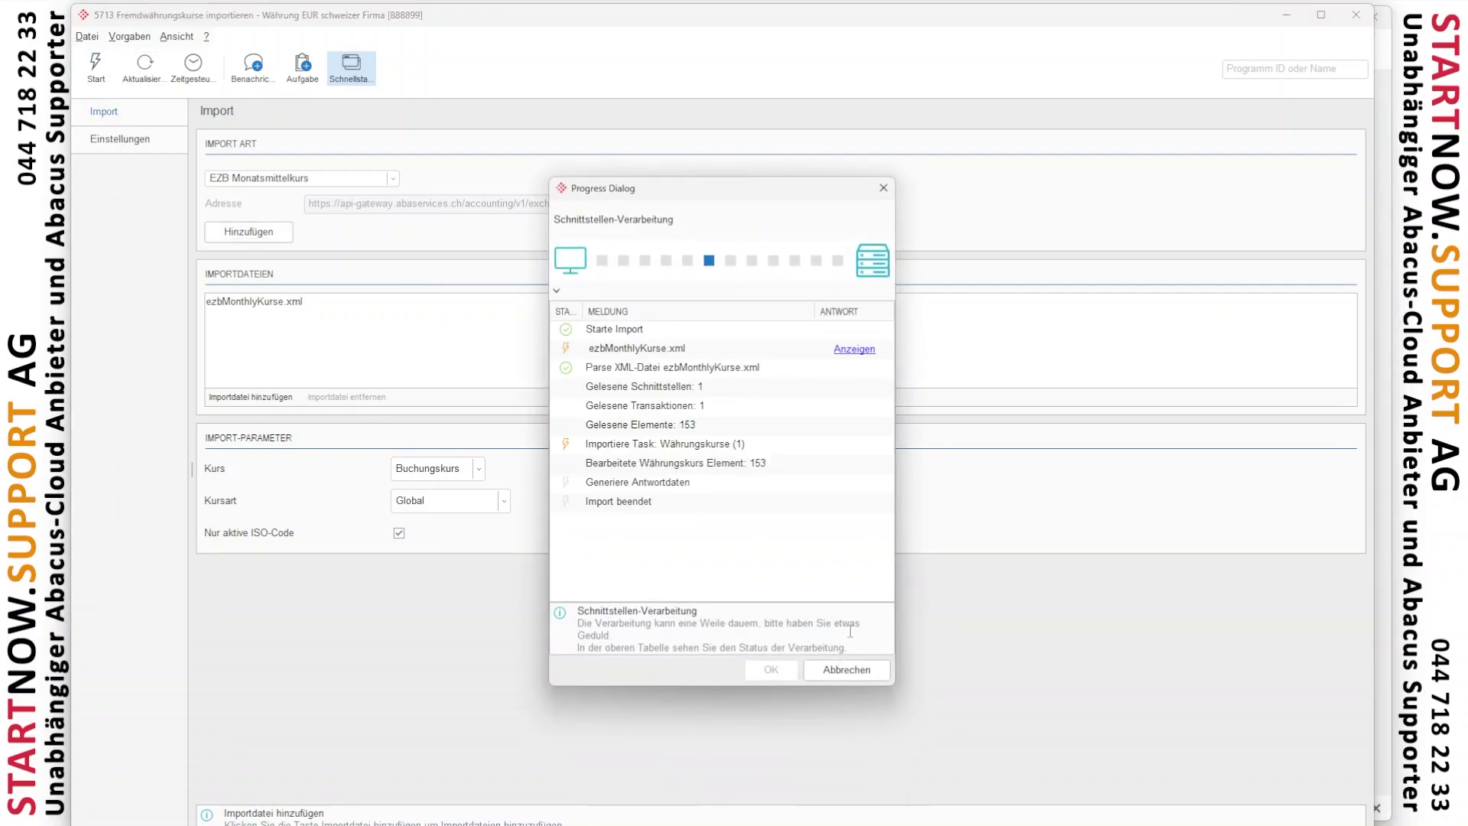
pyautogui.click(769, 671)
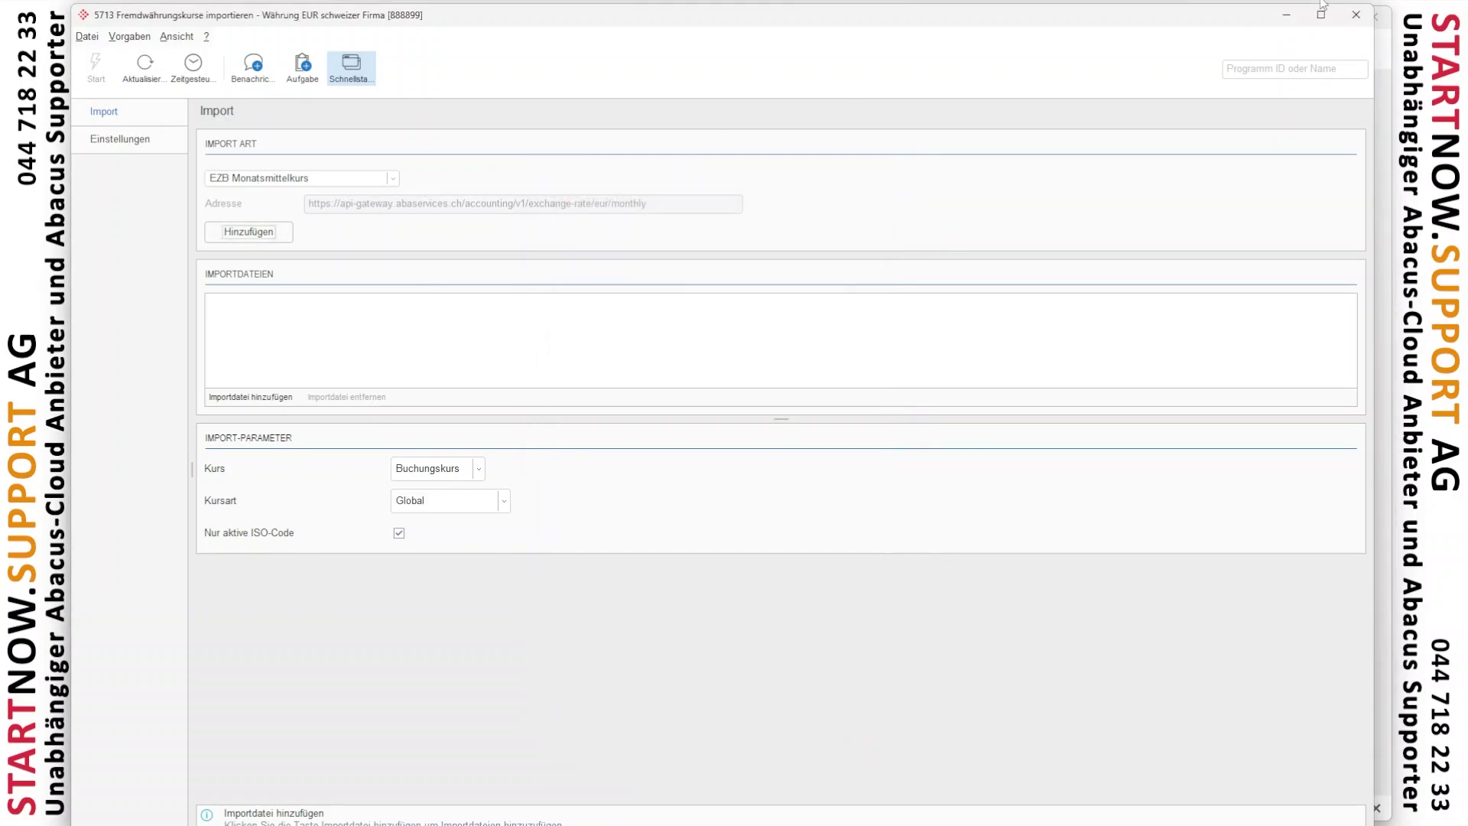
pyautogui.click(1355, 14)
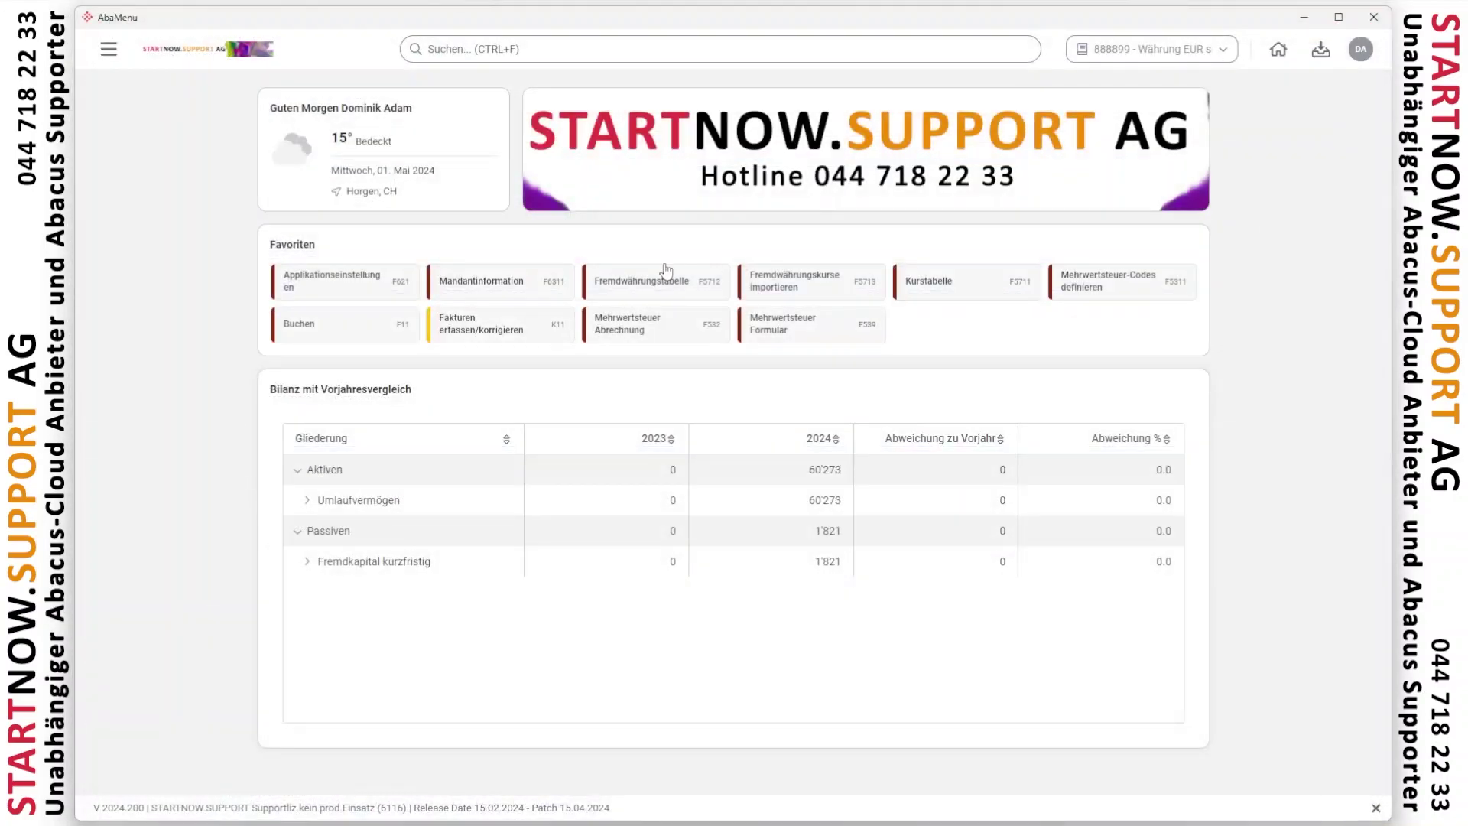
# Step: Open the exchange rate table and compare the Swiss Franc rates valid from 01.05.2024, 01.04.2024 and 01.03.2024
pyautogui.click(931, 286)
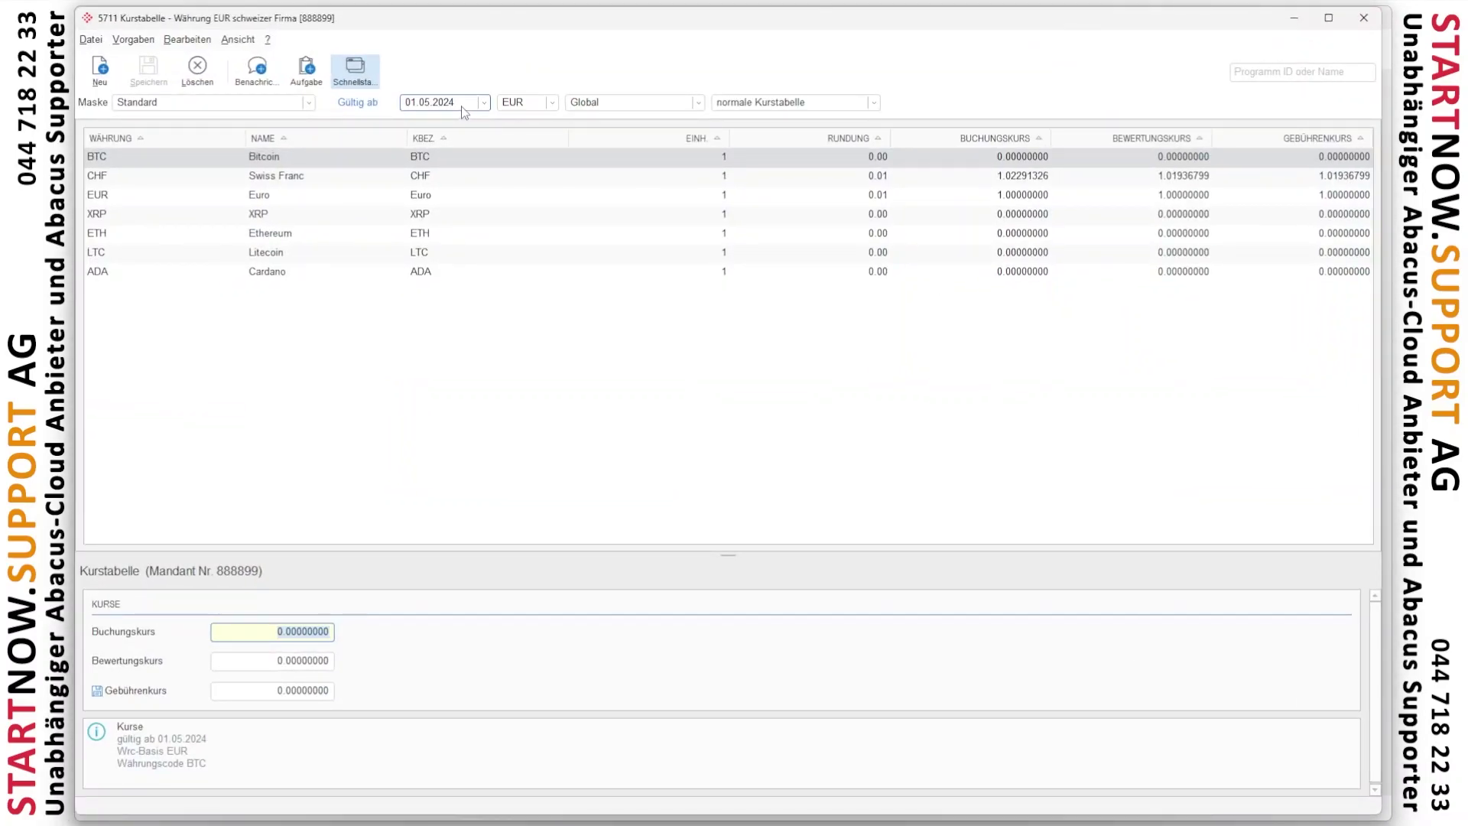
pyautogui.click(451, 178)
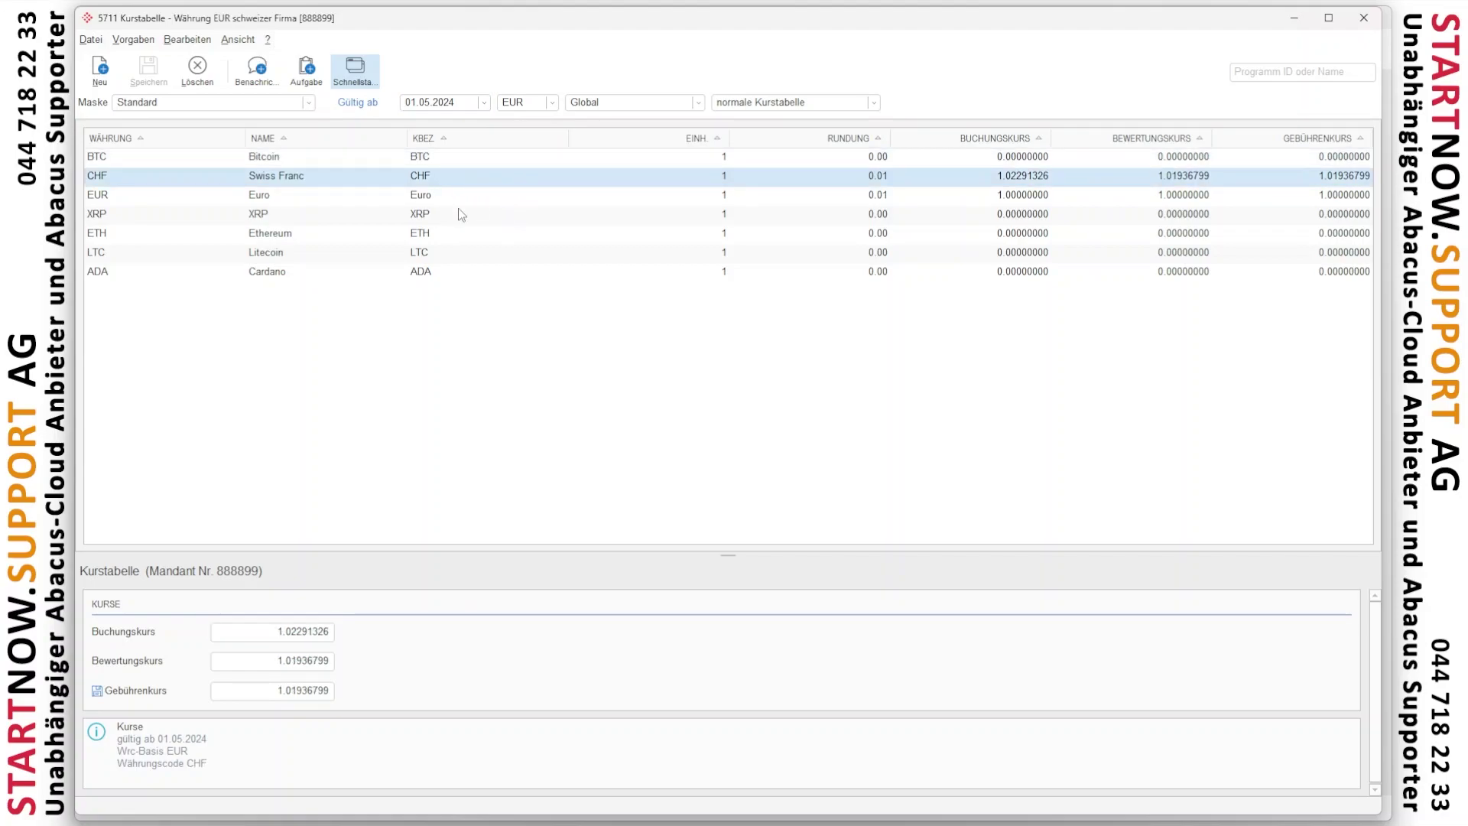
pyautogui.click(461, 106)
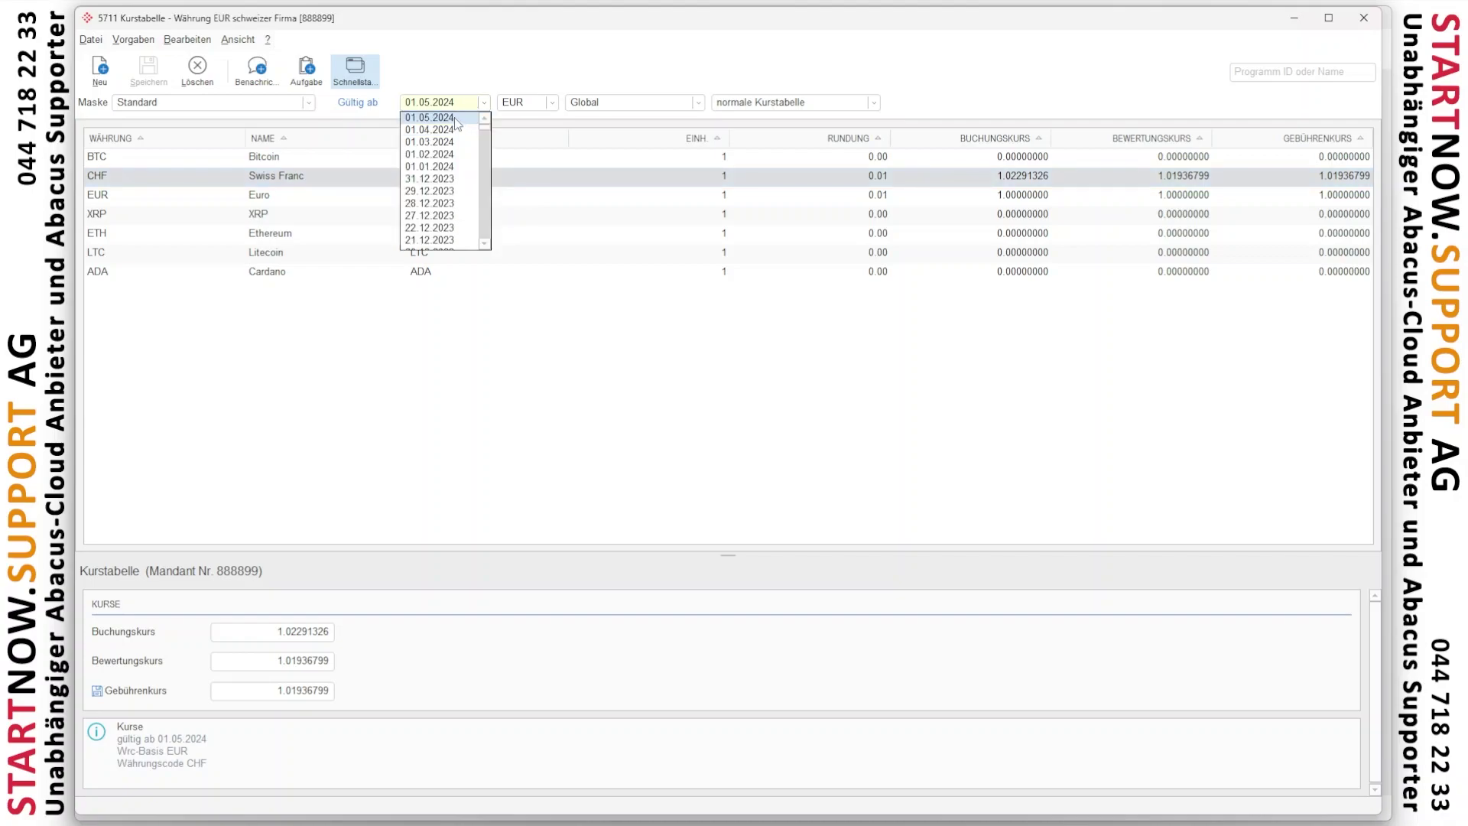
pyautogui.click(453, 132)
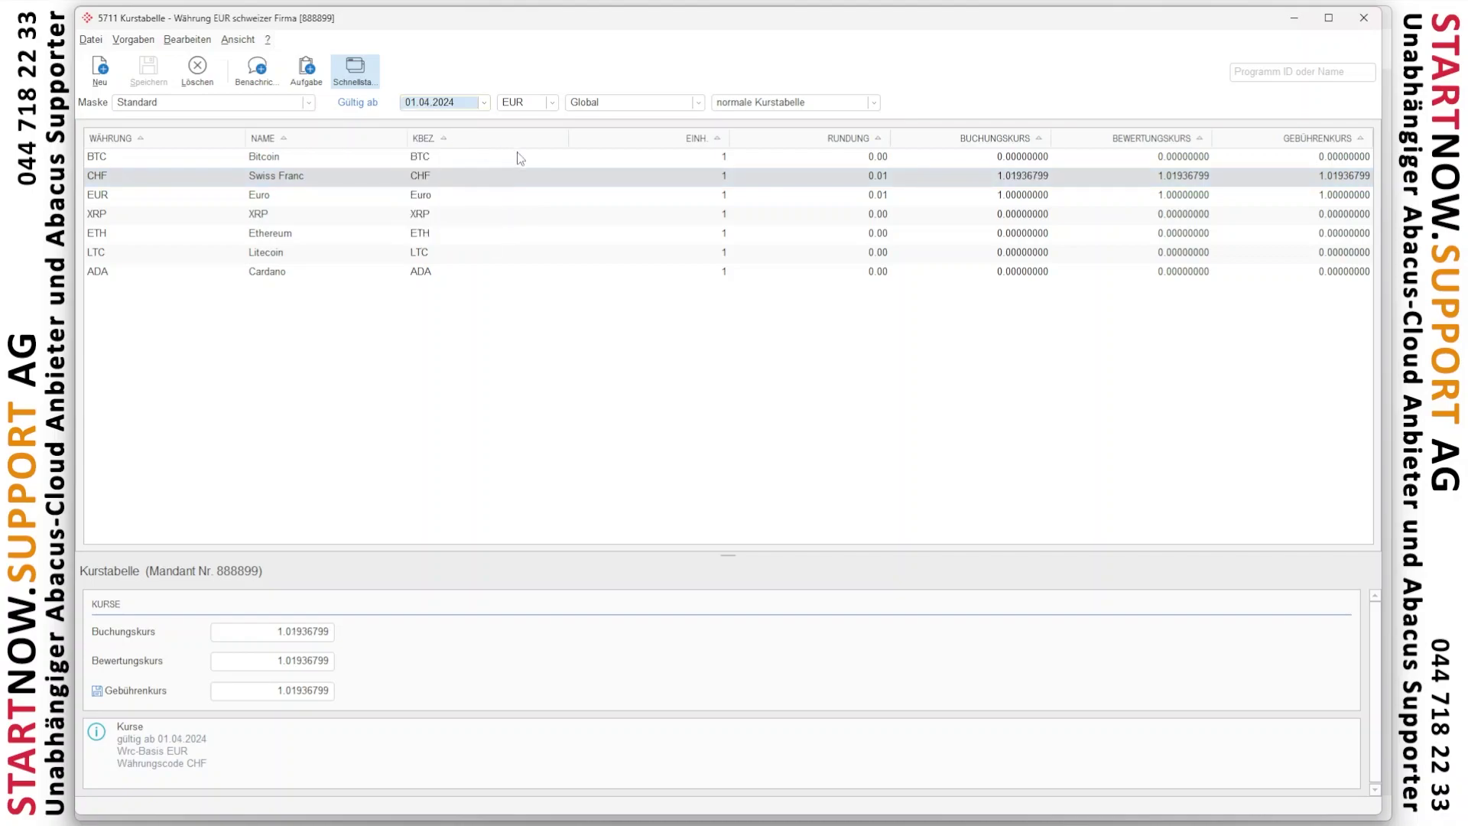
pyautogui.click(457, 107)
pyautogui.click(435, 143)
pyautogui.click(448, 104)
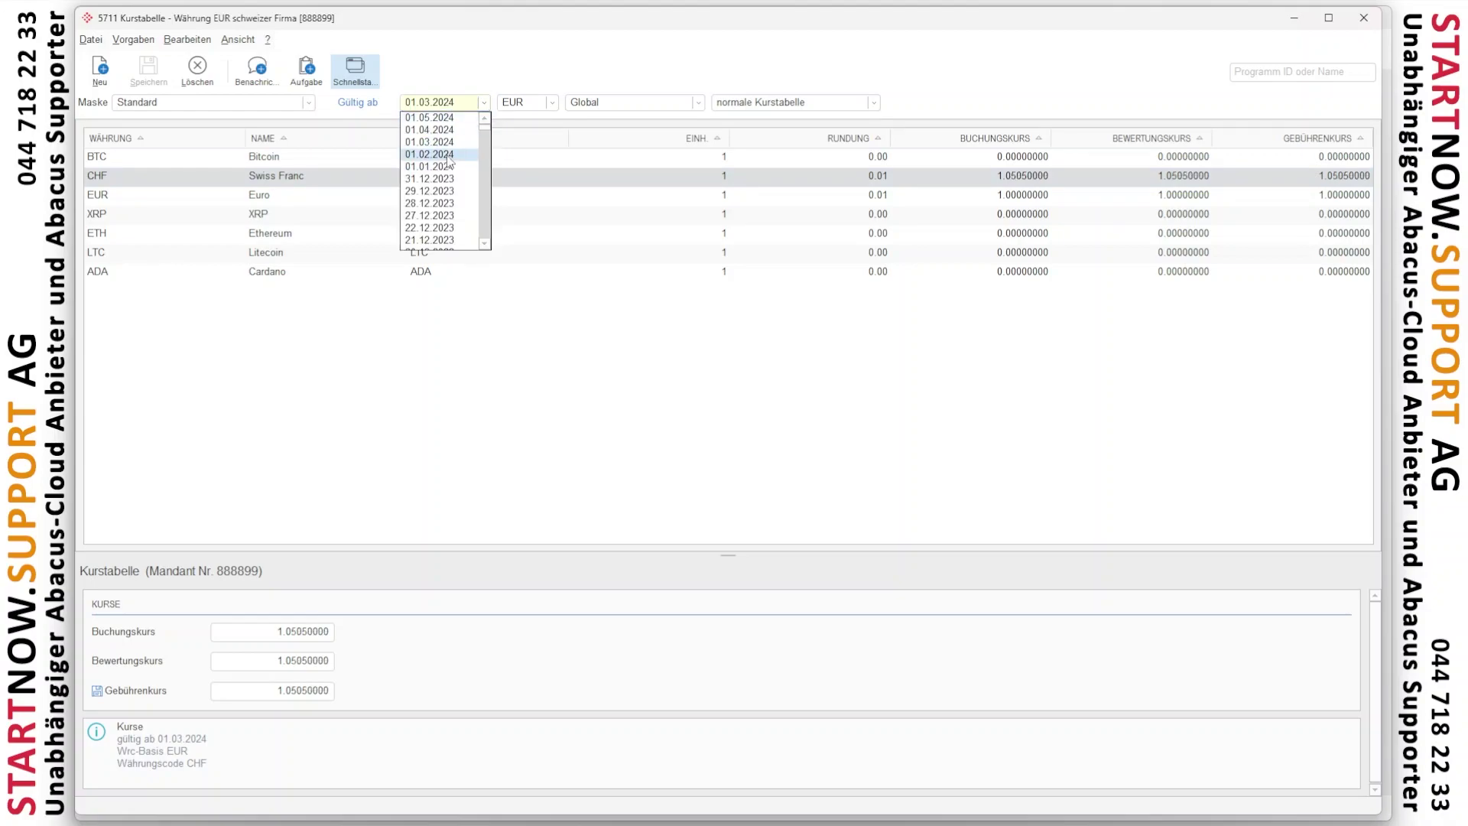
pyautogui.click(1363, 18)
pyautogui.click(1363, 18)
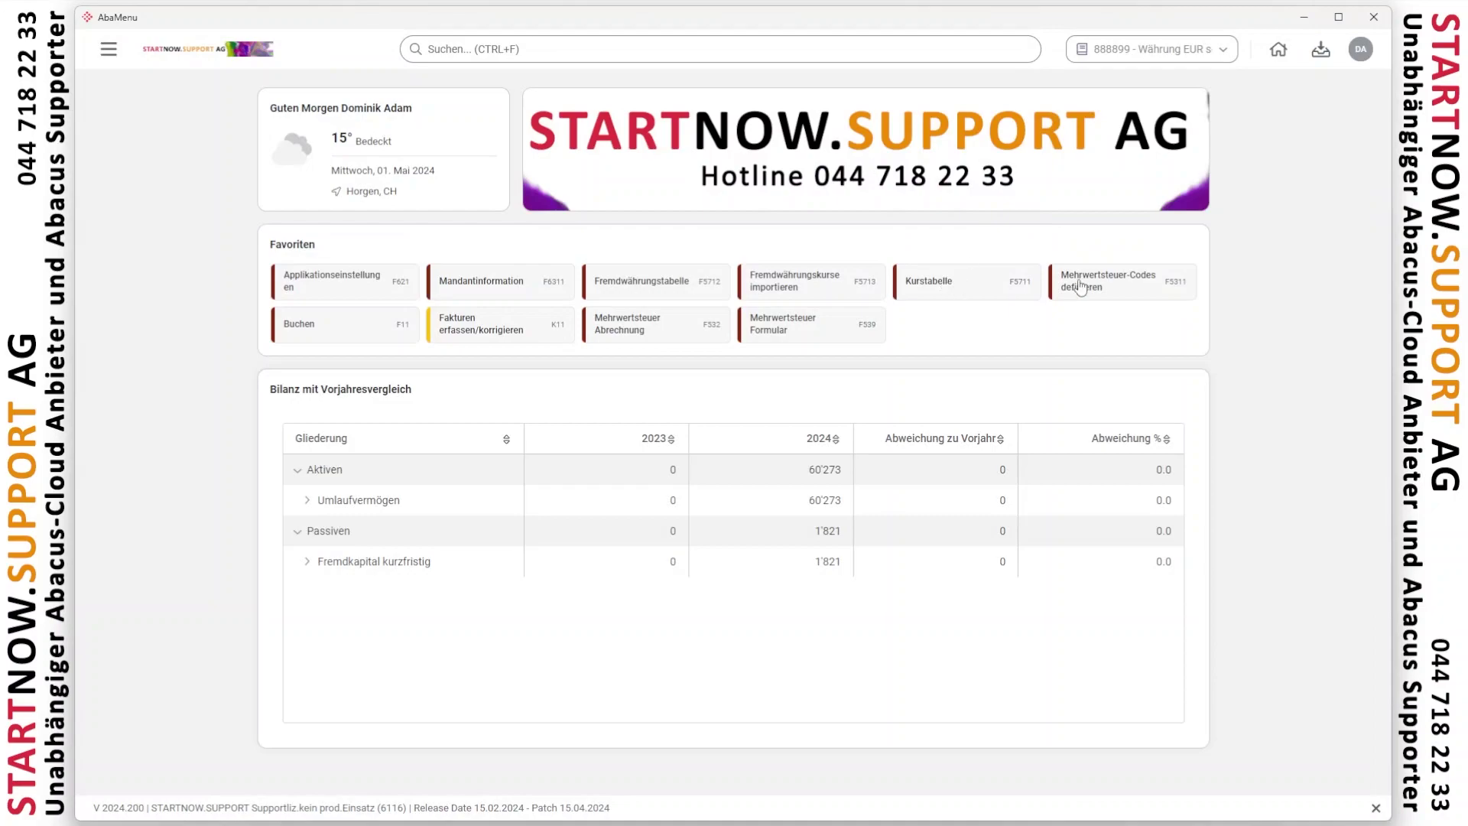
# Step: Open the VAT code definitions and examine the tax accounts of input tax code 111 and sales tax code 316
pyautogui.click(1137, 289)
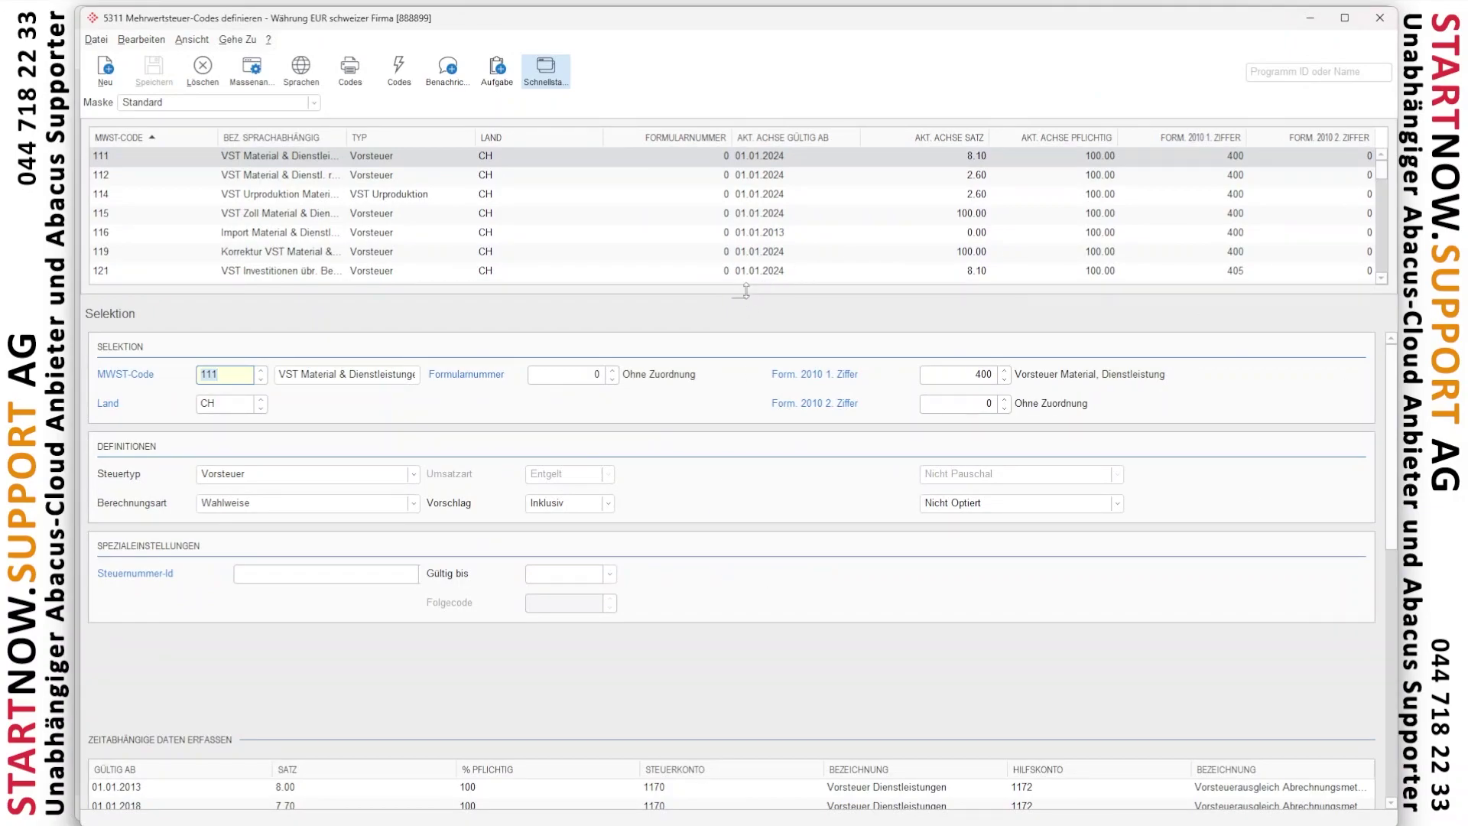
pyautogui.moveTo(743, 296); pyautogui.dragTo(741, 197)
pyautogui.click(671, 691)
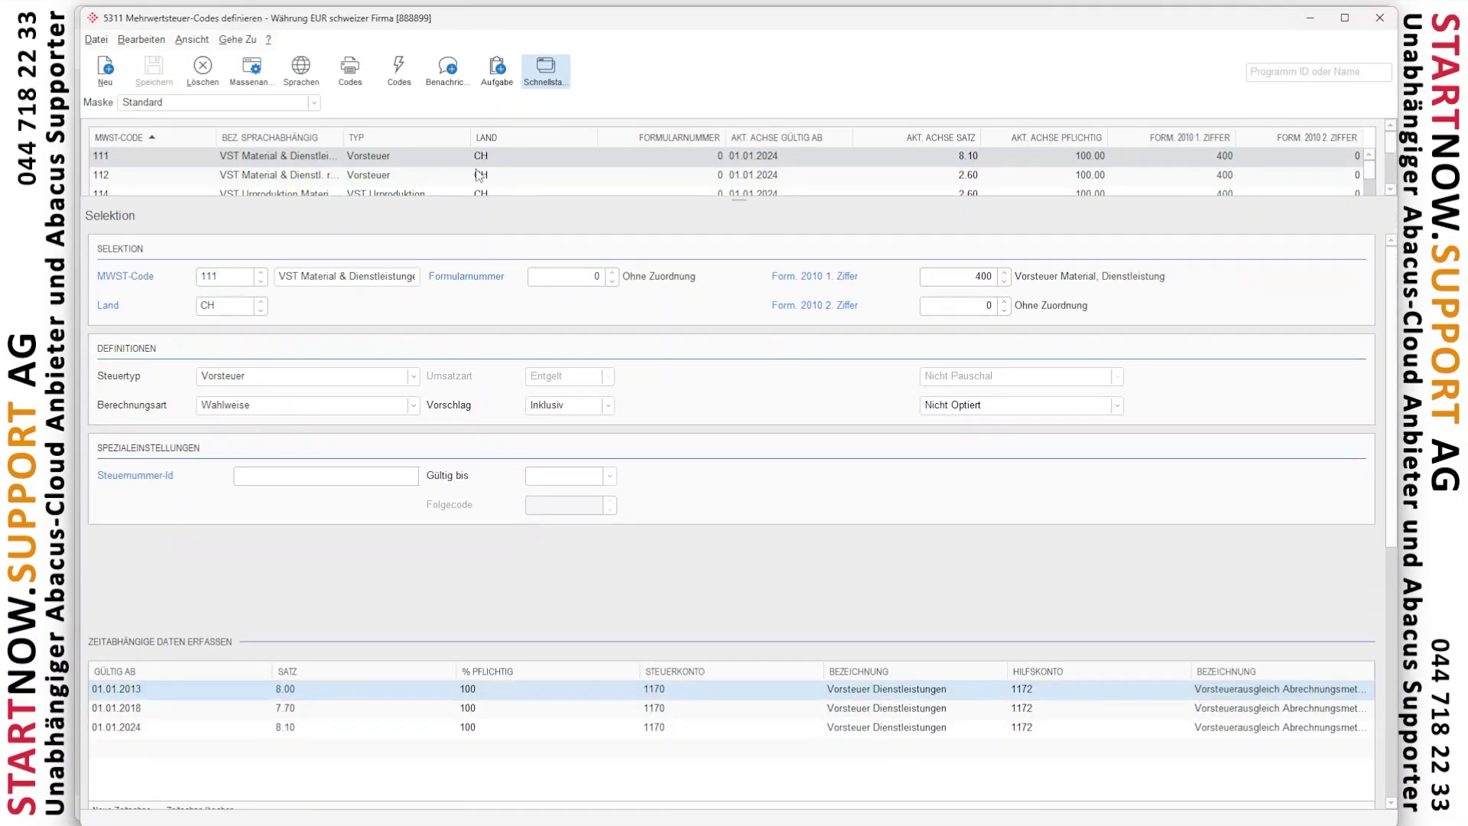
pyautogui.scroll(-8, 471, 156)
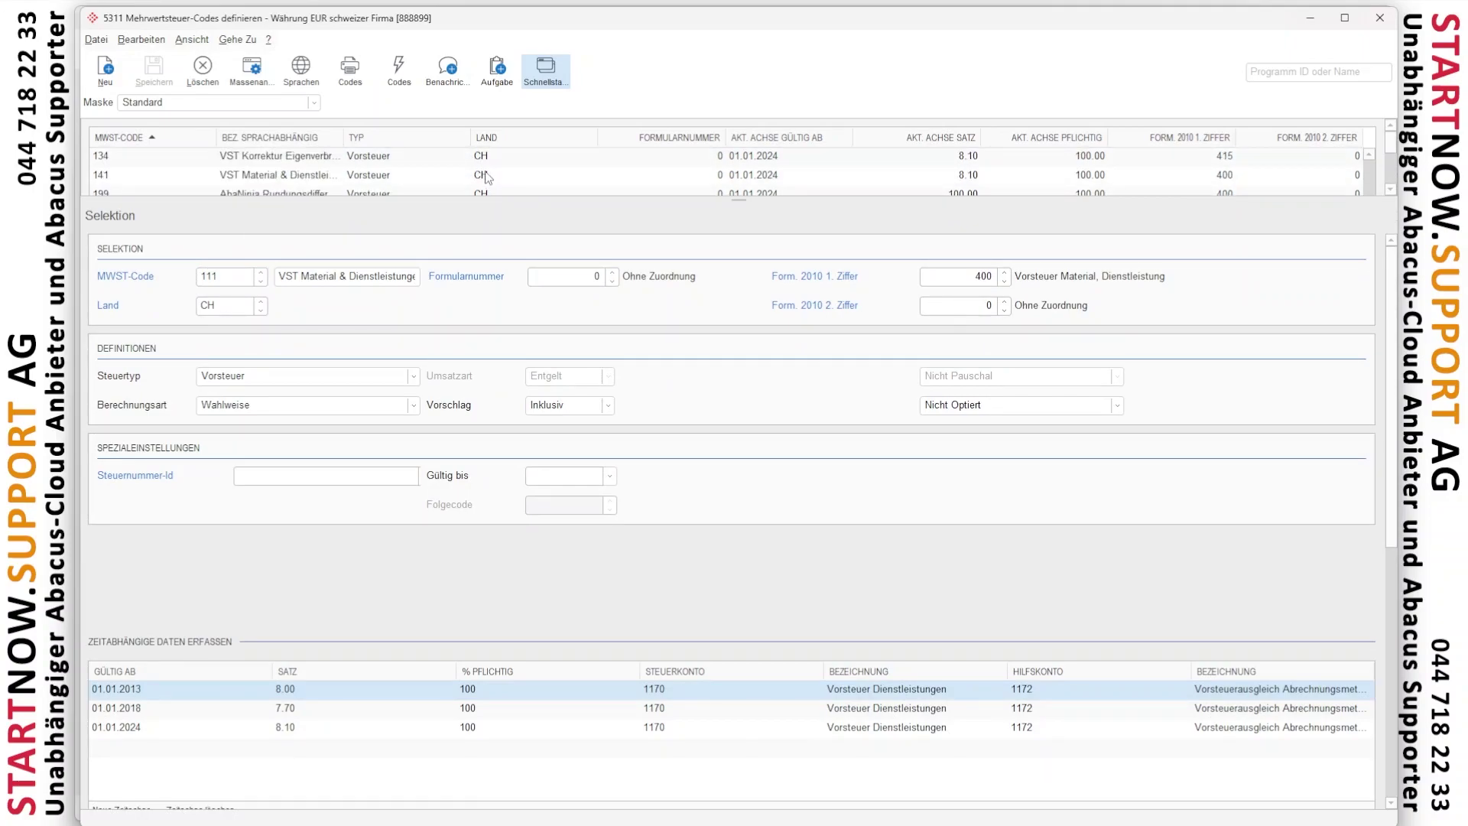
pyautogui.click(490, 178)
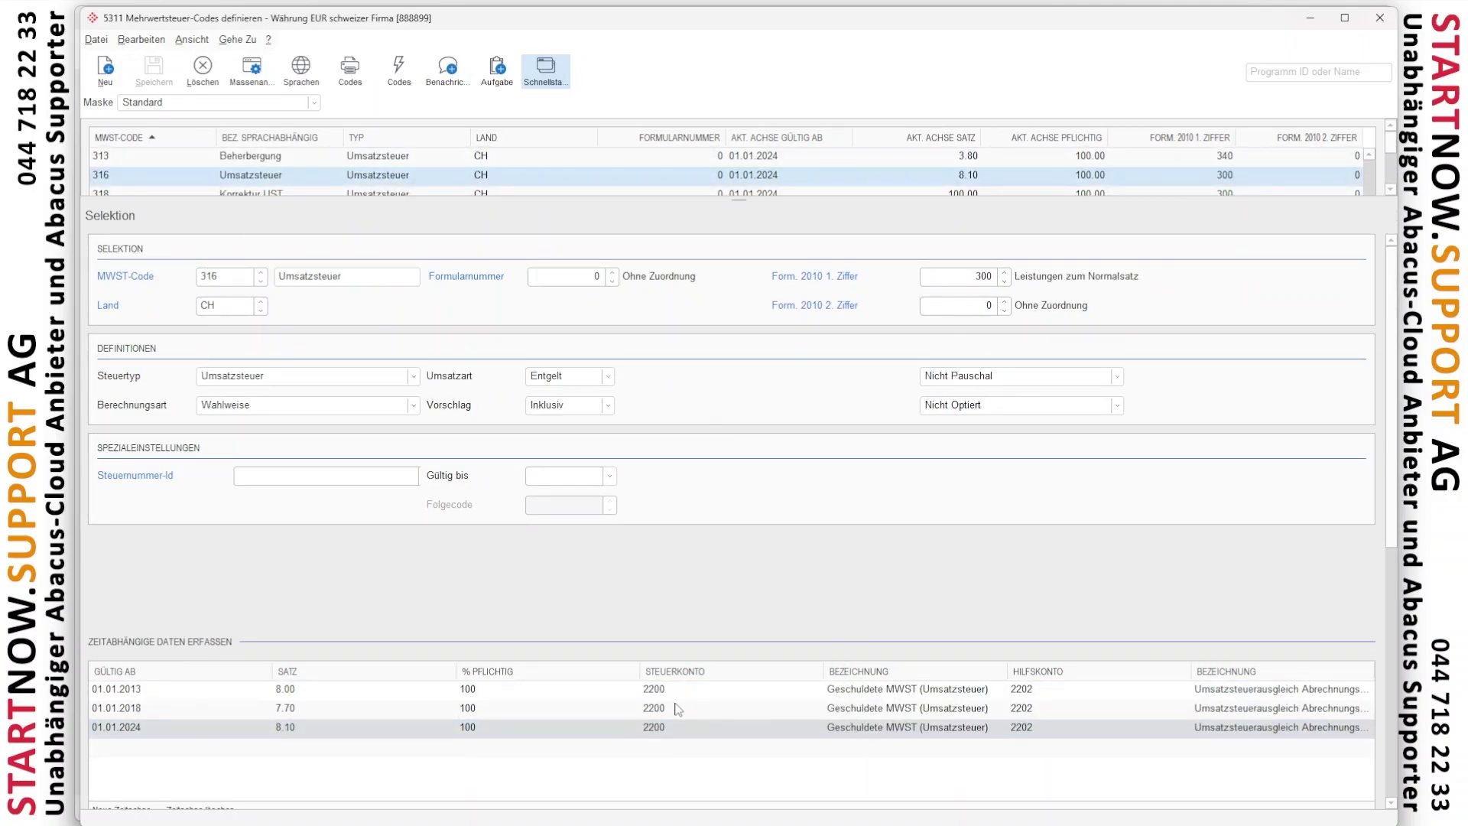
pyautogui.click(654, 694)
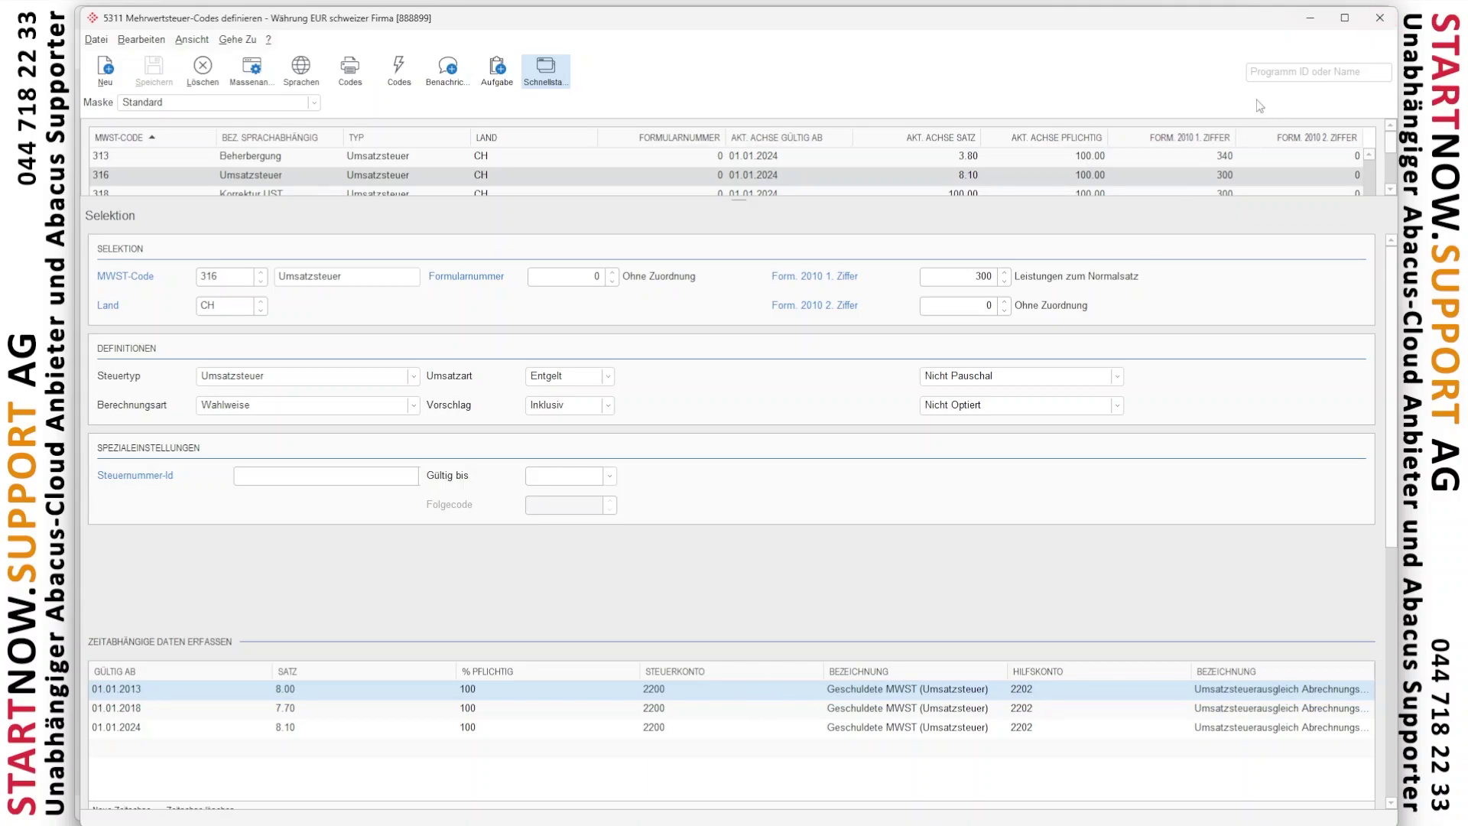
pyautogui.click(1379, 18)
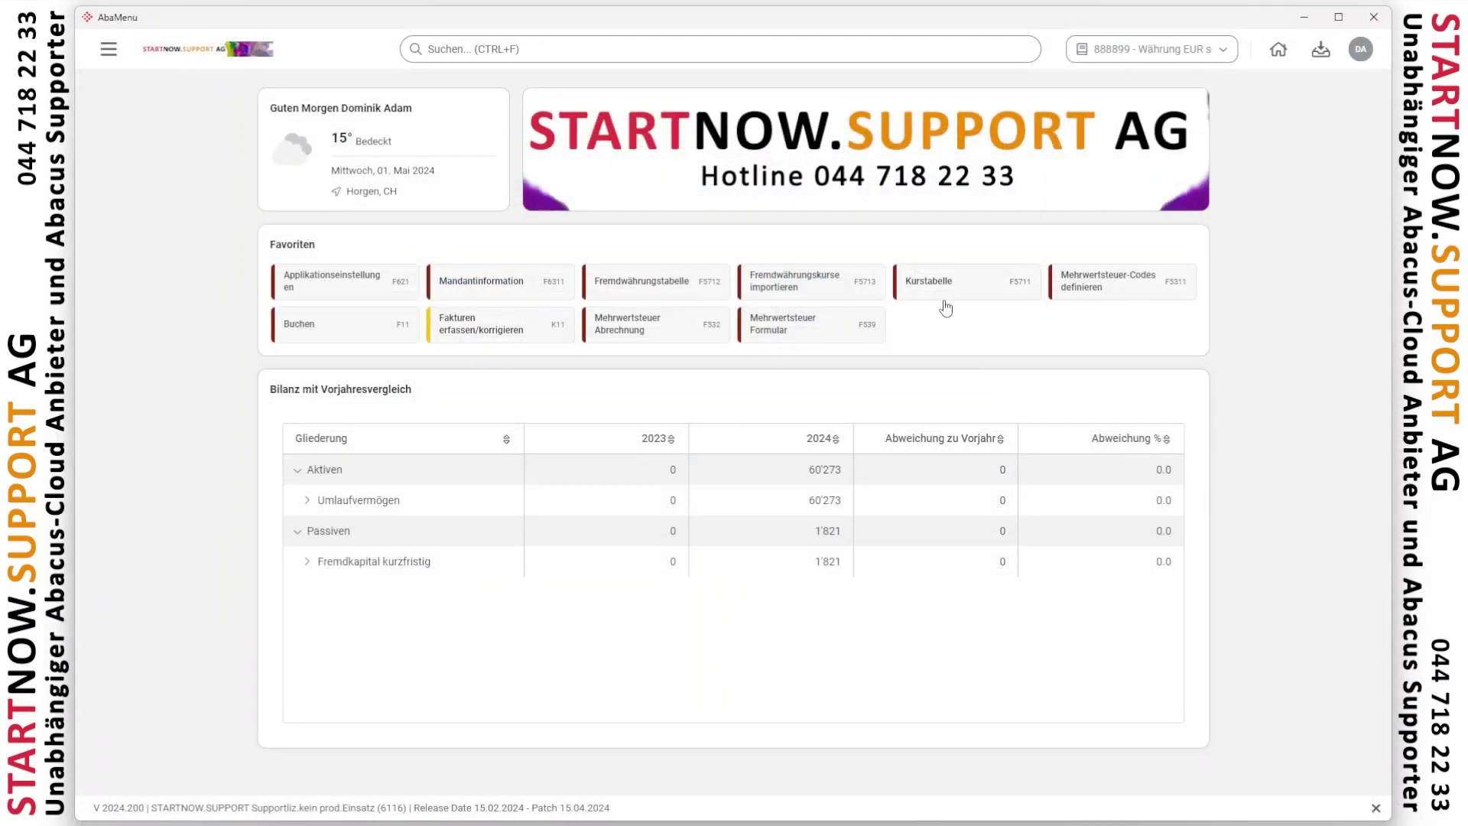
# Step: Start a new ledger booking dated 01.03.2024 with debit account 1020 and credit account 3000
pyautogui.click(318, 336)
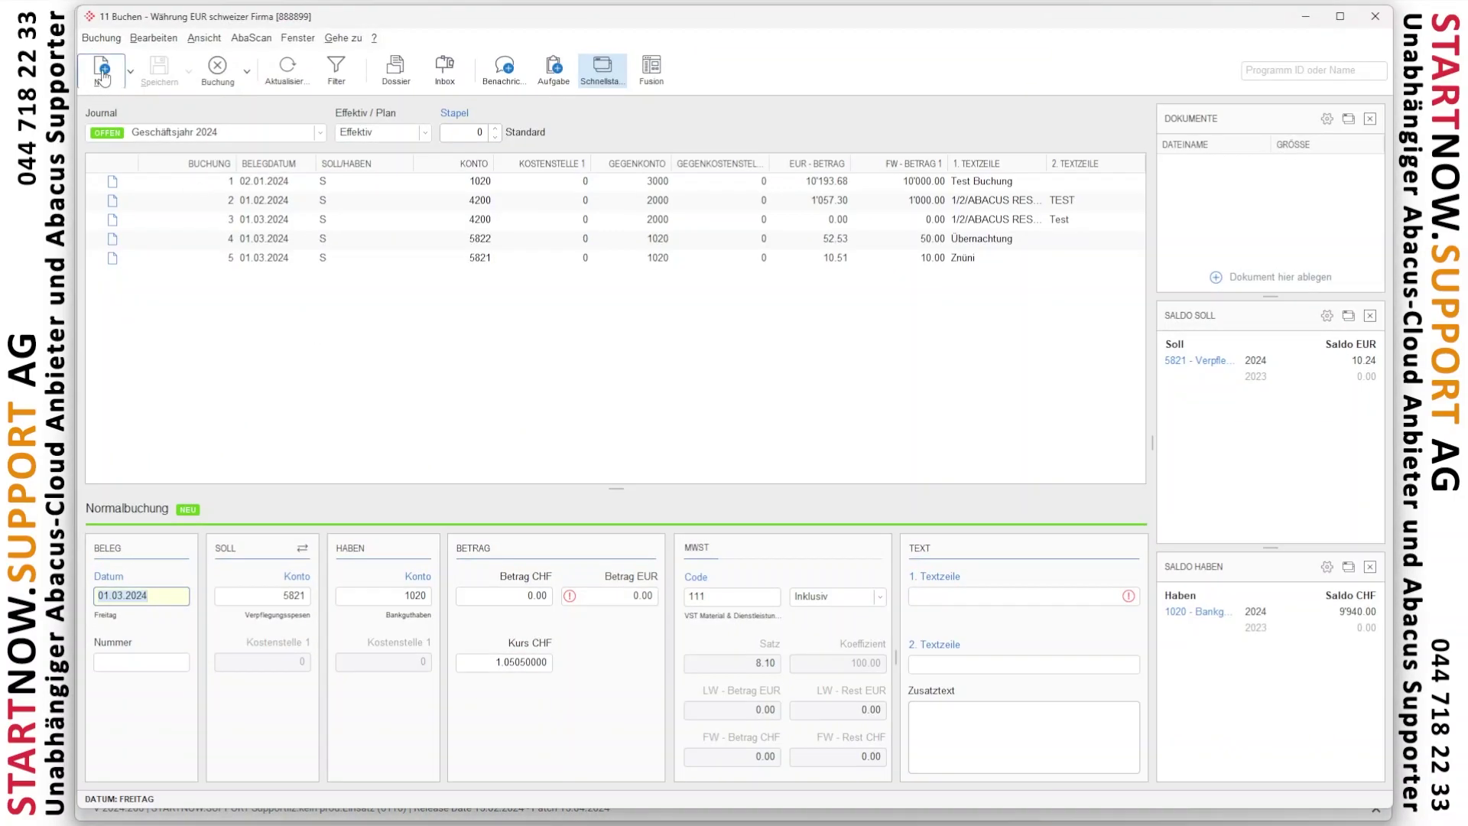
pyautogui.press('Return')
pyautogui.press('Return')
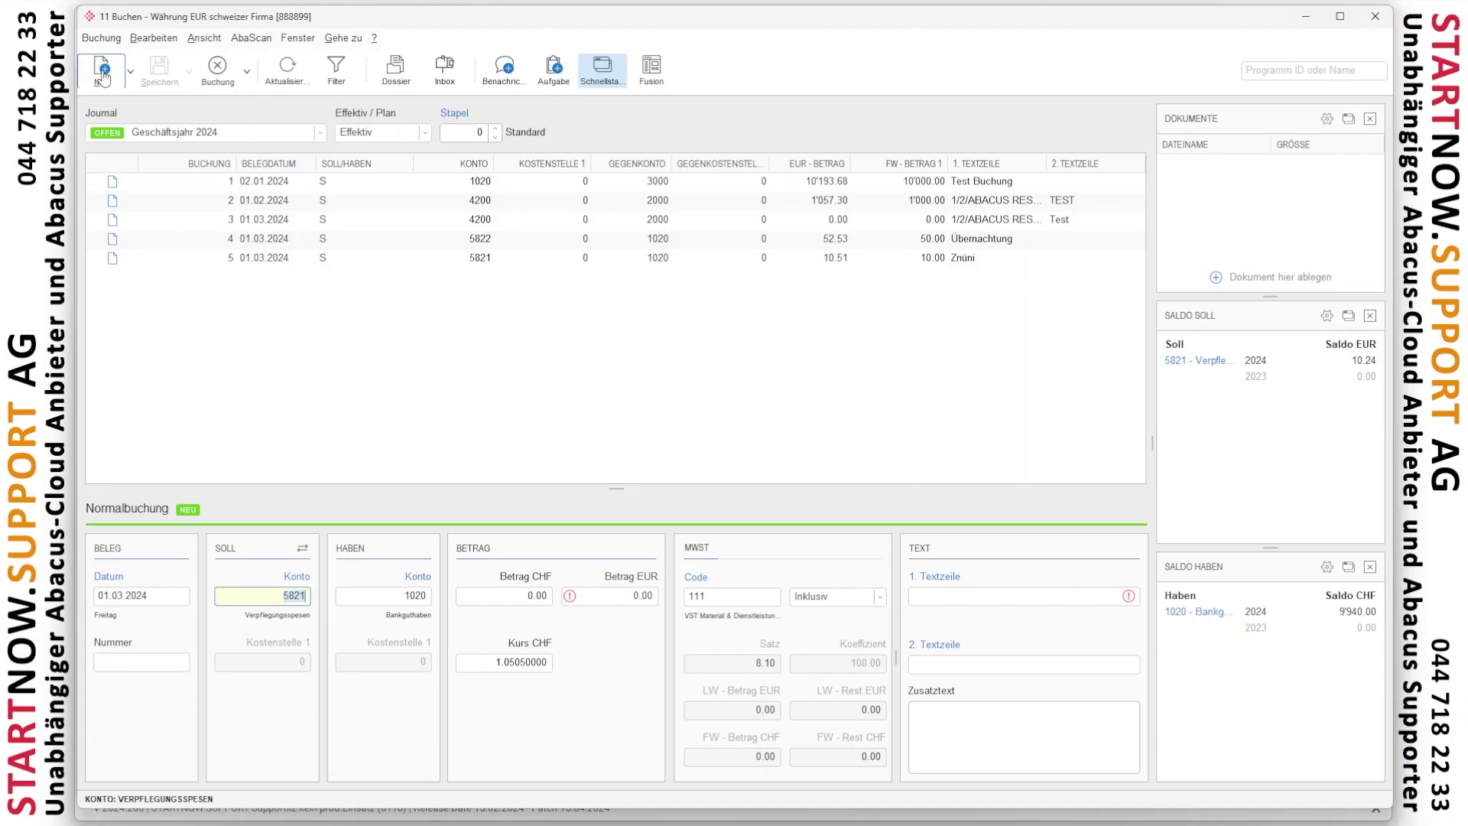
pyautogui.write('1020')
pyautogui.press('Return')
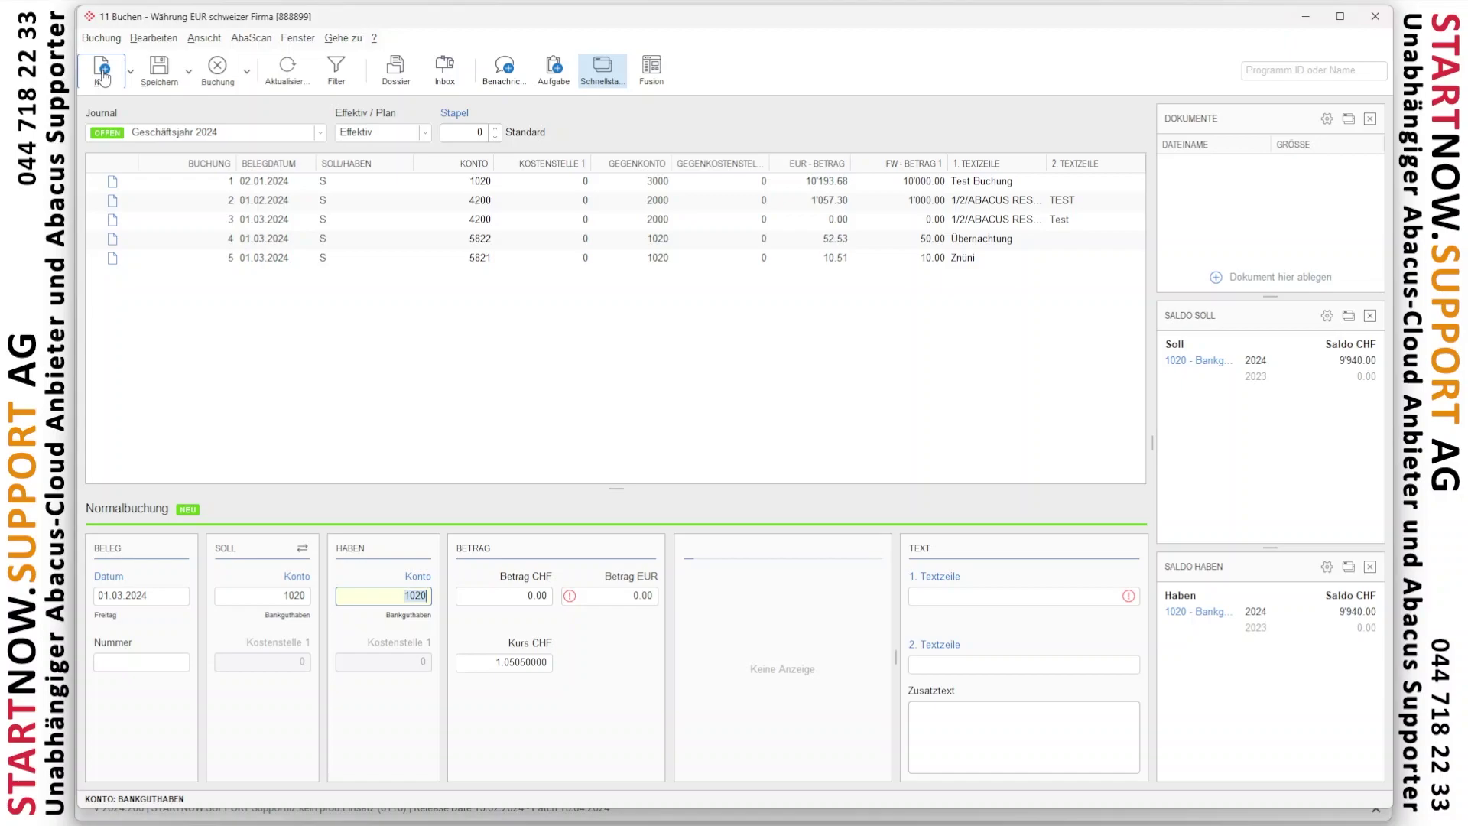
pyautogui.write('3000')
pyautogui.press('Return')
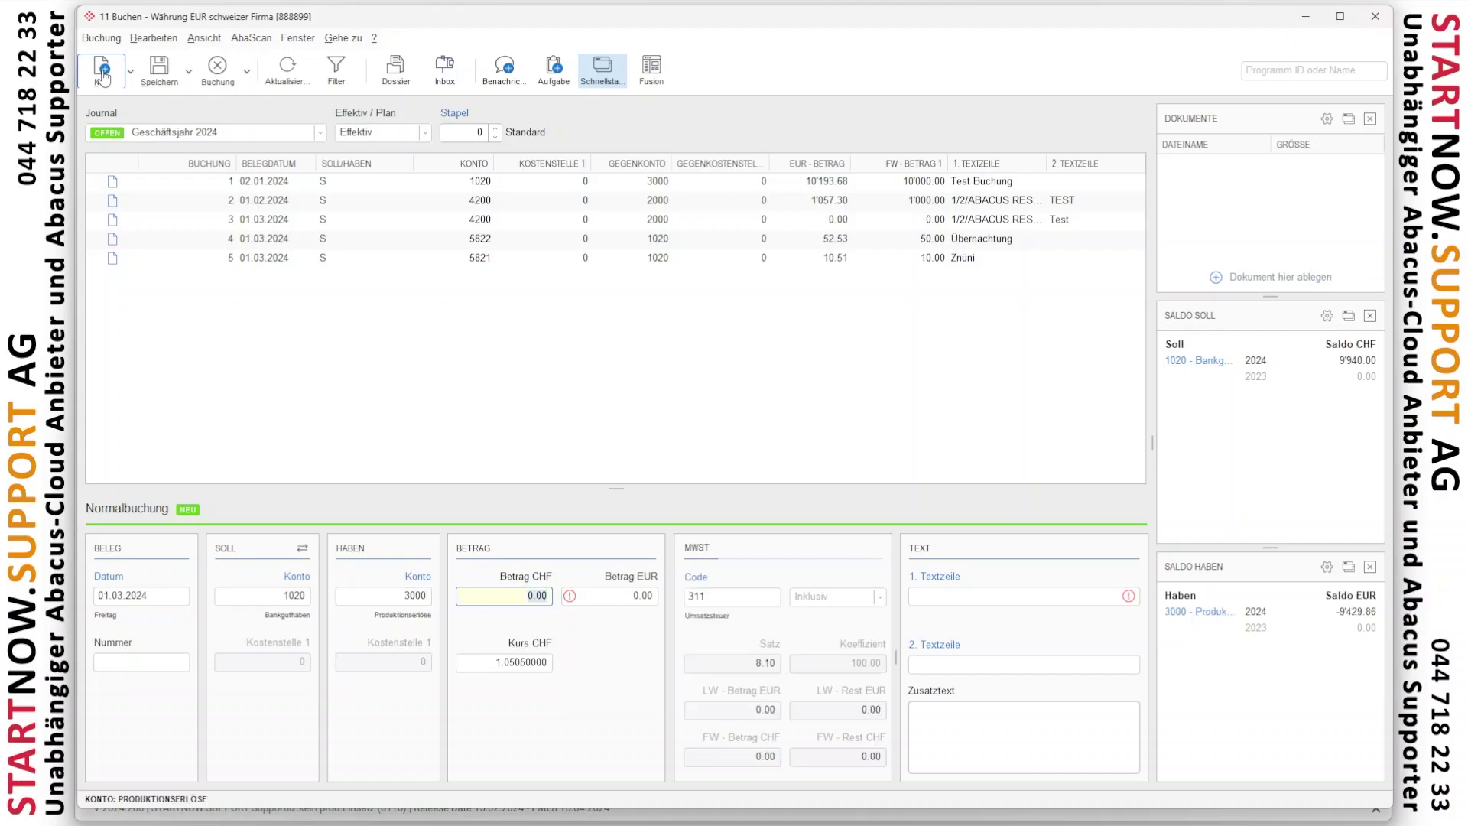
# Step: Check the currency of debit account 1020 in its account master record and return to the booking
pyautogui.click(272, 596)
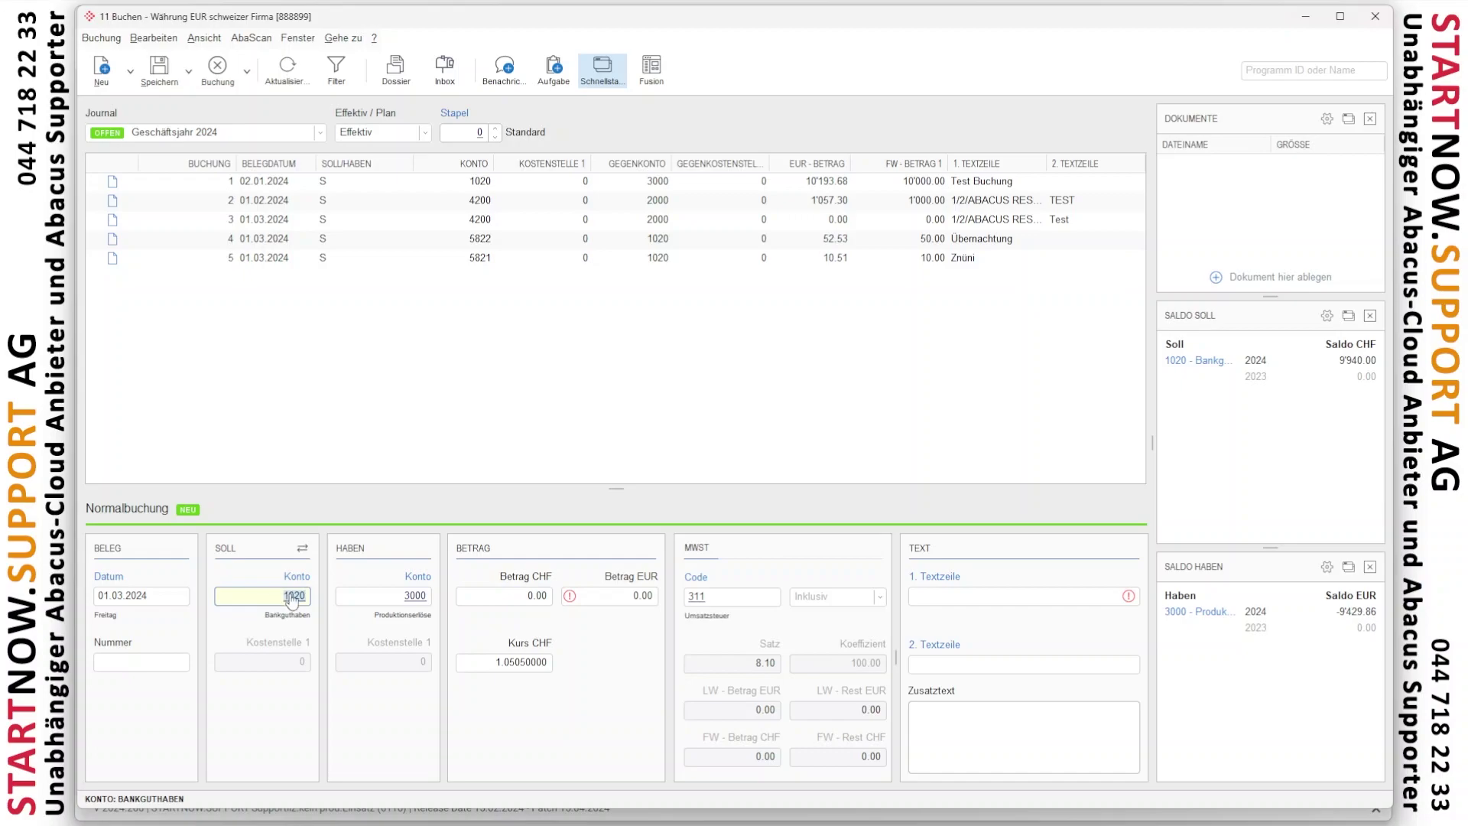
pyautogui.doubleClick(286, 595)
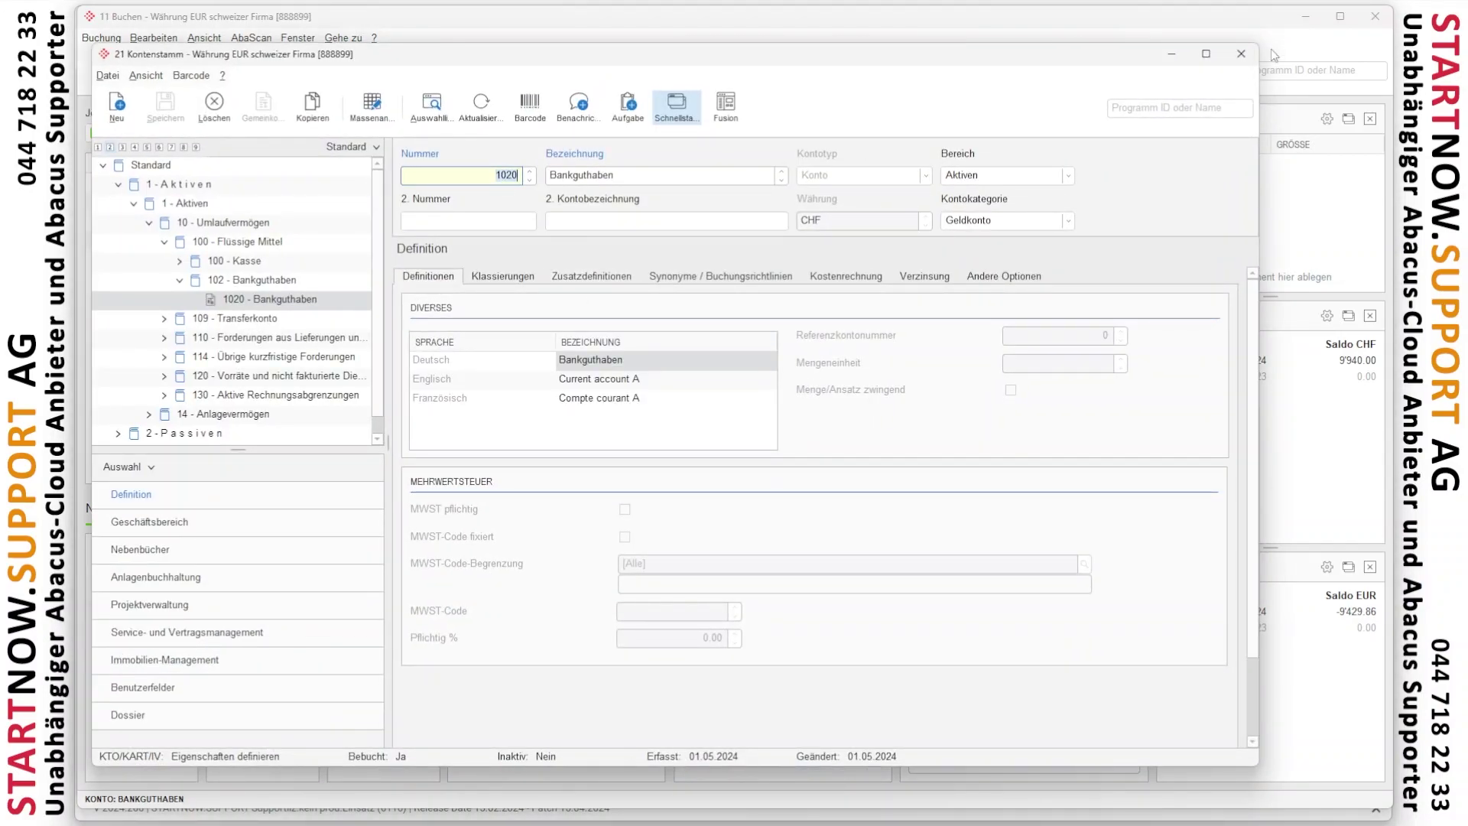
pyautogui.click(1240, 54)
pyautogui.click(387, 601)
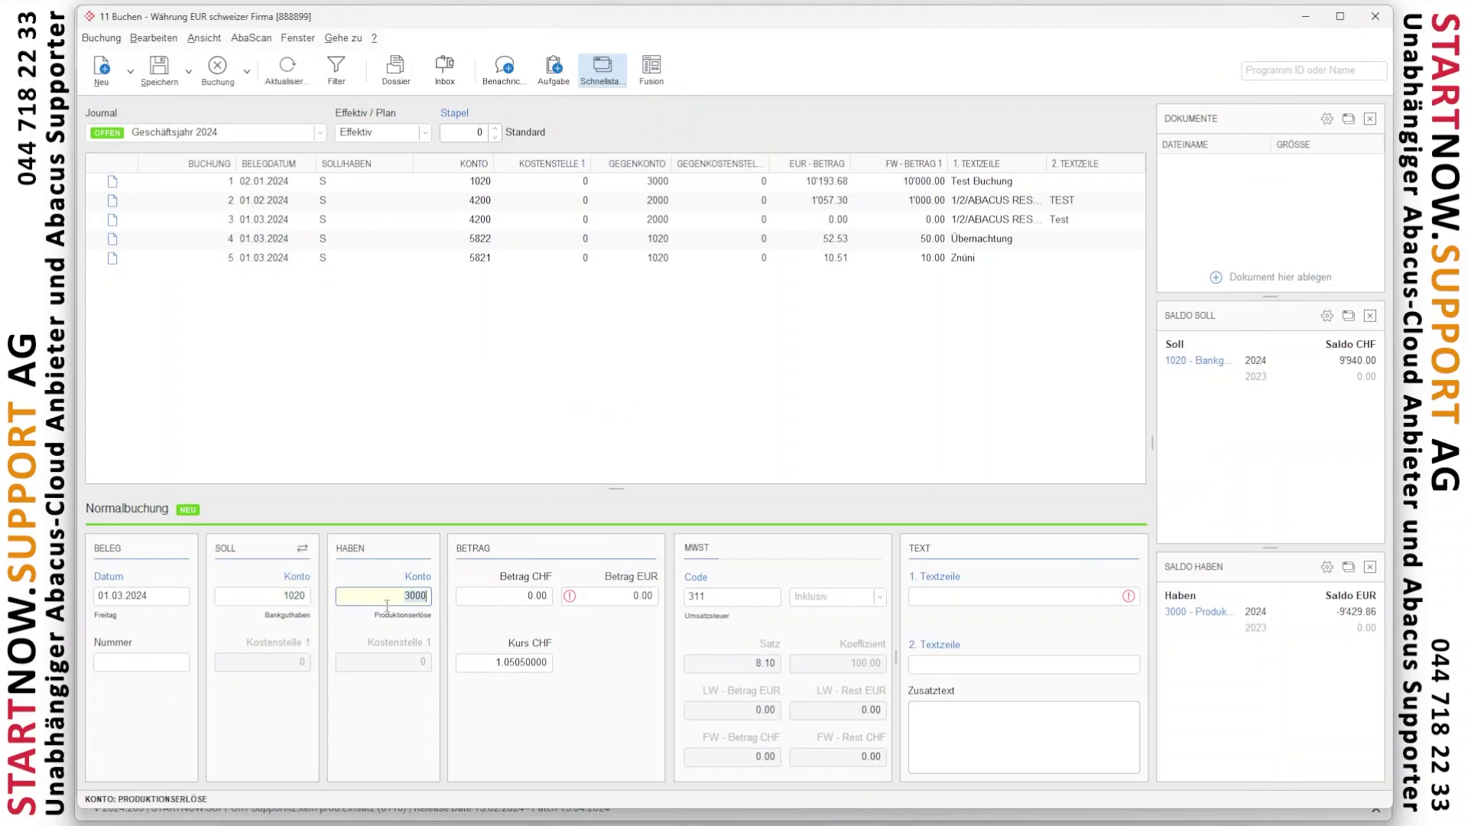
# Step: Enter 5'000 CHF as the booking amount and check the VAT code and its tax amounts in CHF and EUR
pyautogui.click(518, 598)
pyautogui.write("5'000")
pyautogui.press('Tab')
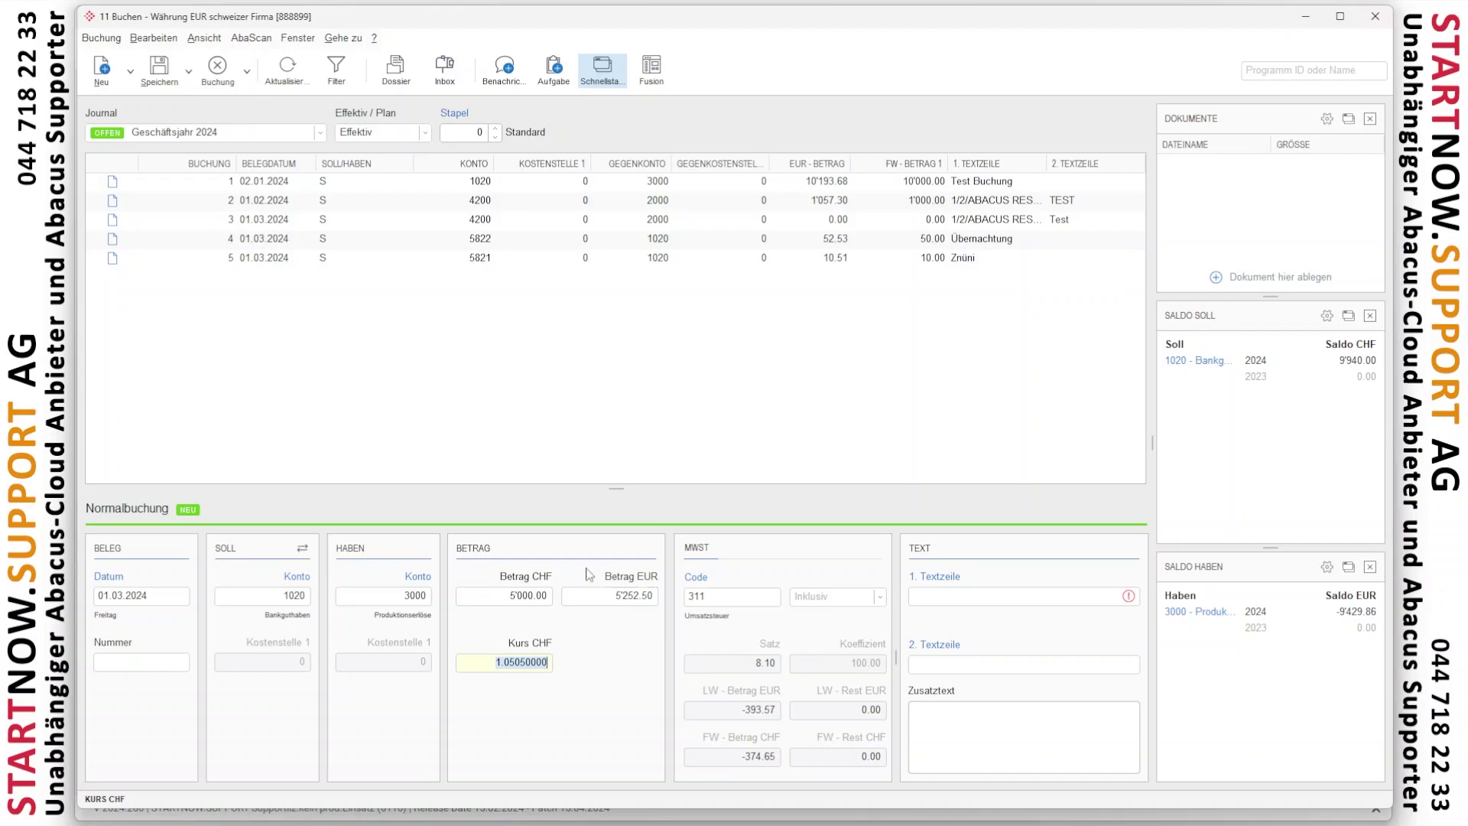
pyautogui.click(710, 596)
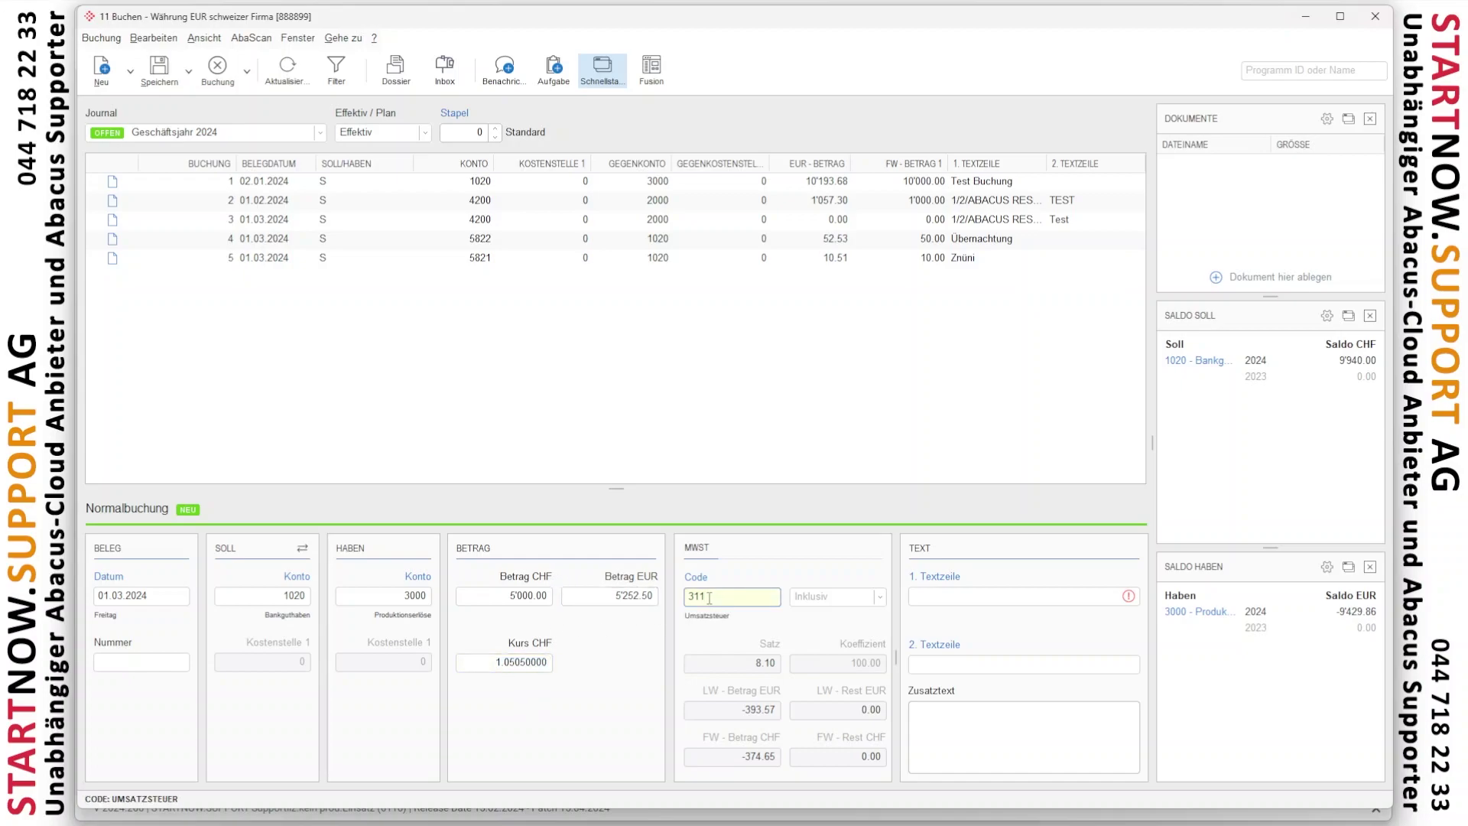
pyautogui.click(739, 756)
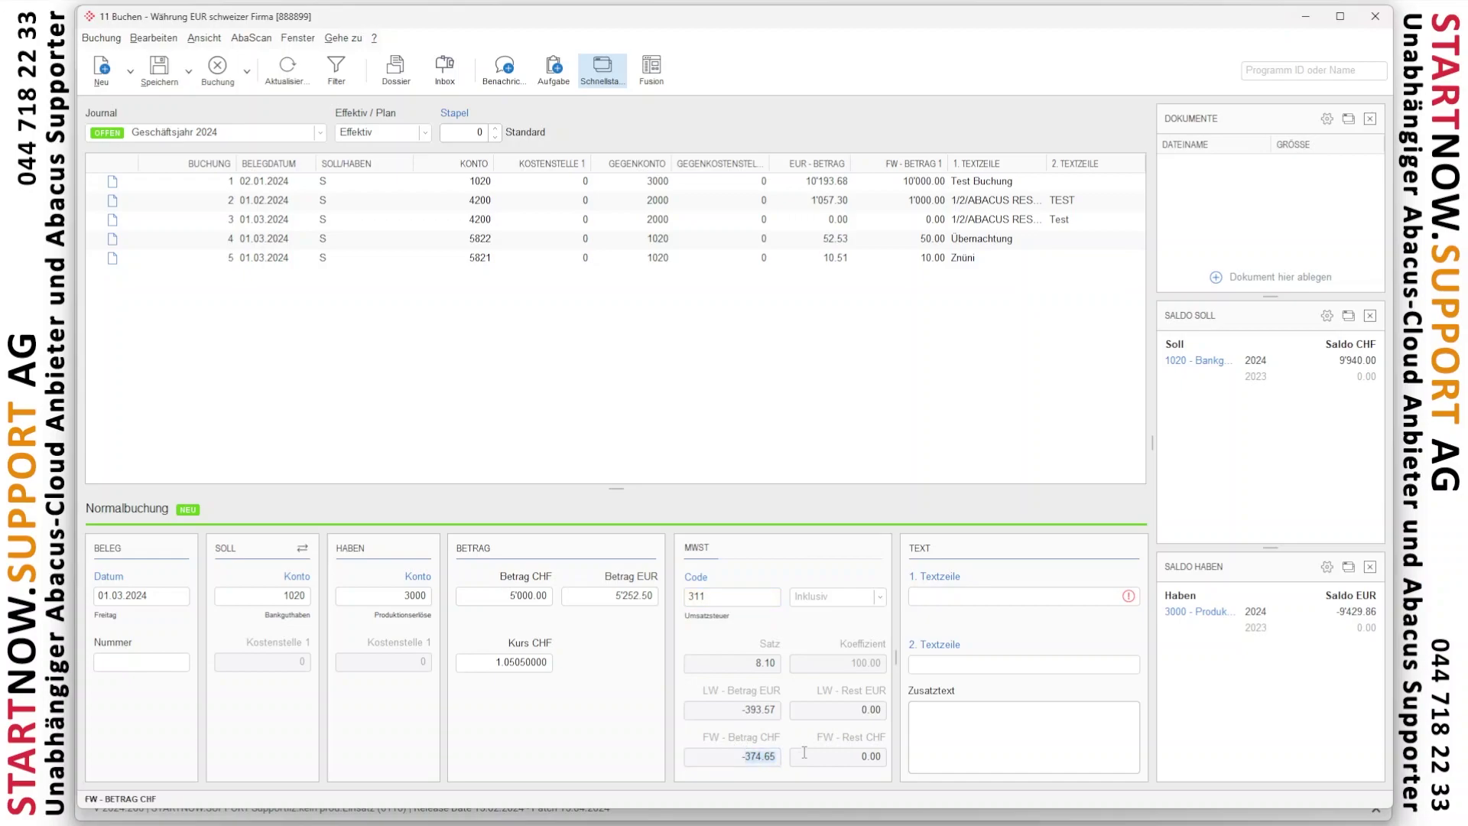
pyautogui.click(740, 711)
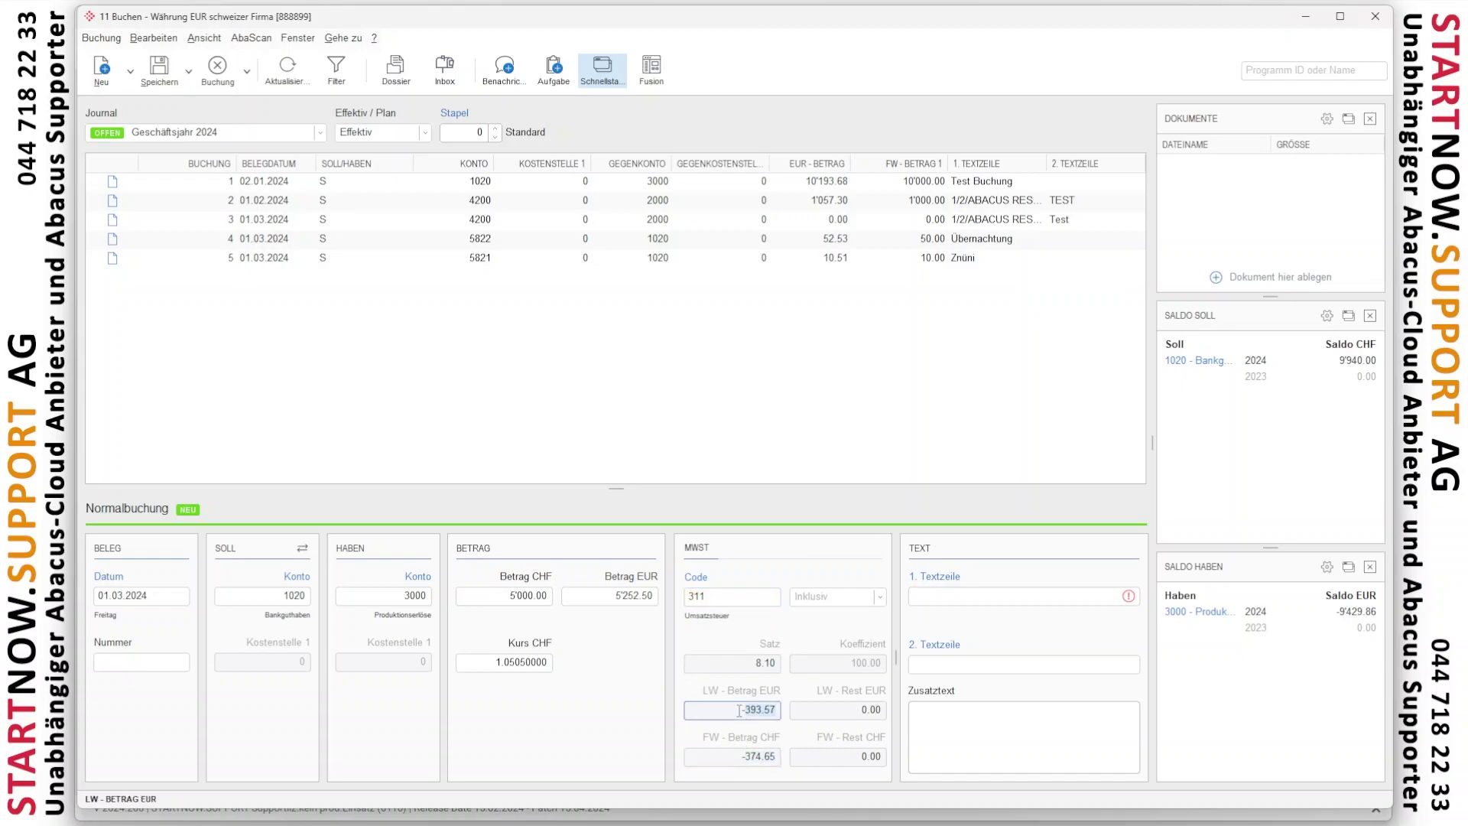
# Step: Set the booking's first text line to TEST, save the booking and close the booking program
pyautogui.click(953, 601)
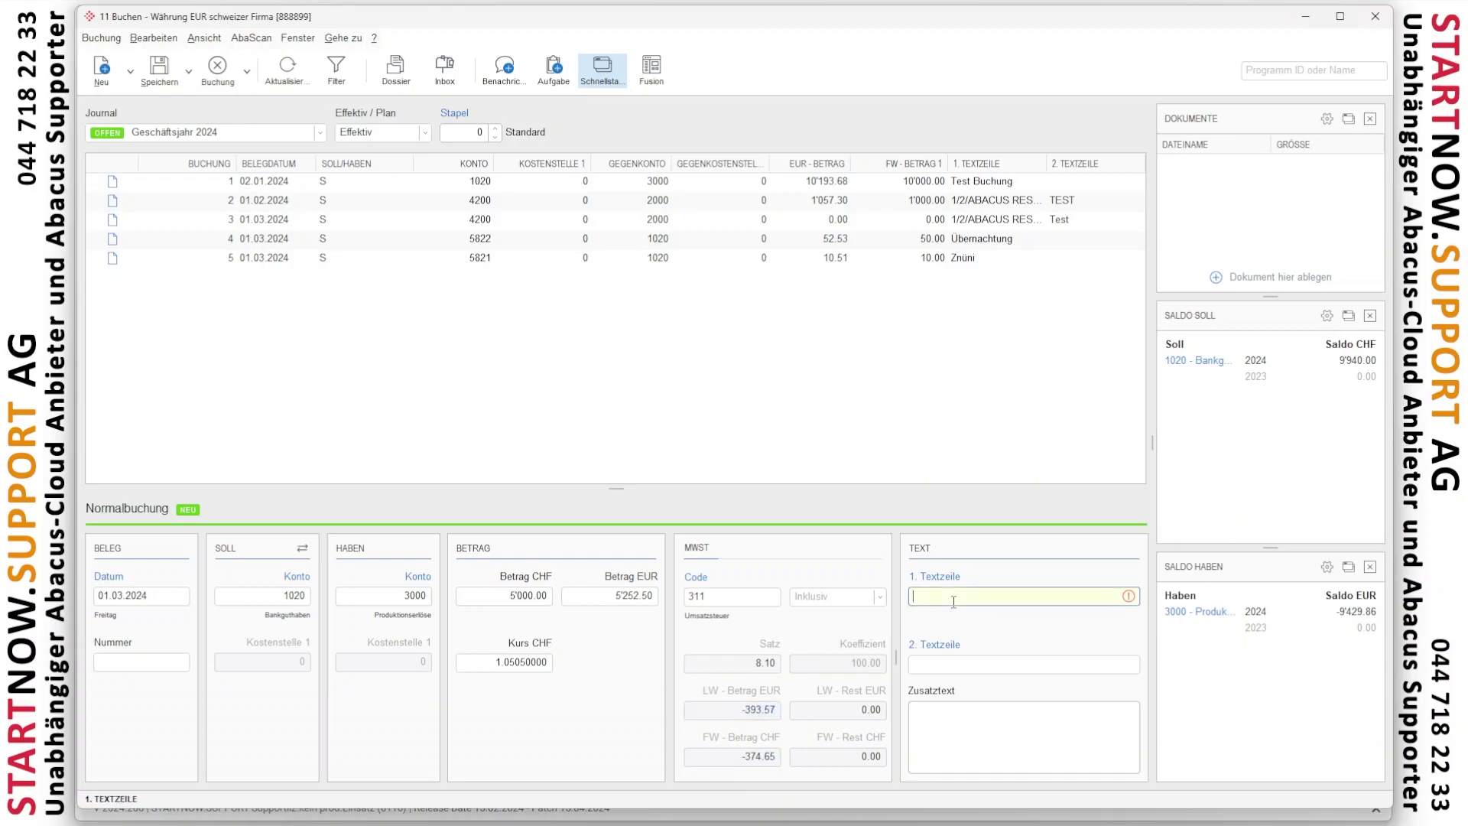
pyautogui.write('TEST')
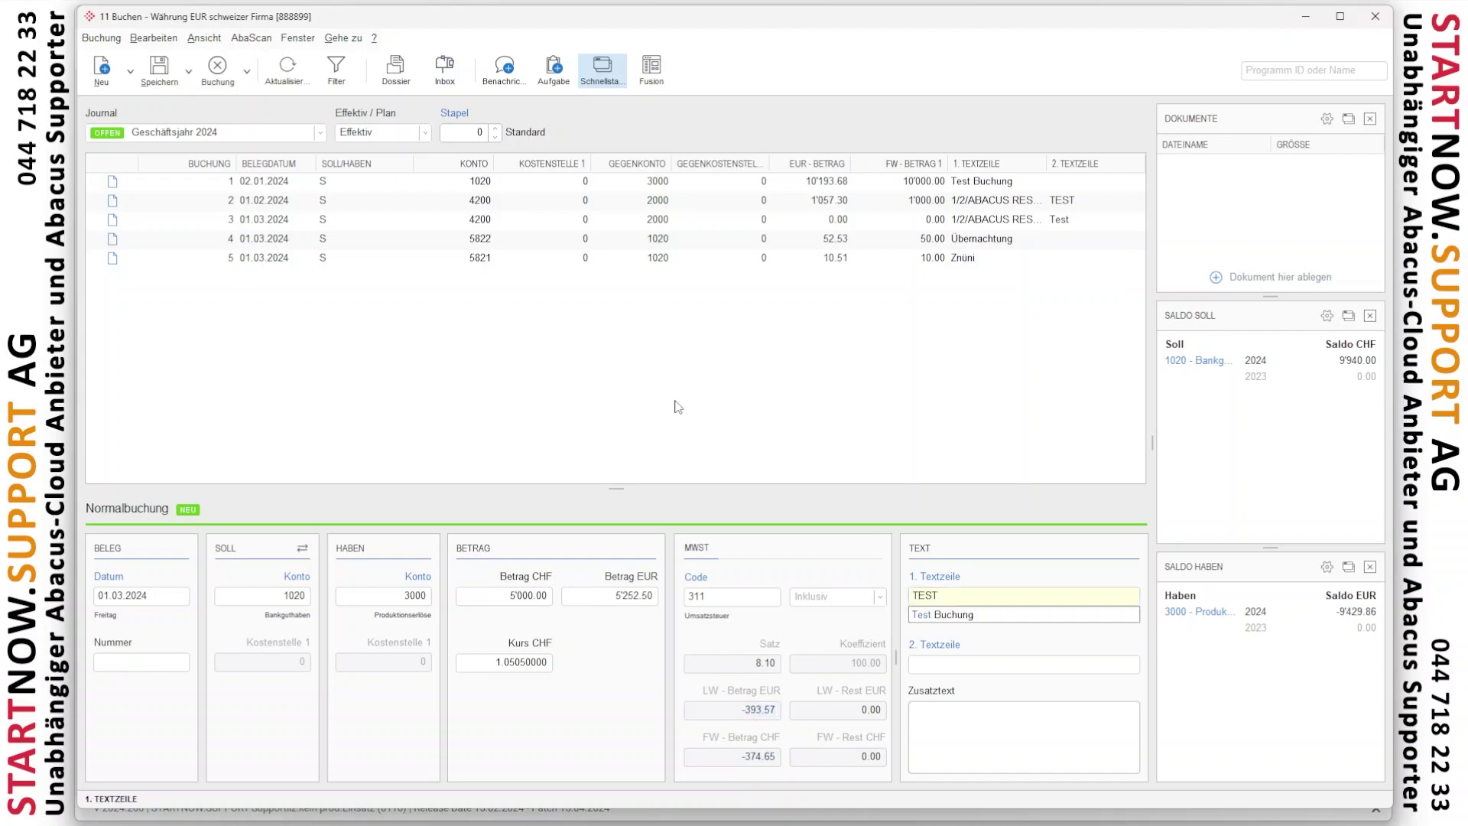
pyautogui.hotkey('ctrl', 's')
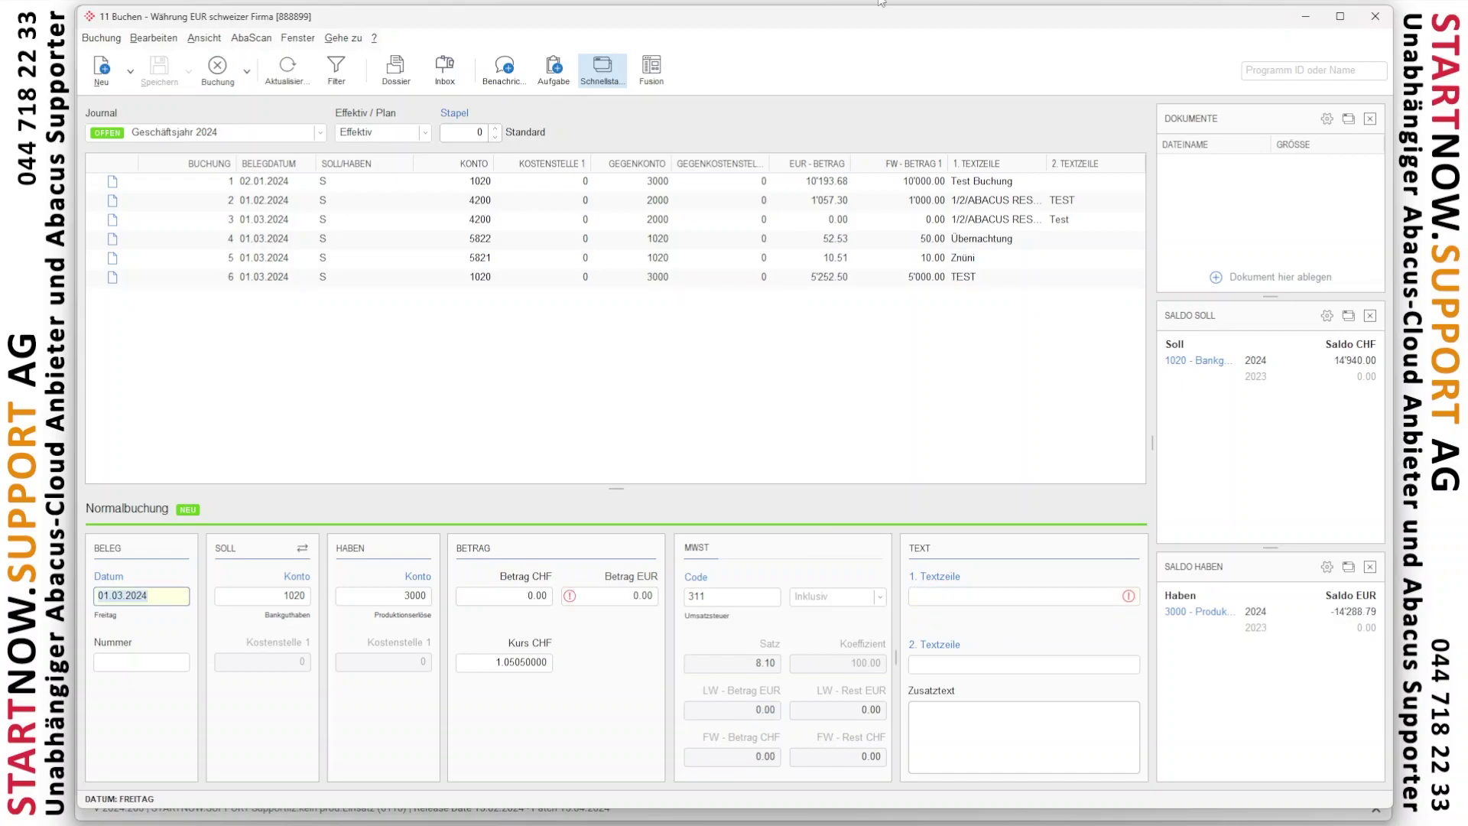
pyautogui.click(1375, 17)
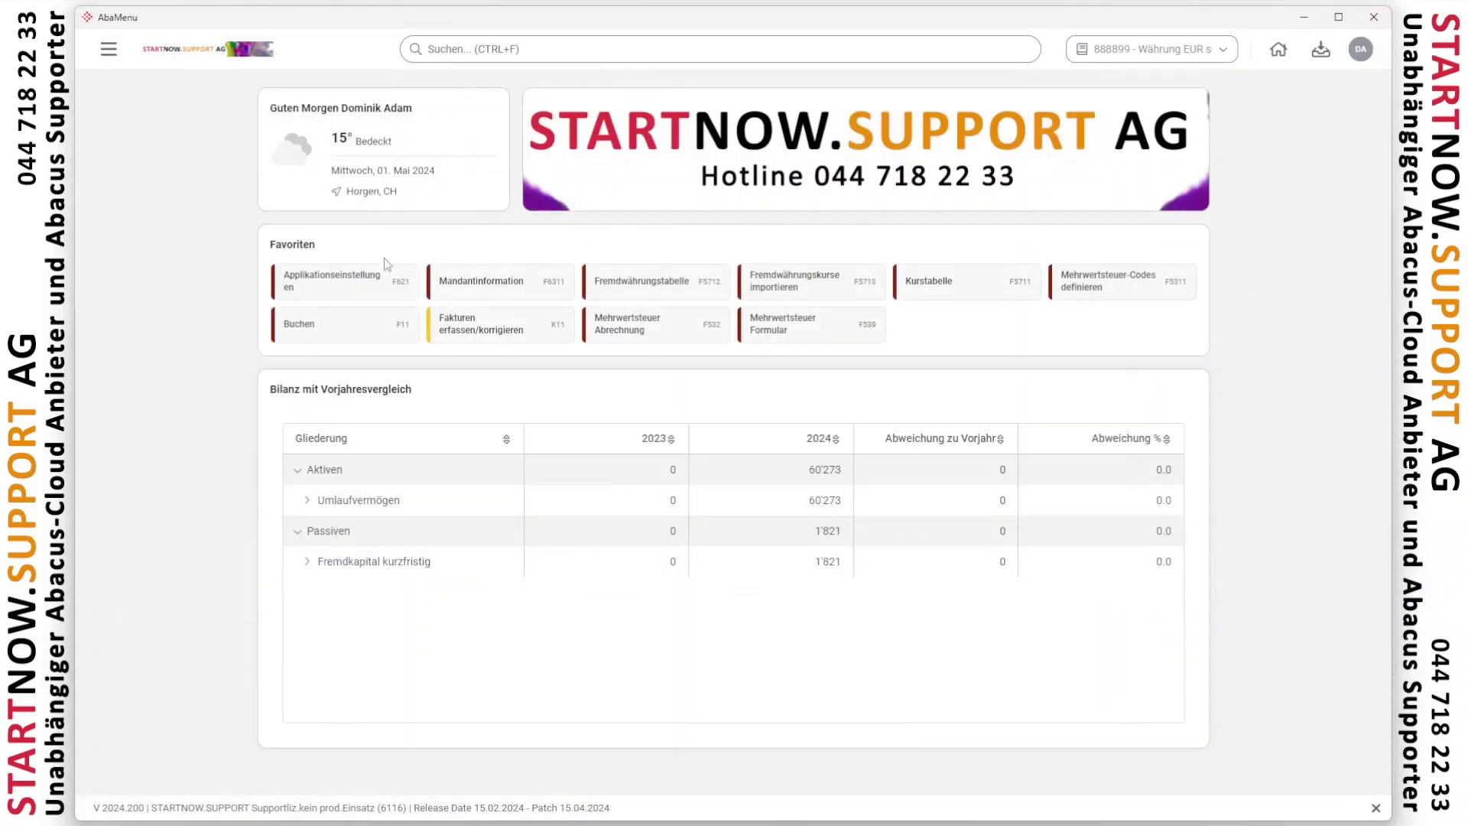
# Step: Open supplier invoice entry and start a new invoice for the supplier ABACUS RESEARCH with document type F
pyautogui.click(476, 333)
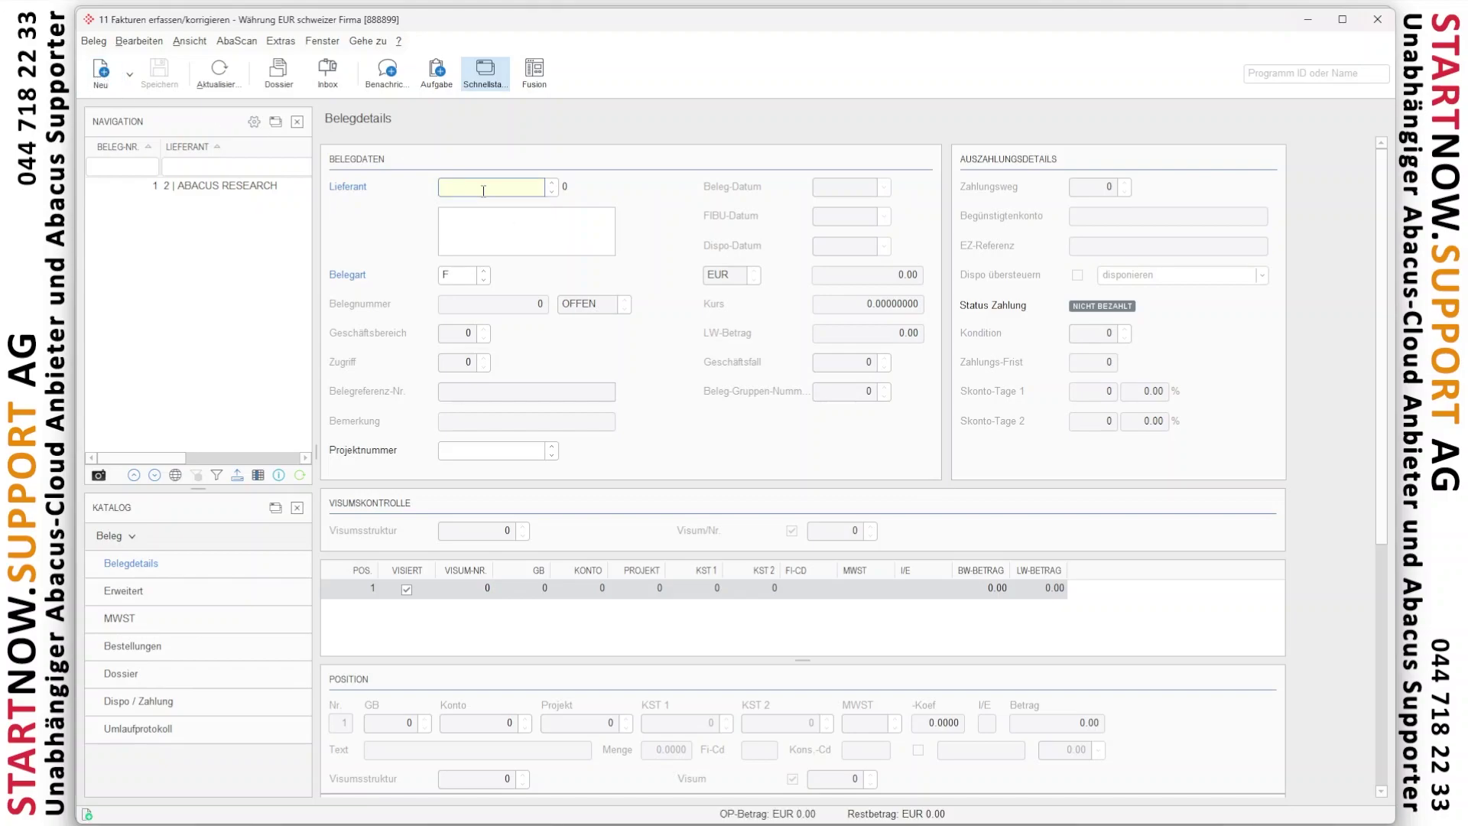
pyautogui.write('ABA')
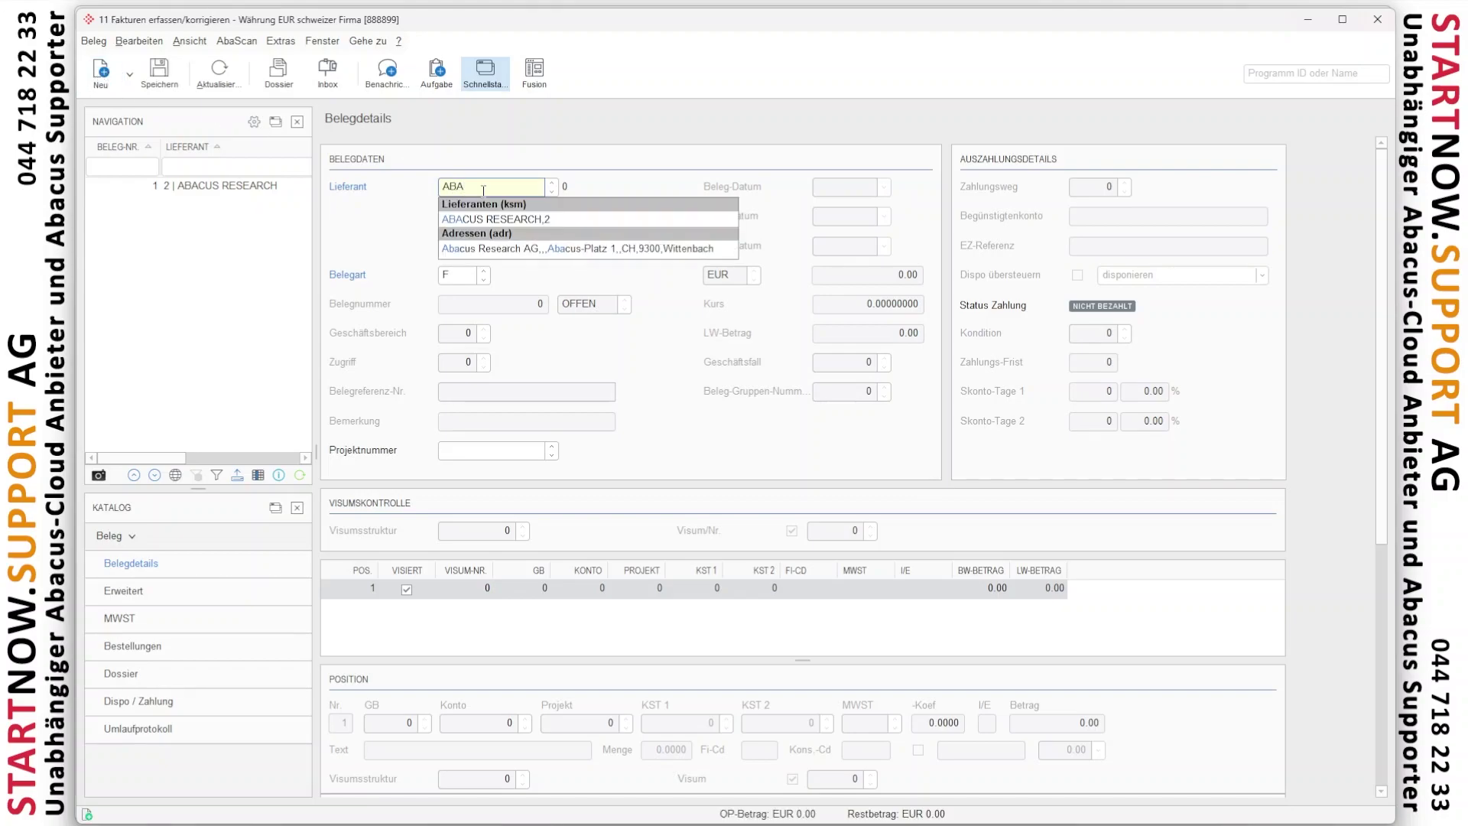
pyautogui.press('Down')
pyautogui.press('Return')
pyautogui.press('Return')
pyautogui.press('Return')
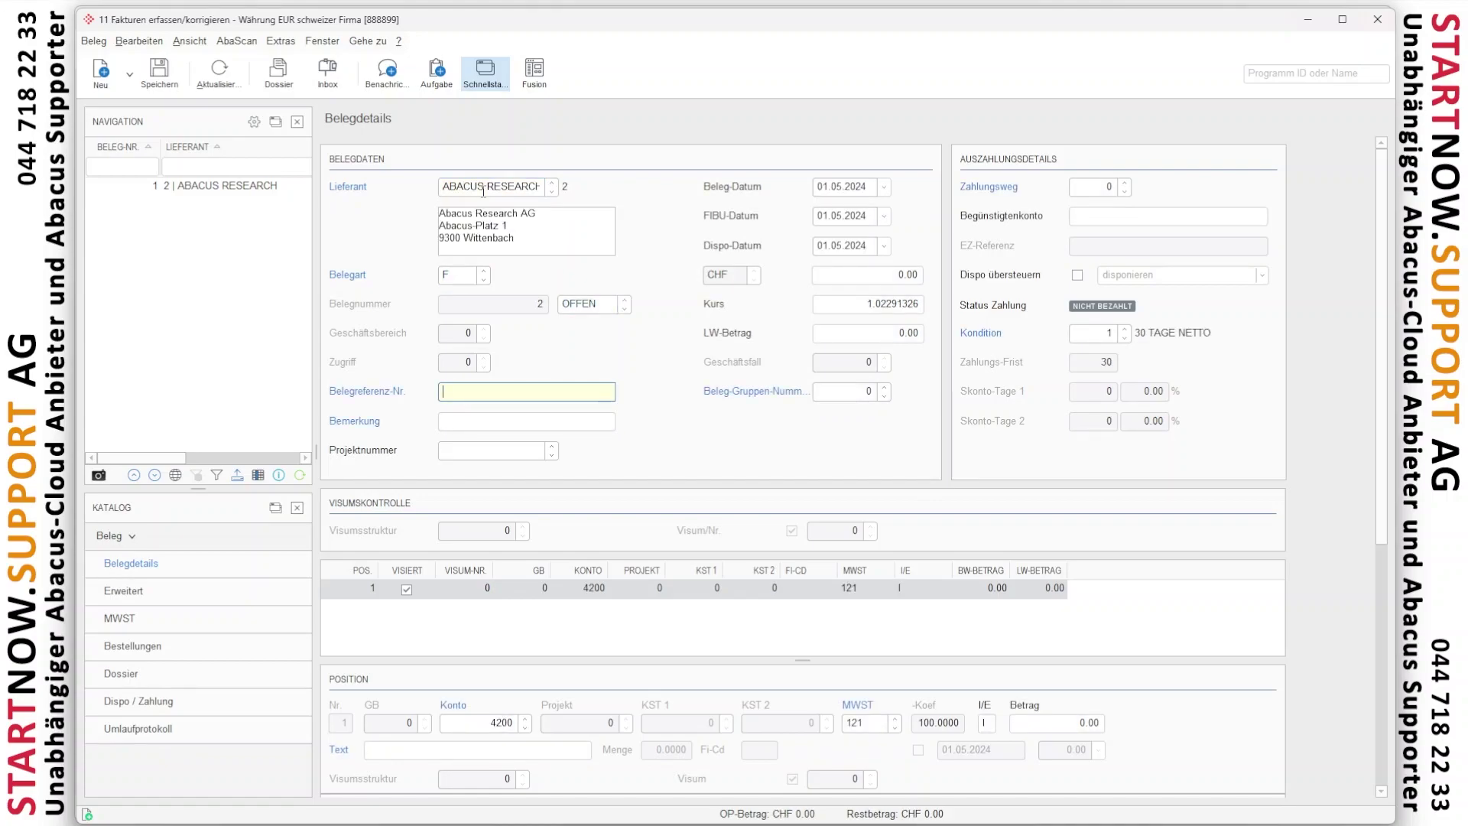
# Step: Set the invoice's document reference number to 1234 and its remark to TEST
pyautogui.write('1234')
pyautogui.press('Return')
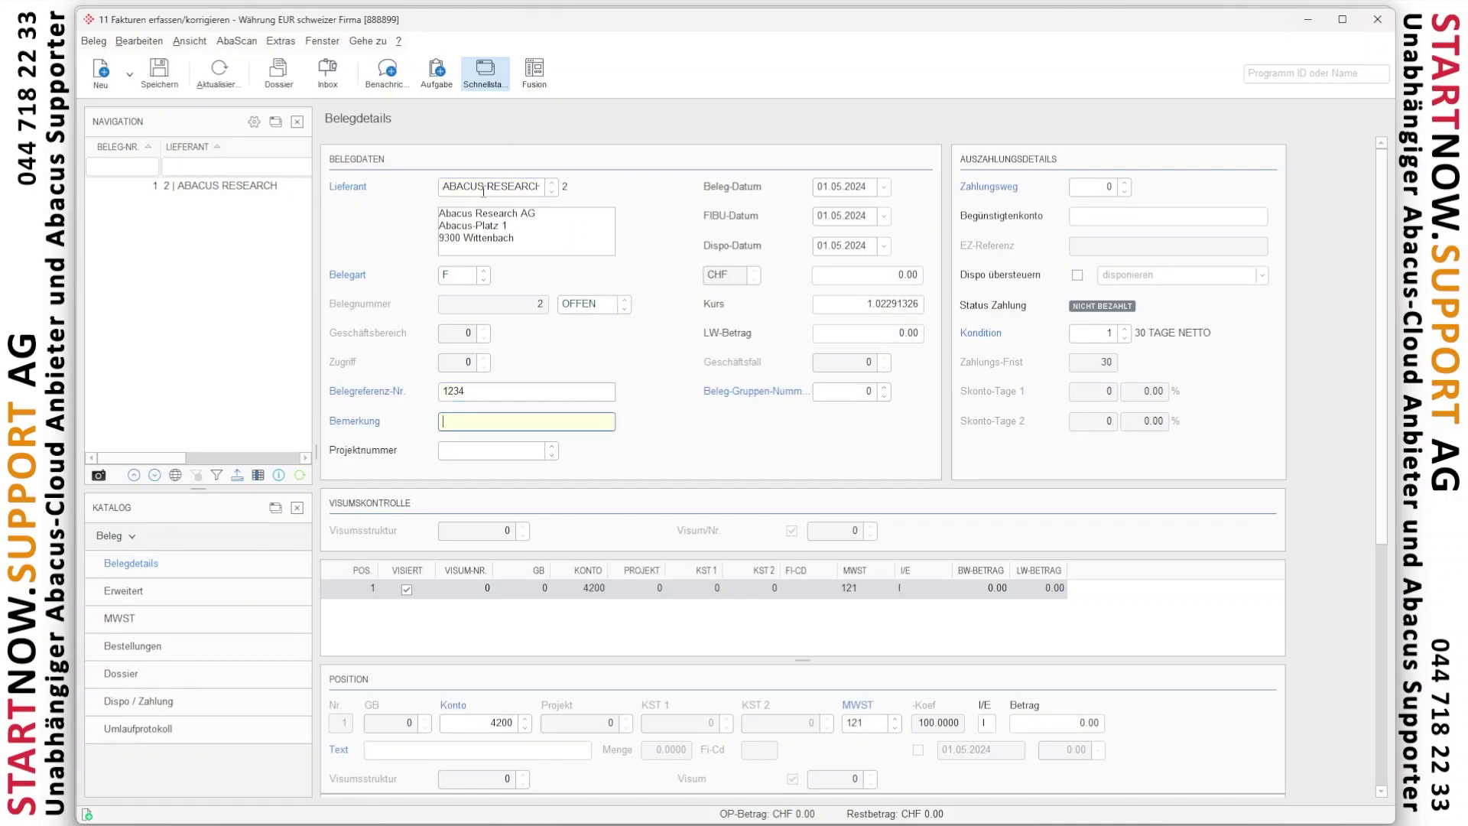
pyautogui.press('Return')
pyautogui.press('Return')
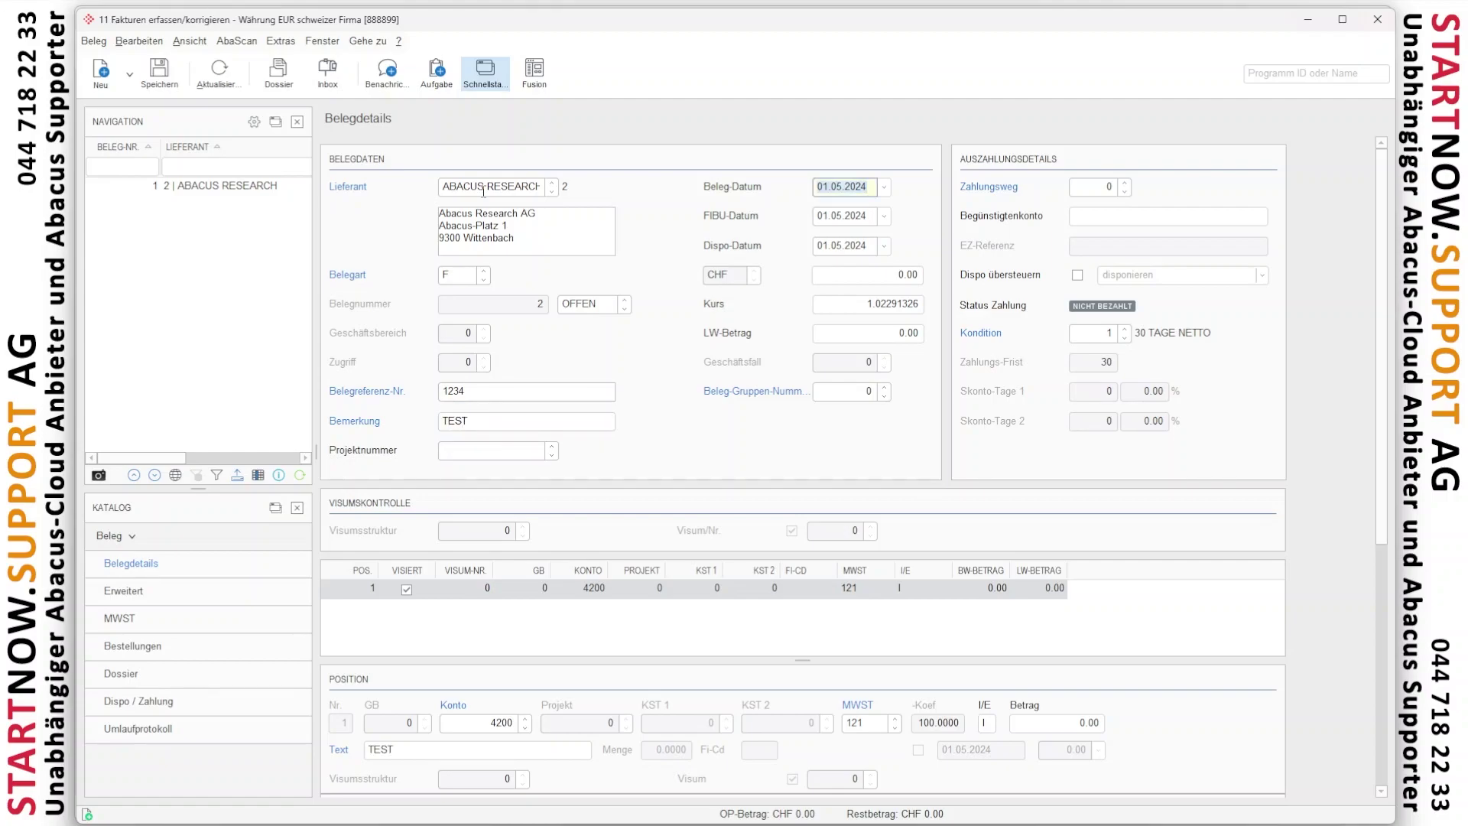
# Step: Set the invoice's document date to 23.03.2024 and its amount to 500 CHF
pyautogui.write('02')
pyautogui.press('Return')
pyautogui.press('Return')
pyautogui.press('Return')
pyautogui.write('500')
pyautogui.press('Return')
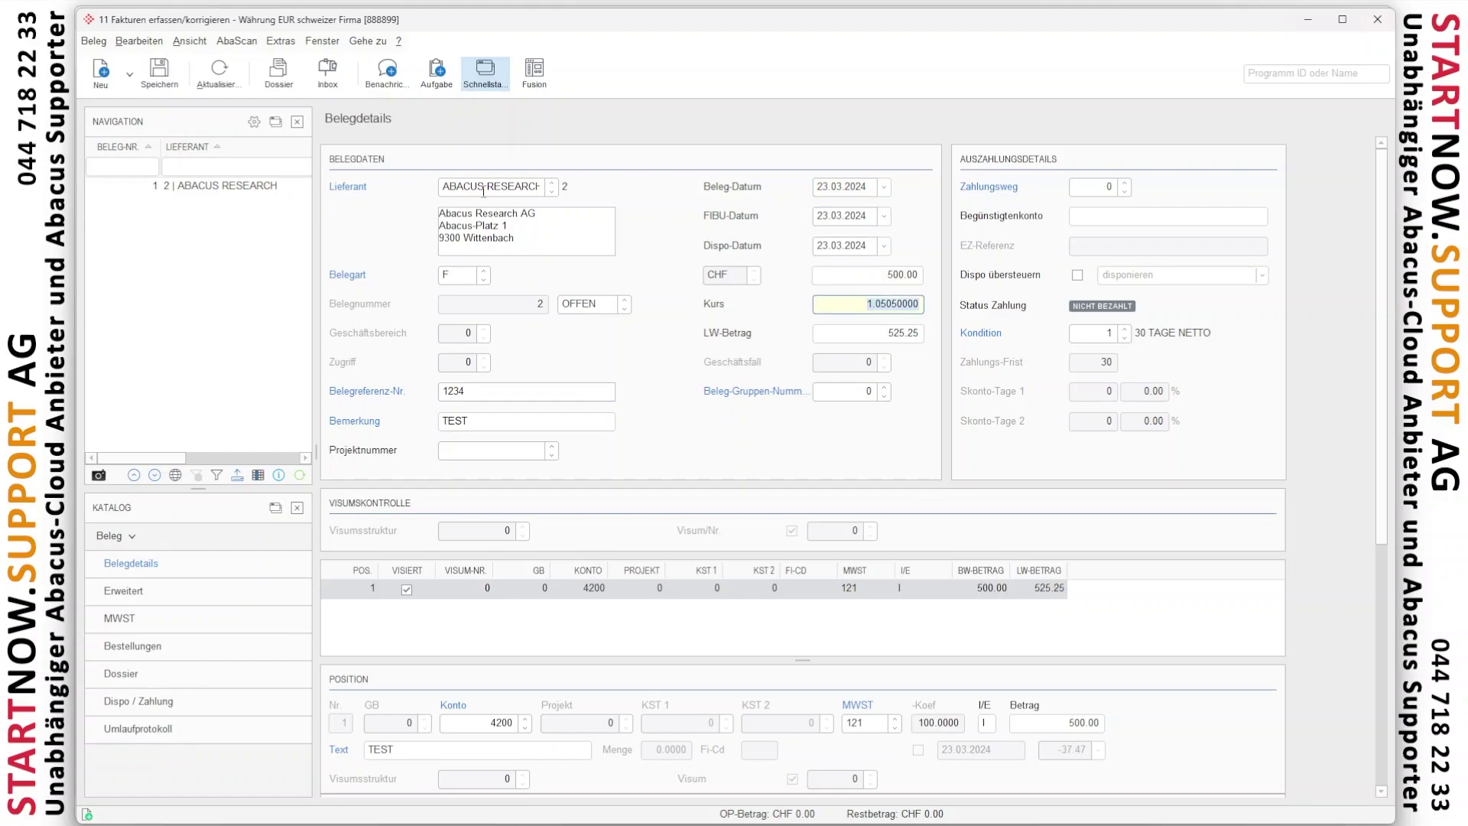
# Step: Accept the exchange rate, assign payment method 1 to the invoice, save it and close supplier invoice entry
pyautogui.press('Return')
pyautogui.press('Return')
pyautogui.press('Return')
pyautogui.write('1')
pyautogui.press('Return')
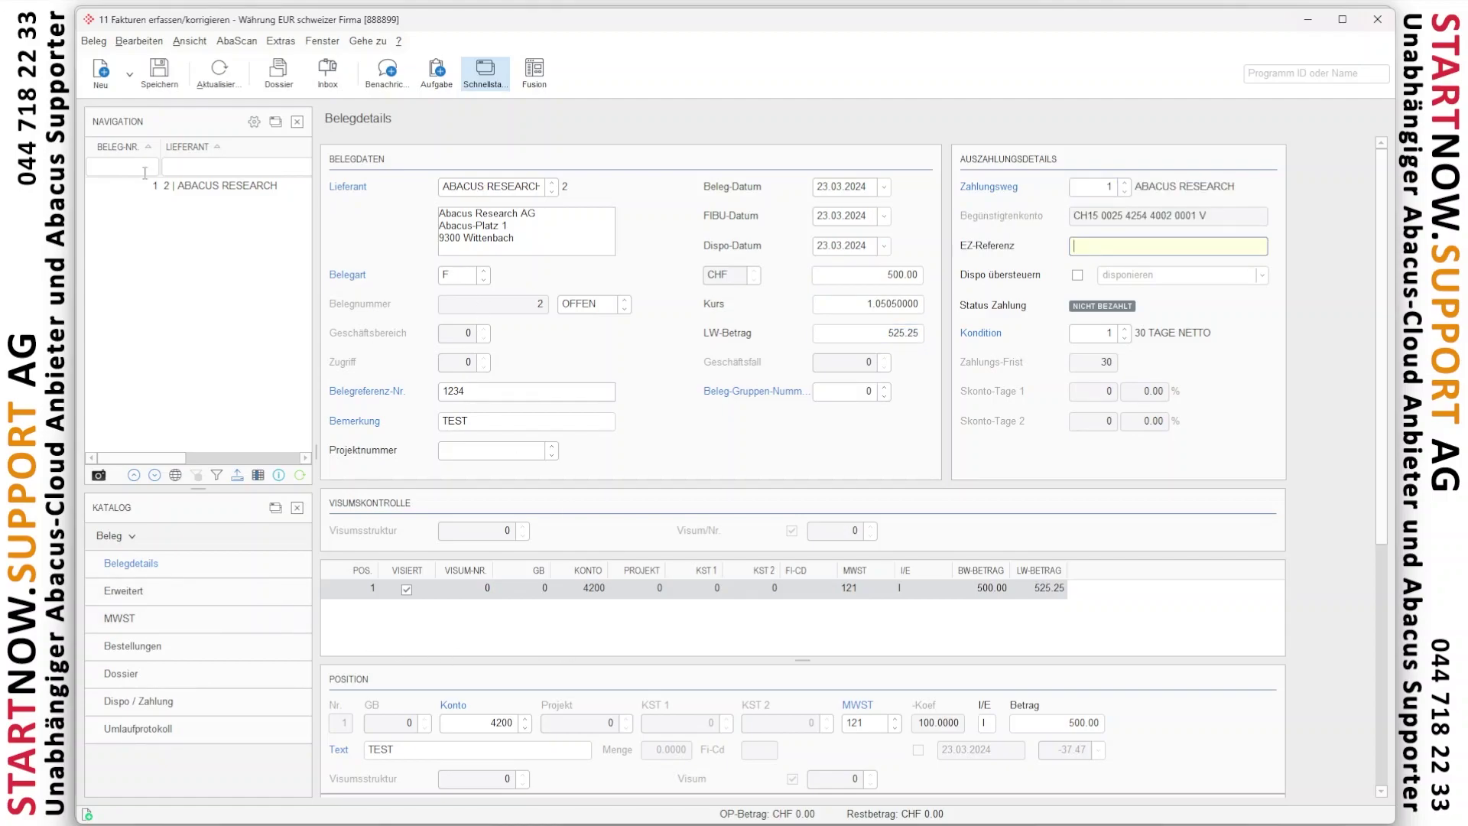
pyautogui.click(167, 80)
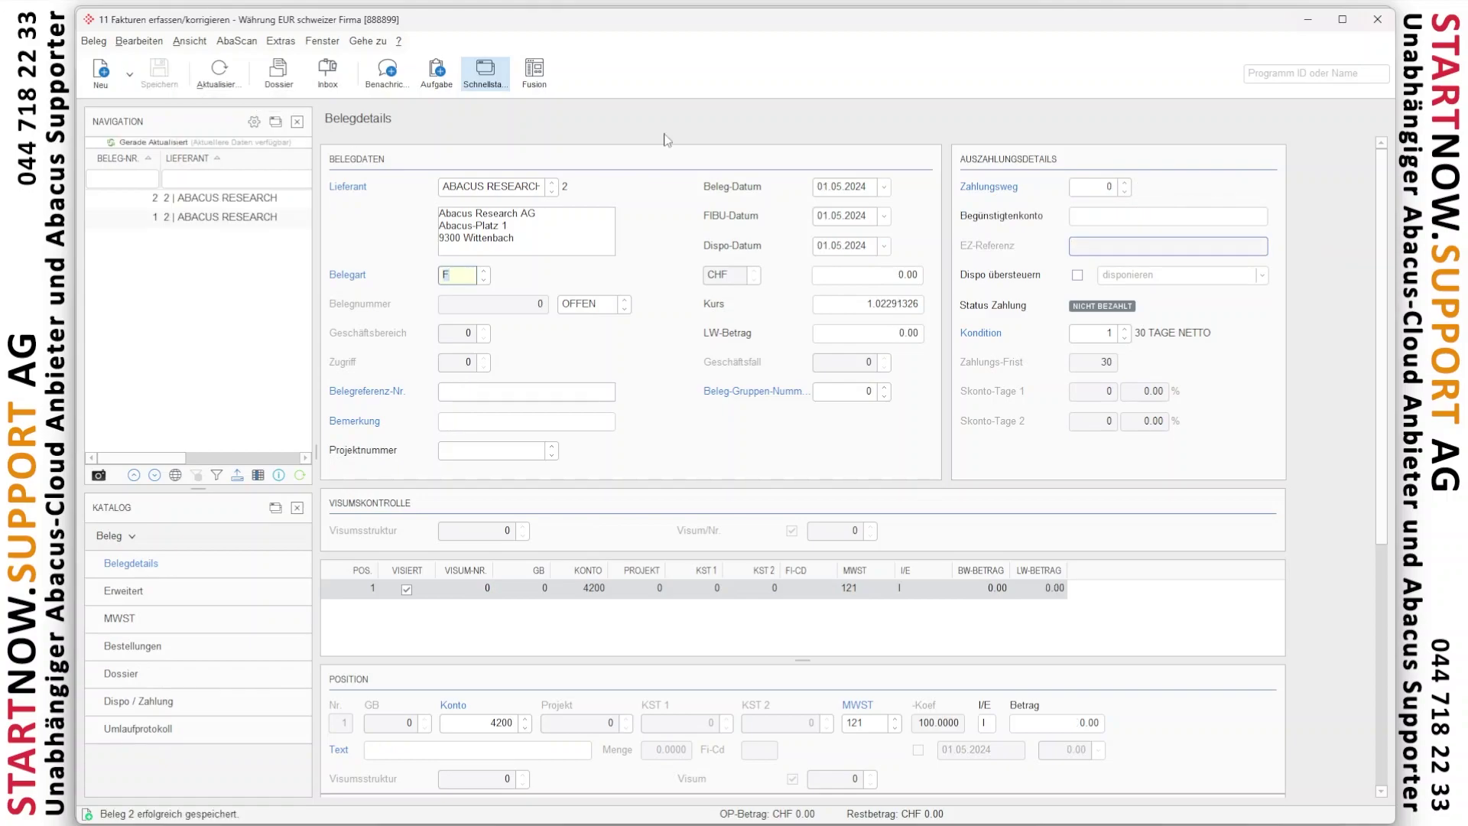
pyautogui.click(1377, 19)
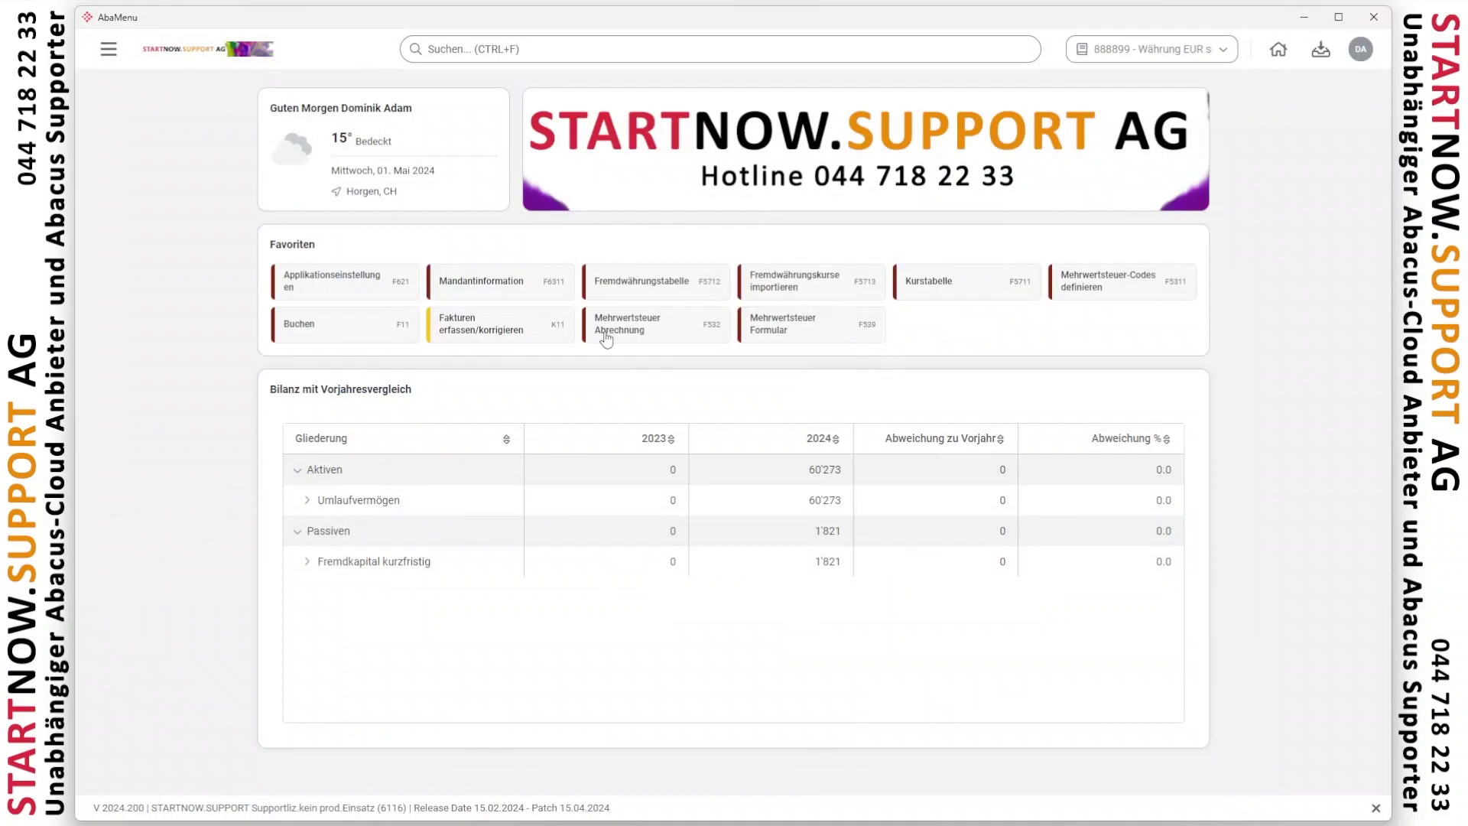
# Step: Preview the provisional VAT settlement for 01.01.2024 - 31.03.2024 and review its supplier invoices and financial accounting entries up to page 3
pyautogui.click(644, 332)
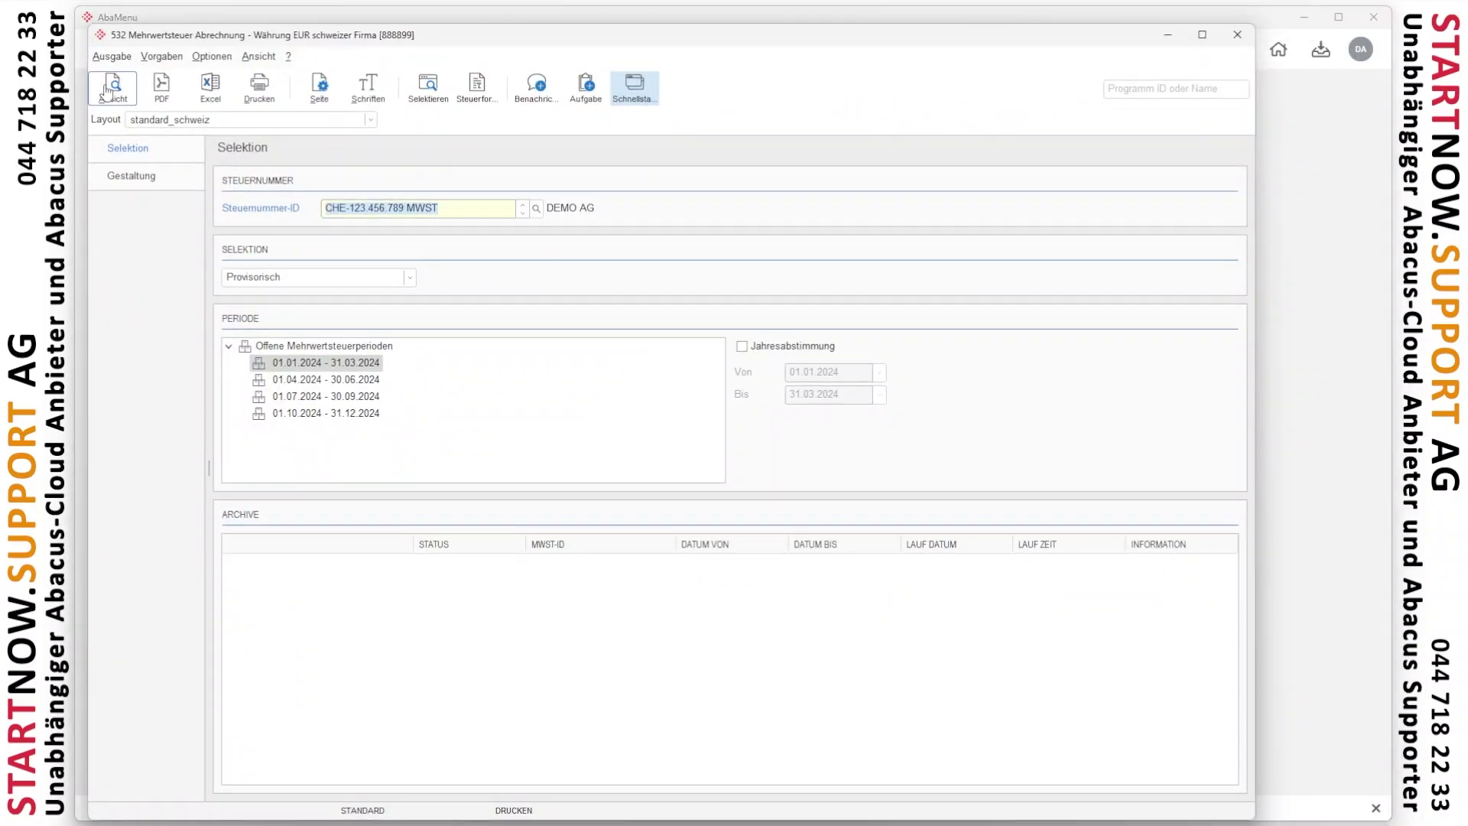
pyautogui.click(110, 88)
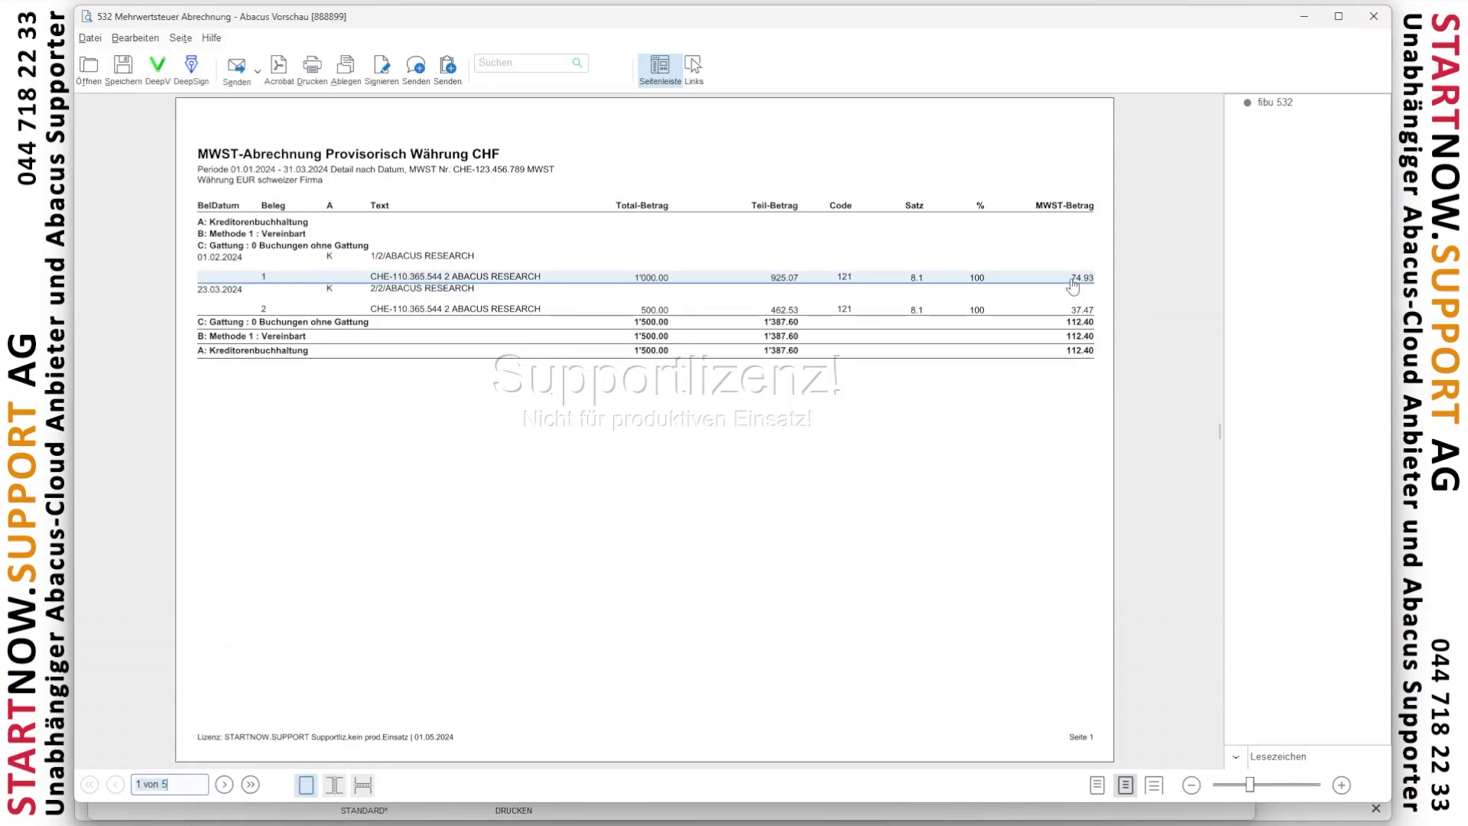
pyautogui.scroll(-1, 1072, 285)
pyautogui.scroll(1, 1073, 285)
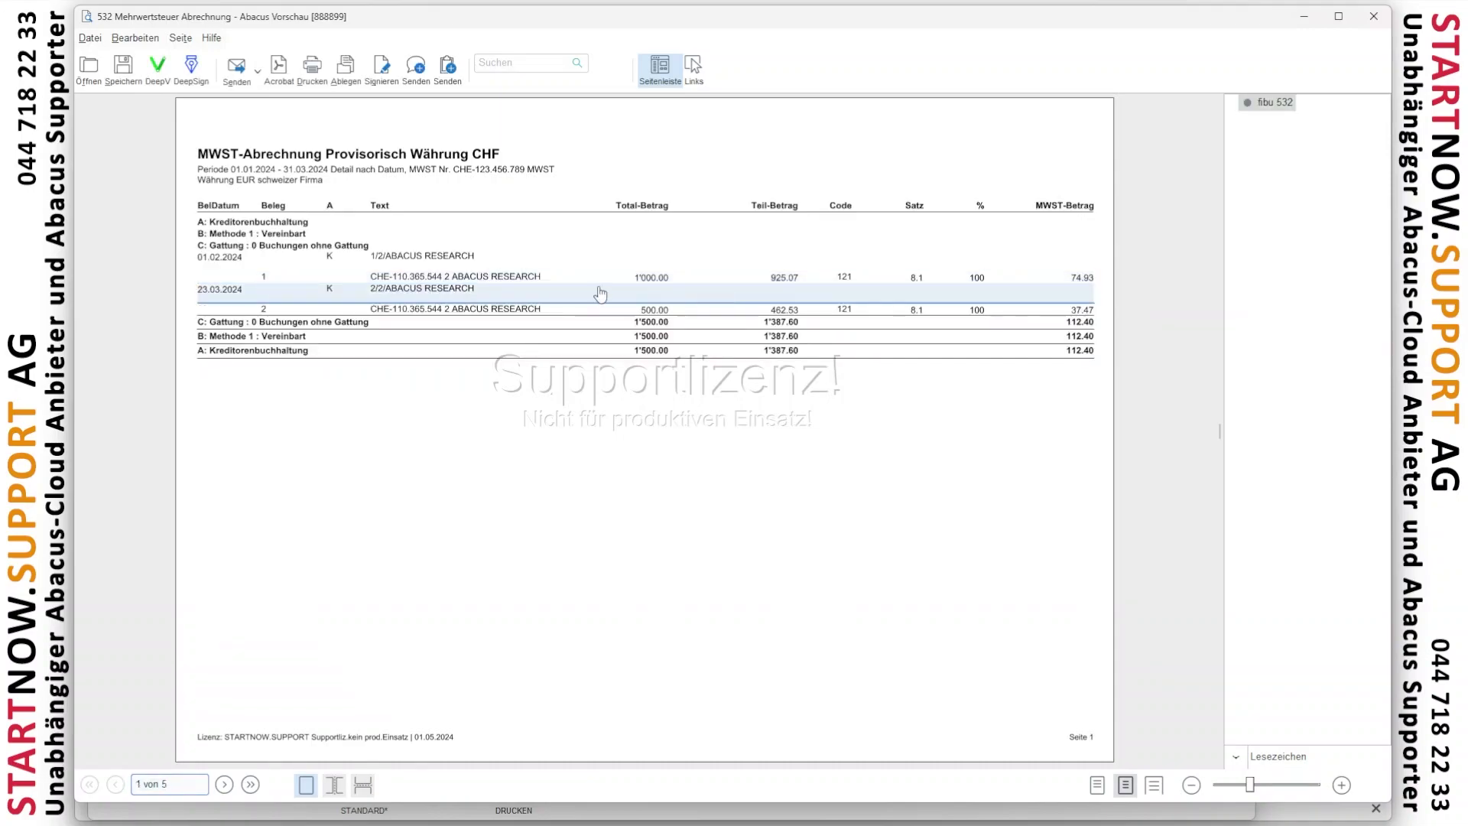
pyautogui.scroll(-1, 480, 305)
pyautogui.scroll(-1, 480, 306)
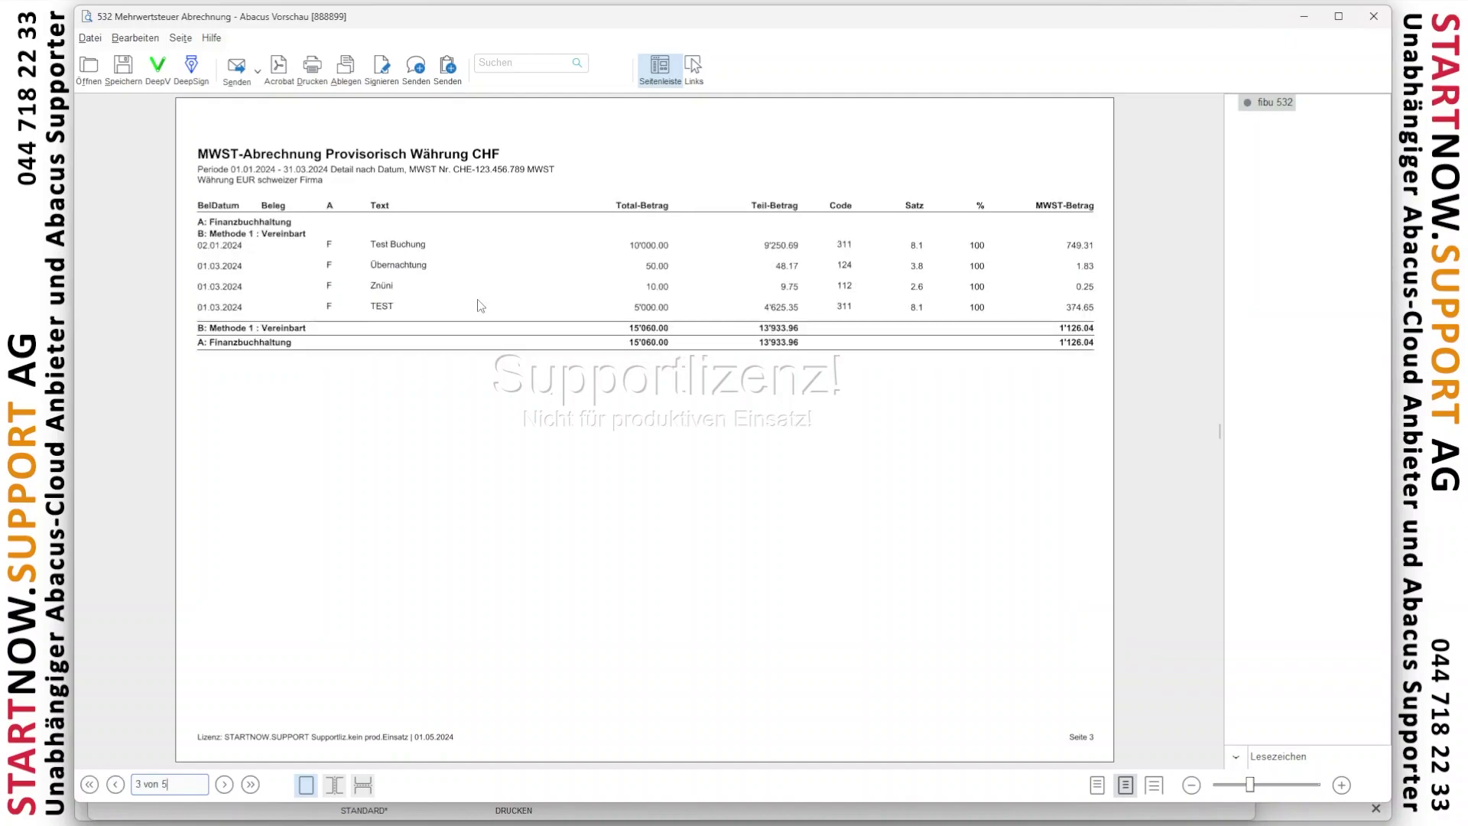
# Step: Check the CHF VAT amount in the source booking of the Znüni entry, then close the booking, report preview and VAT settlement
pyautogui.click(387, 289)
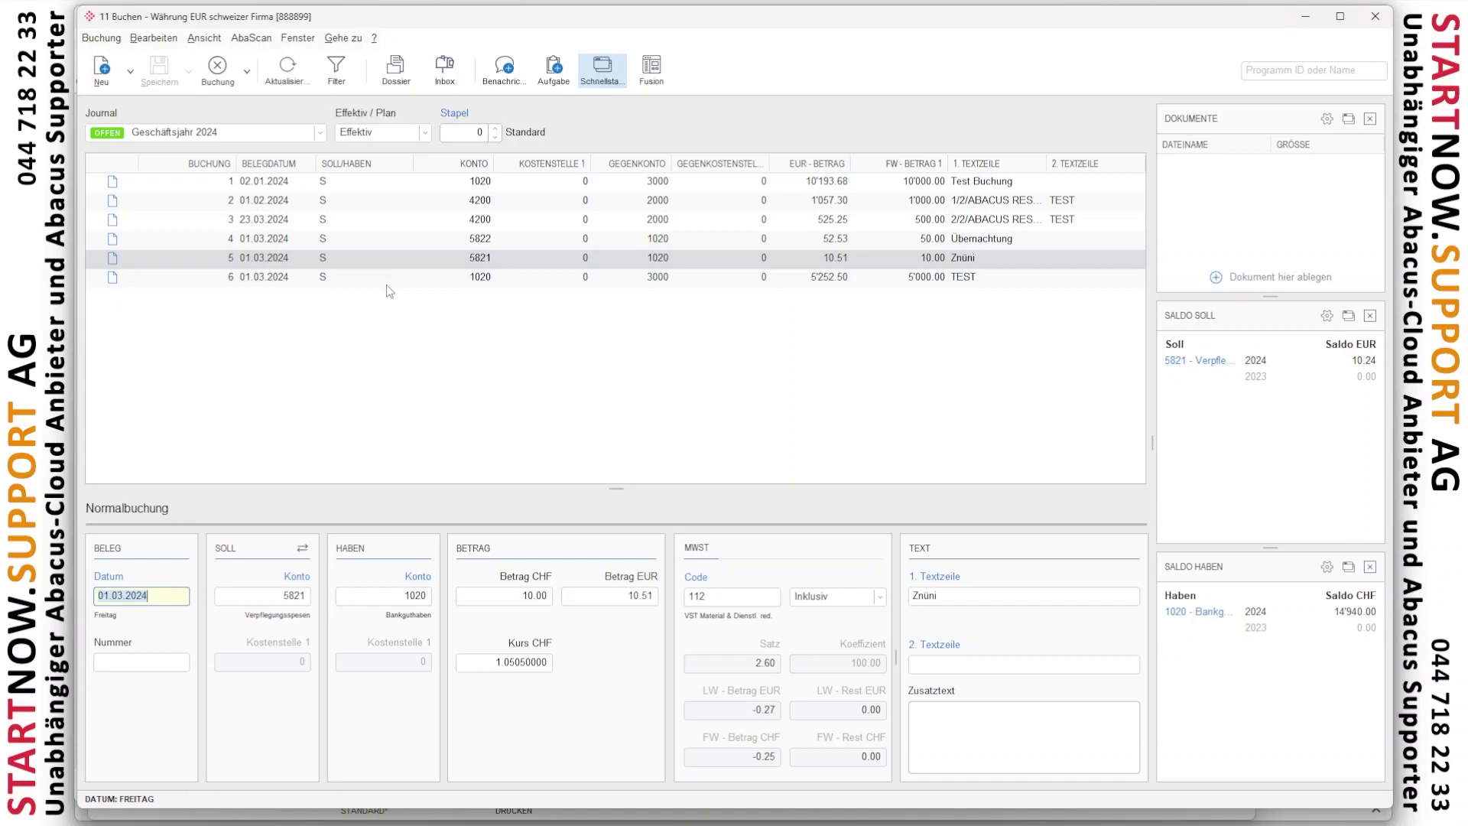
pyautogui.click(741, 755)
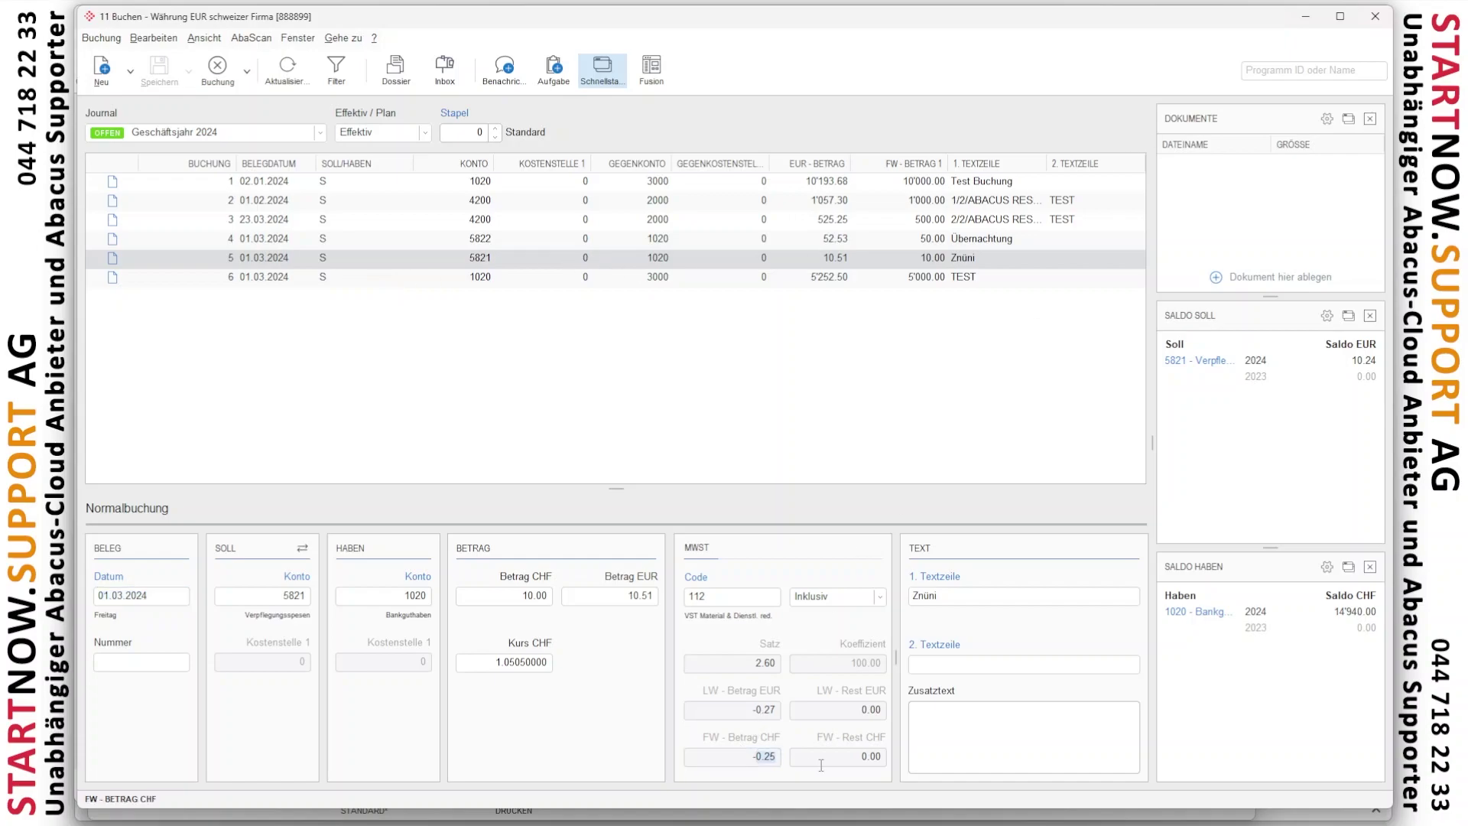
pyautogui.click(1374, 16)
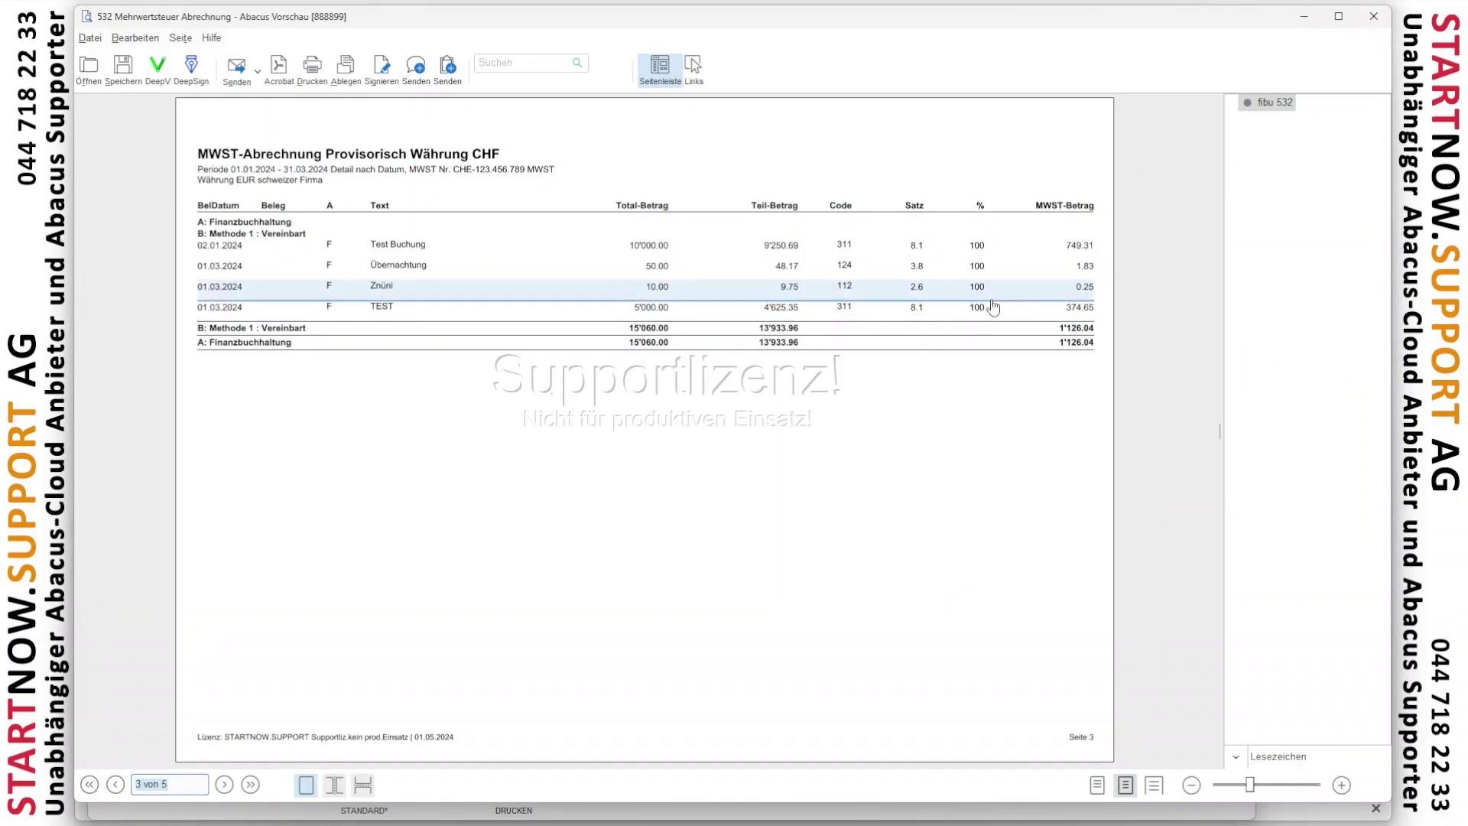
pyautogui.click(1374, 16)
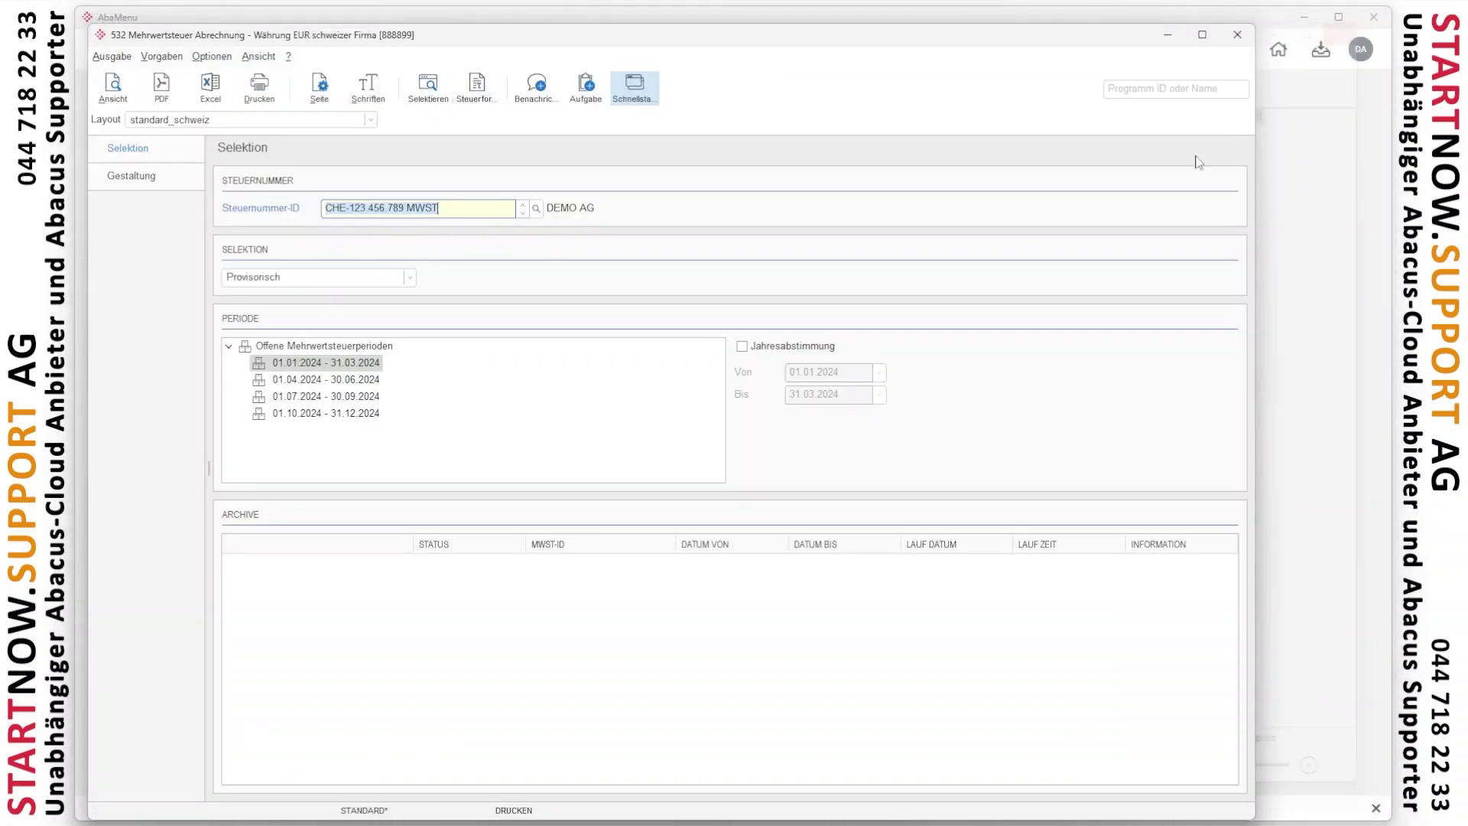
pyautogui.click(1250, 37)
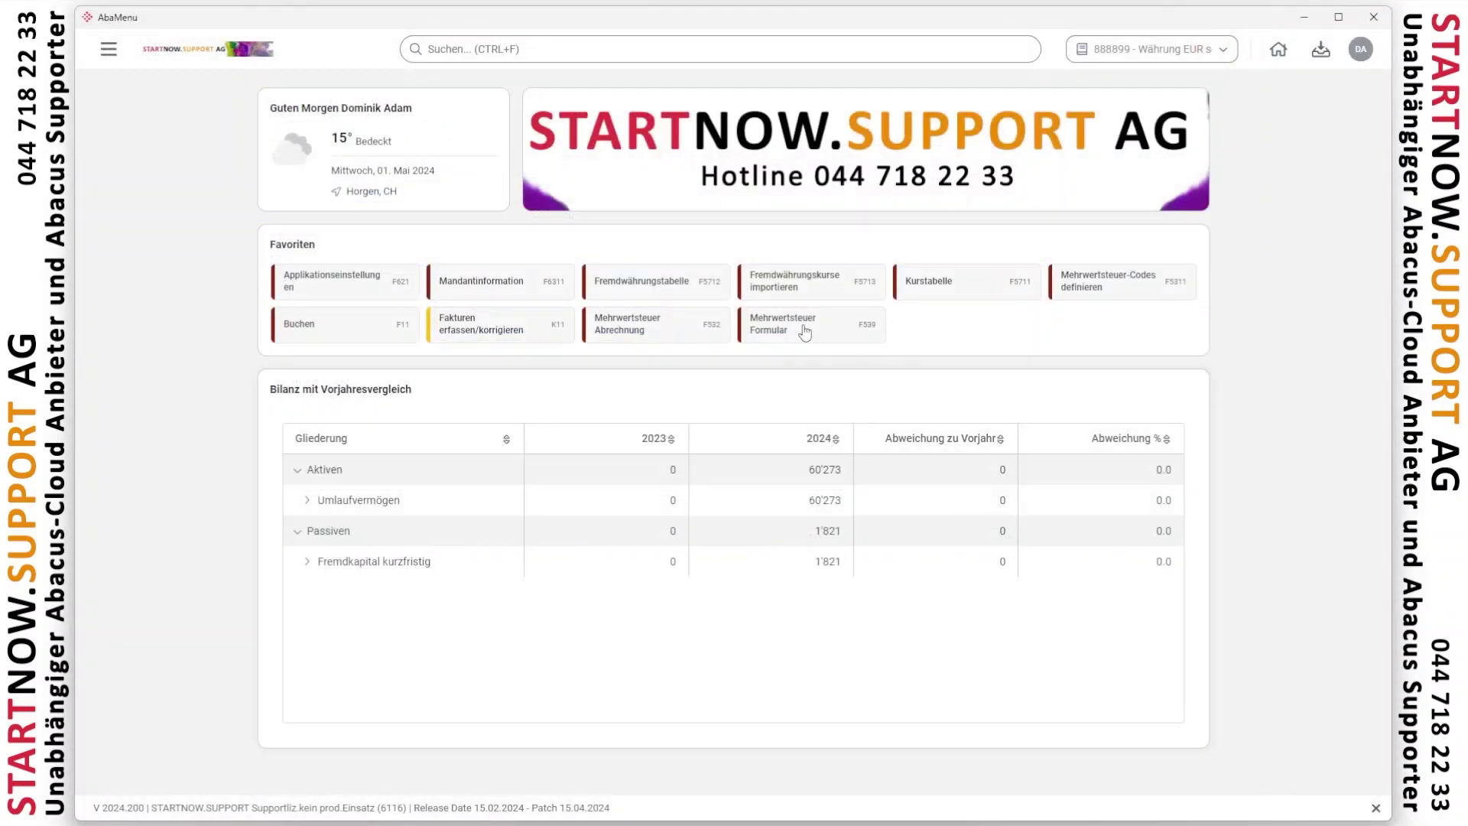
# Step: Preview the VAT form, examine its turnover and tax amounts in CHF, and close the preview and the form program
pyautogui.click(804, 326)
pyautogui.click(181, 83)
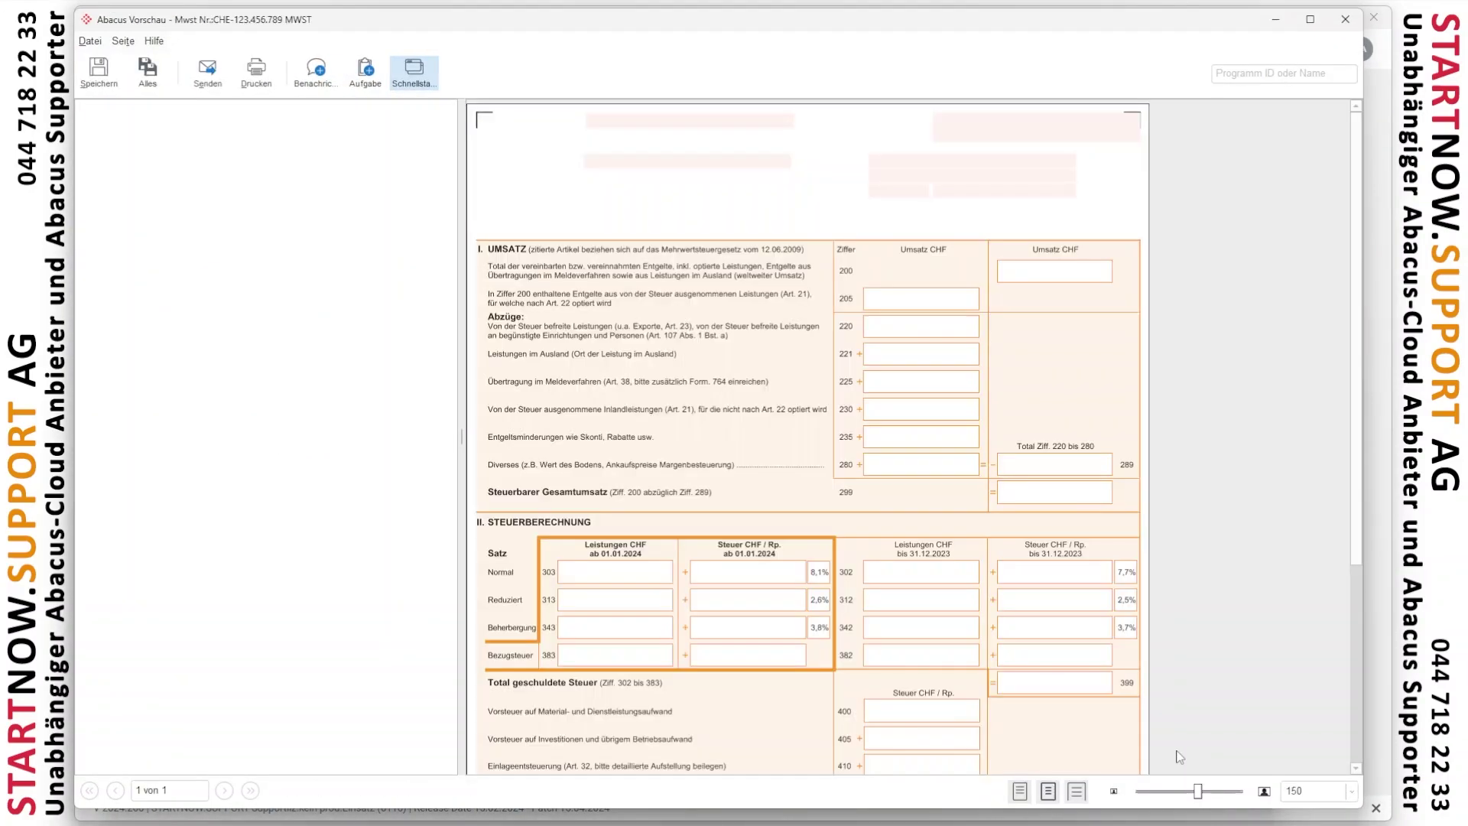
pyautogui.moveTo(1360, 403)
pyautogui.mouseDown()
pyautogui.moveTo(1373, 631)
pyautogui.moveTo(1391, 337)
pyautogui.mouseUp()
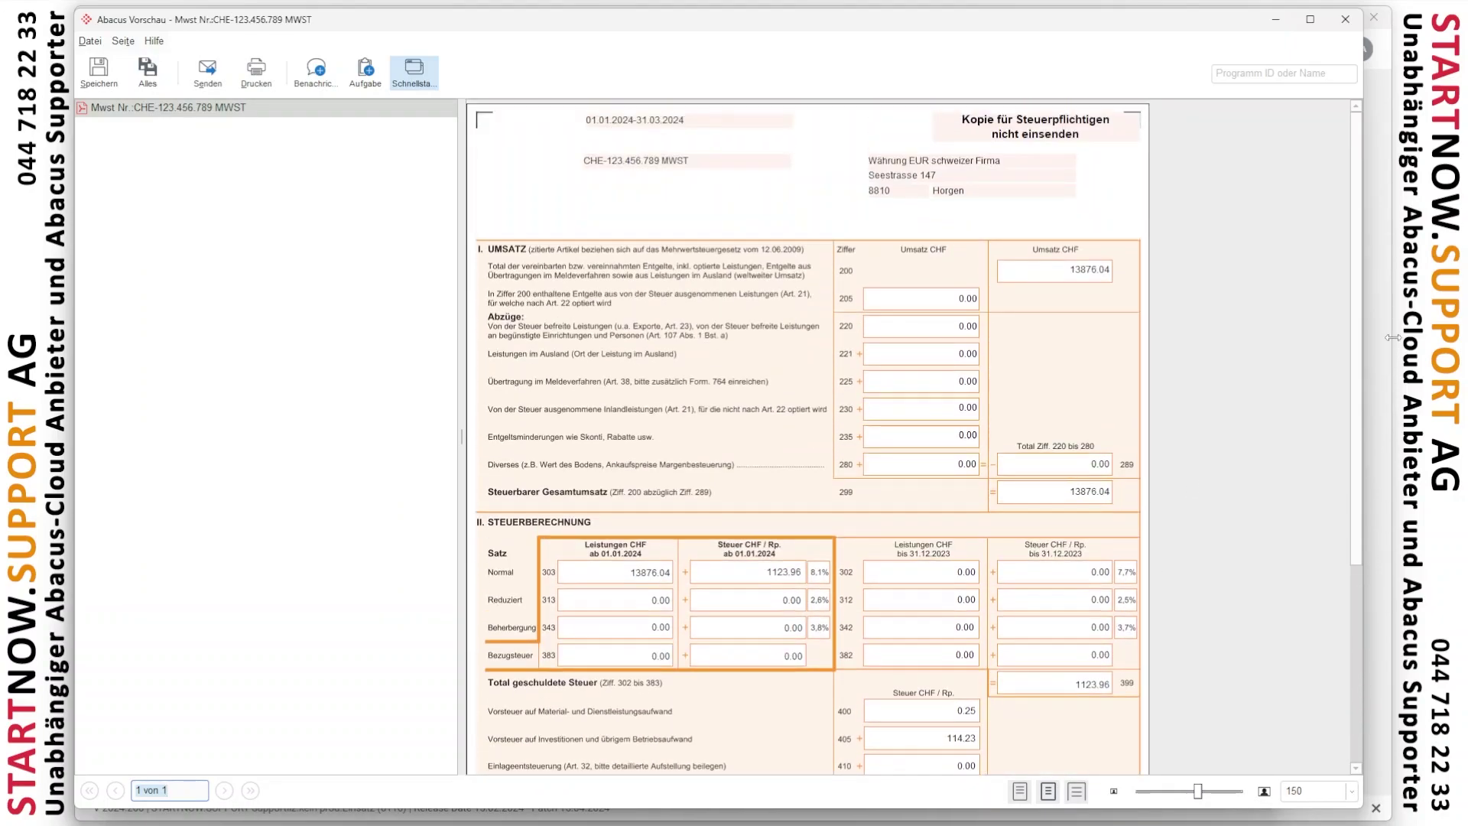
pyautogui.click(1345, 20)
pyautogui.click(1258, 33)
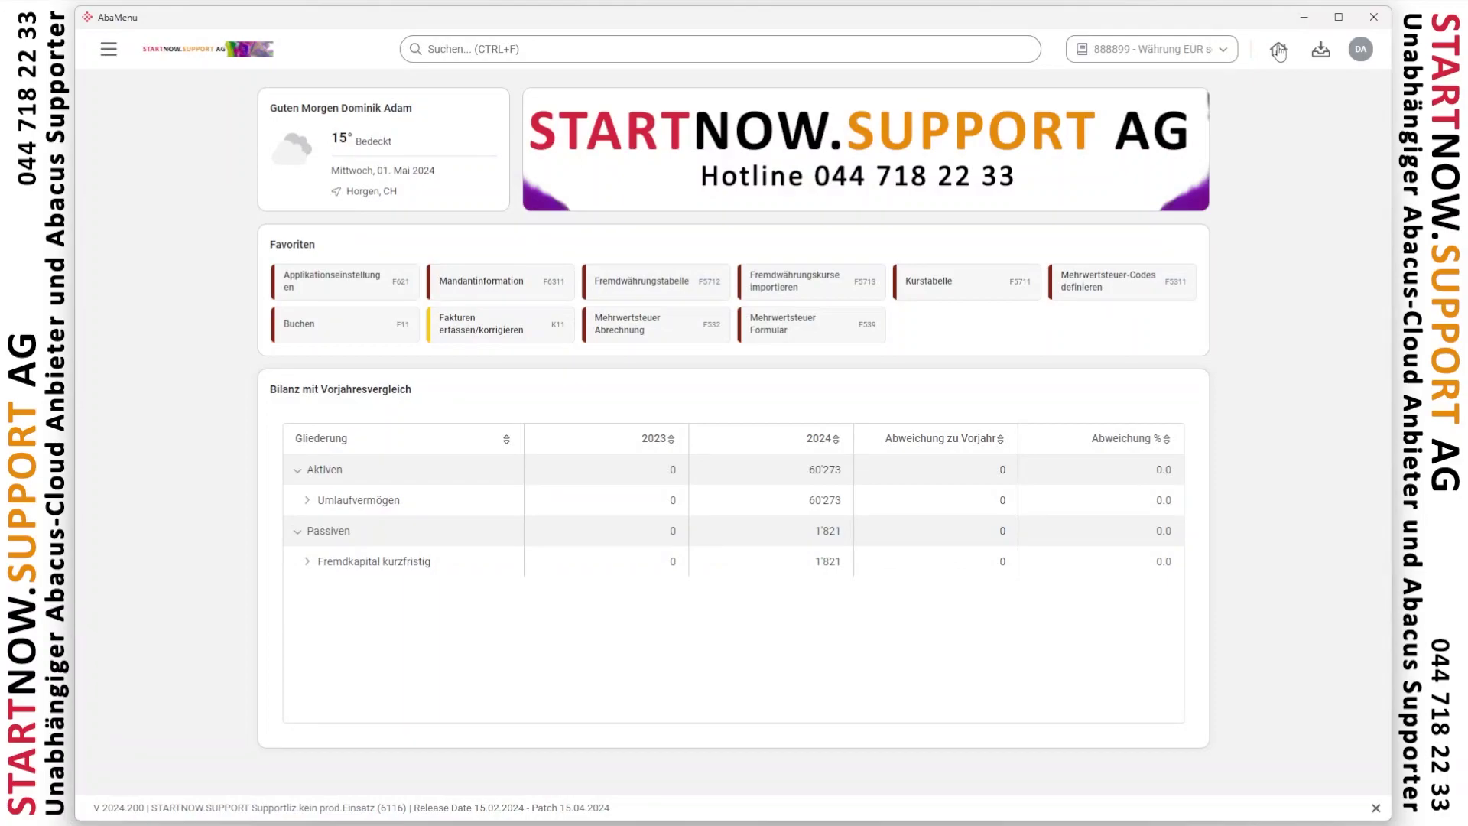
# Step: Refresh the home page, open the balance sheet dashboard, expand Umlaufvermögen and Flüssige Mittel to examine the accounts, and close the dashboard
pyautogui.click(1278, 50)
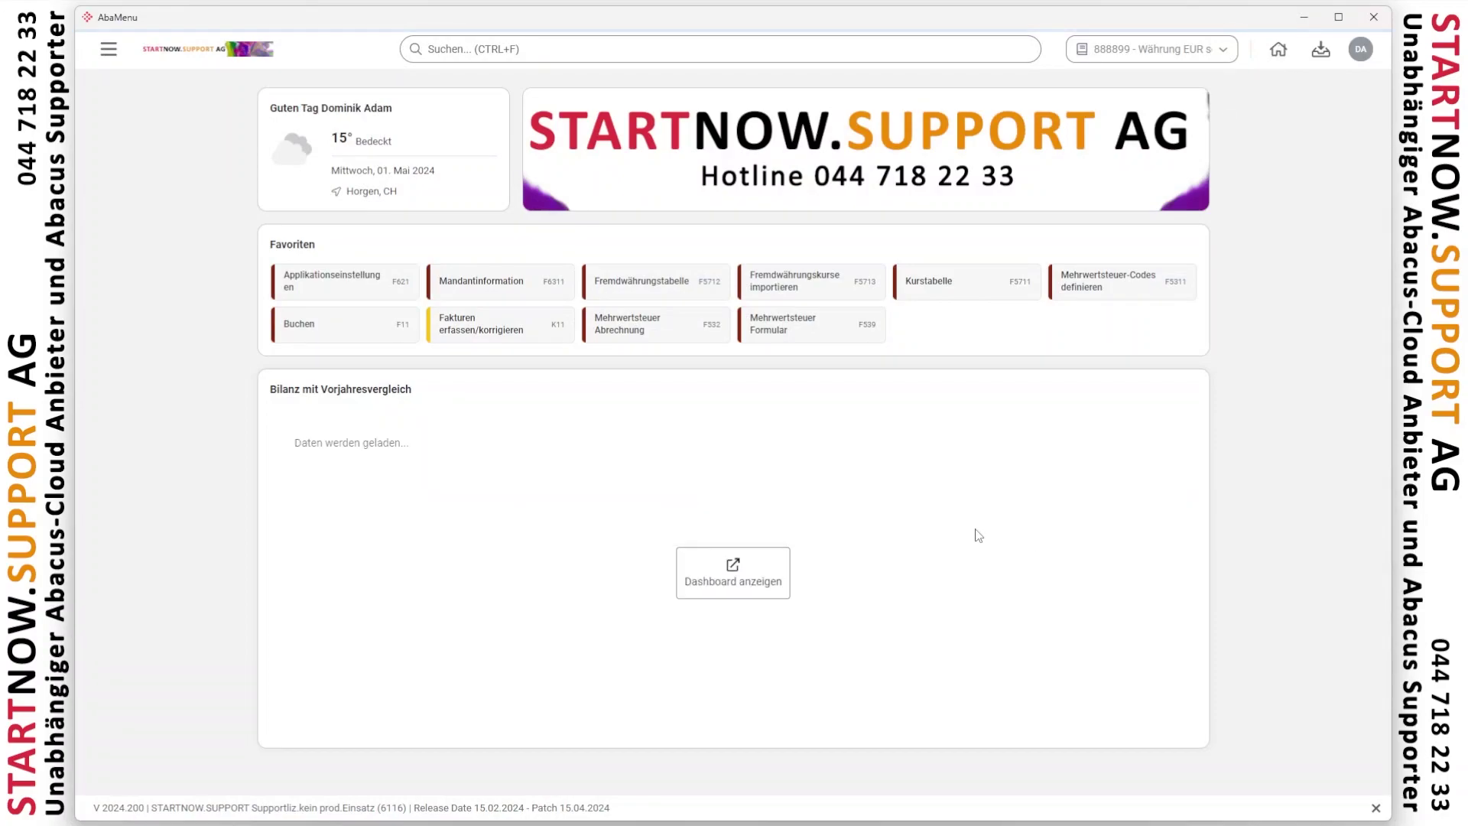
pyautogui.click(735, 577)
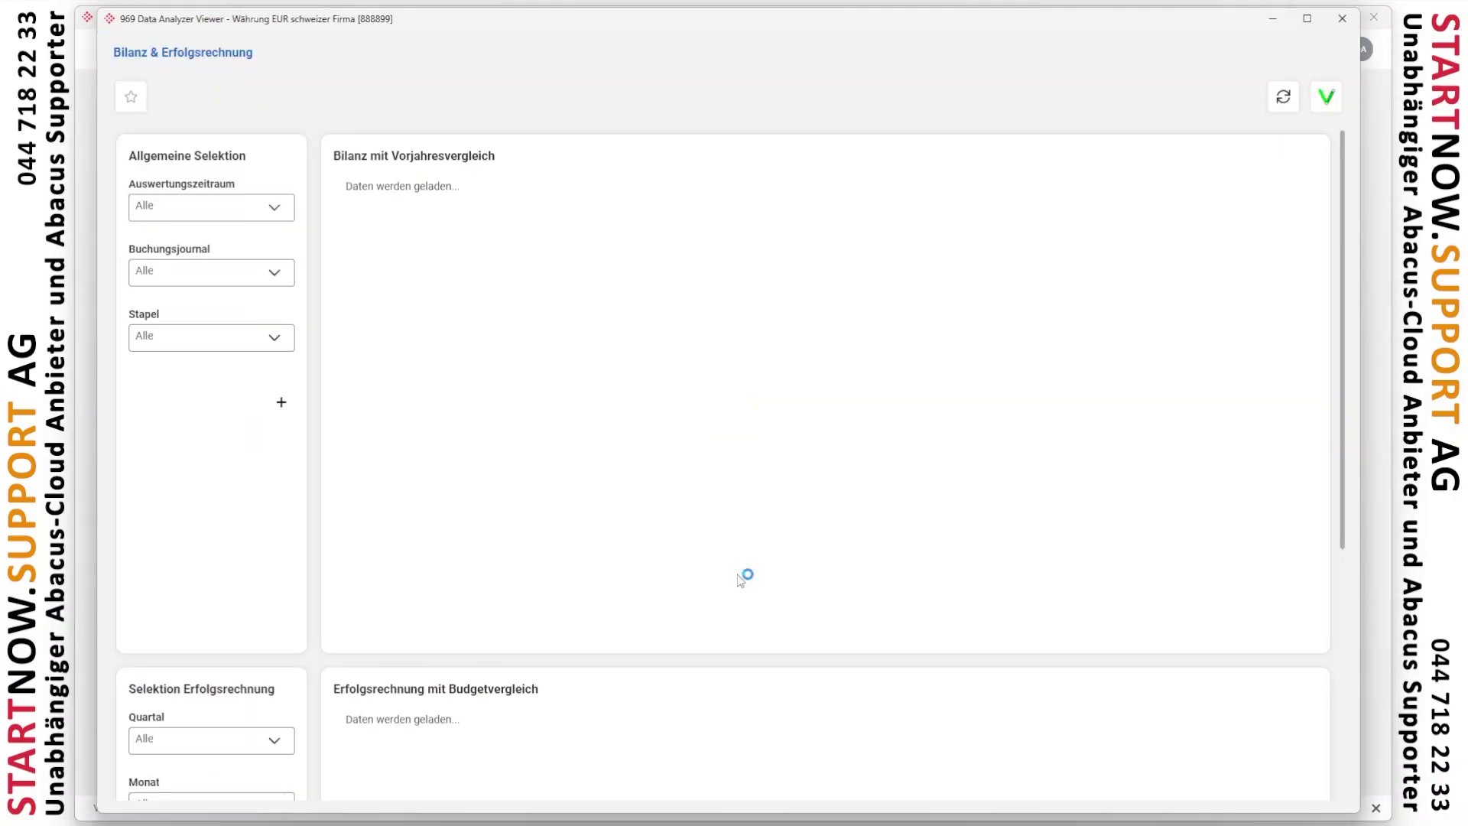
pyautogui.click(359, 244)
pyautogui.click(371, 275)
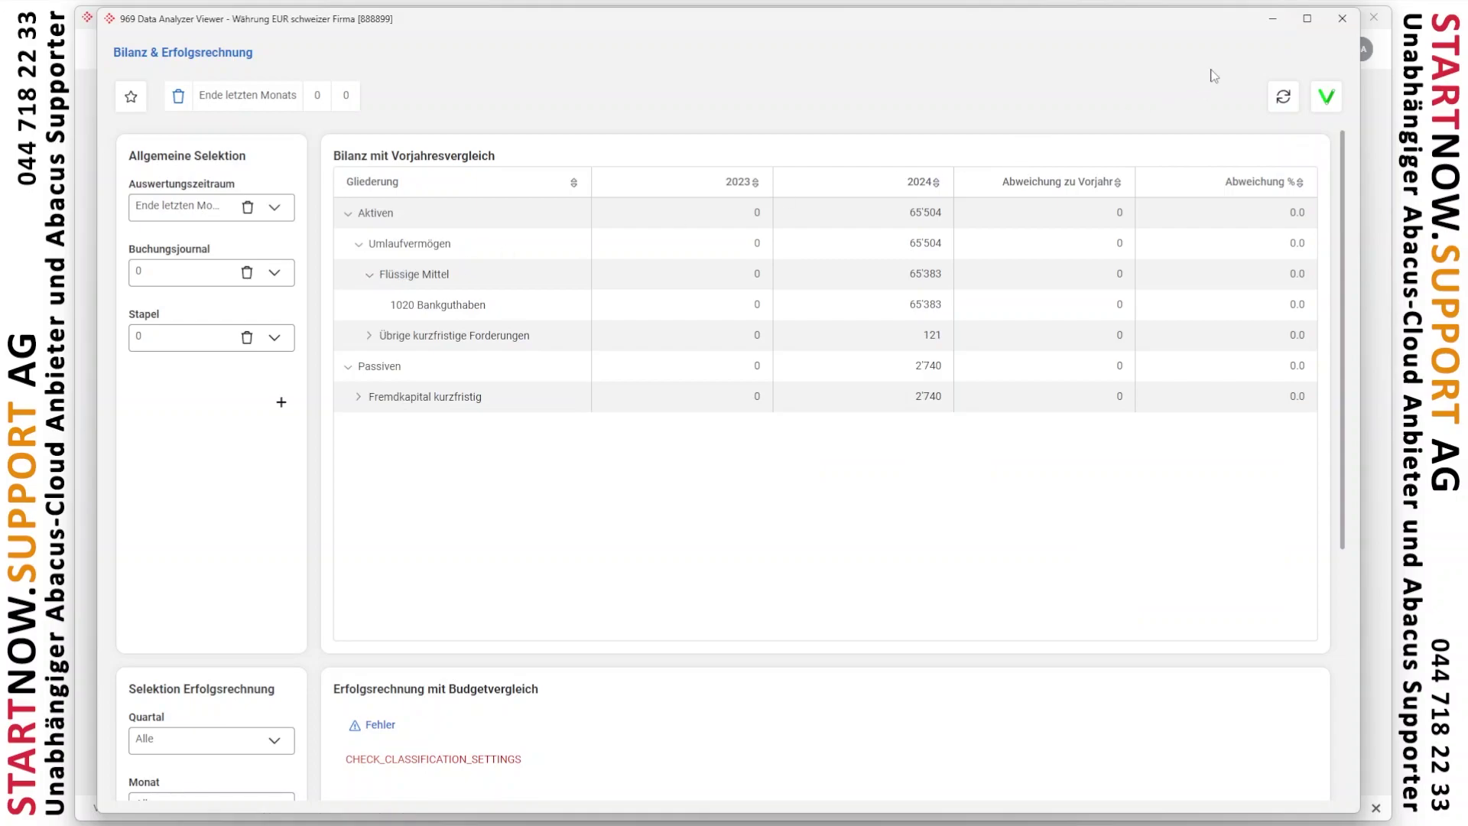
pyautogui.click(1340, 17)
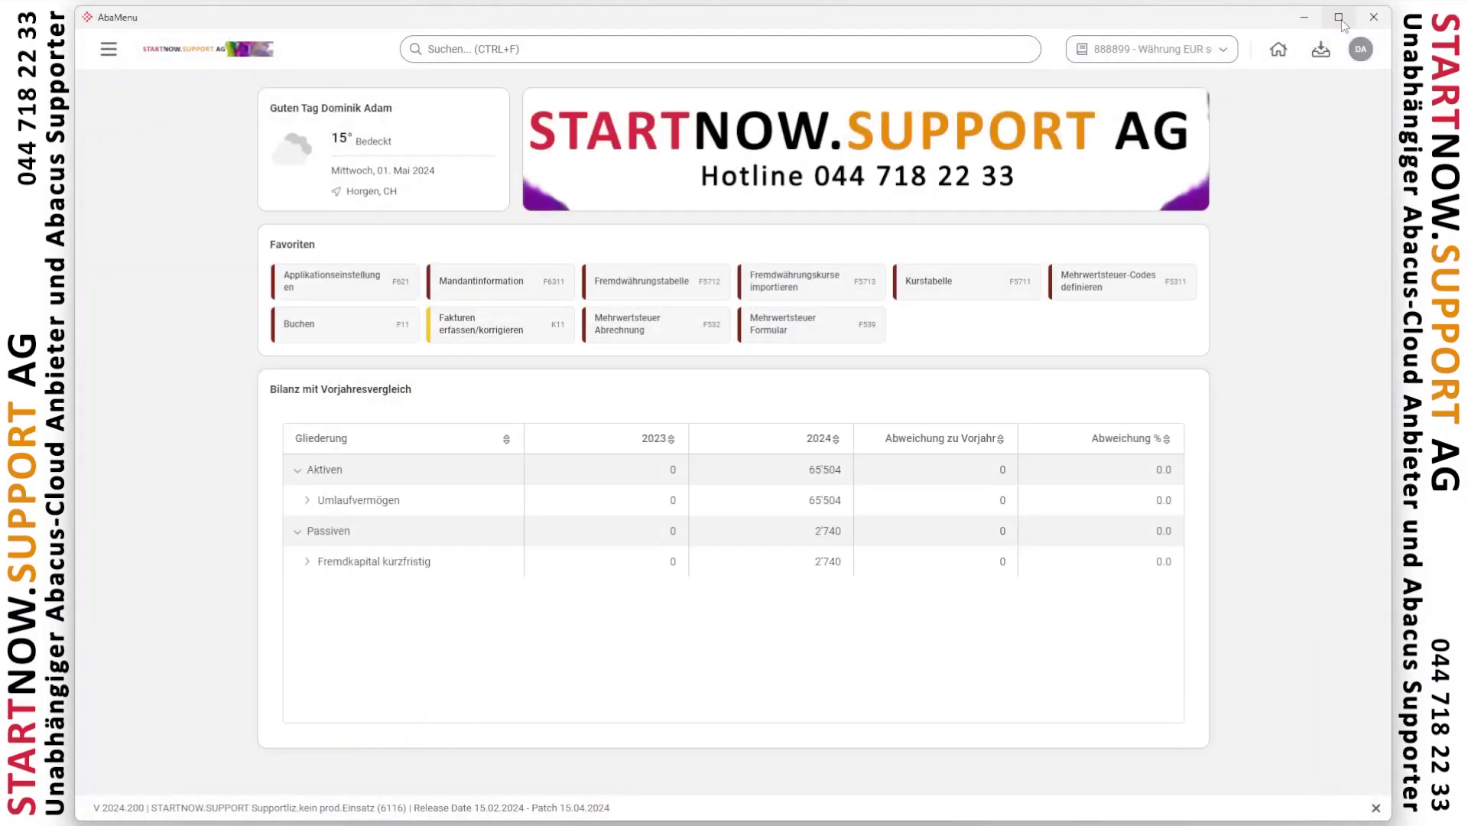
pyautogui.moveTo(1339, 17)
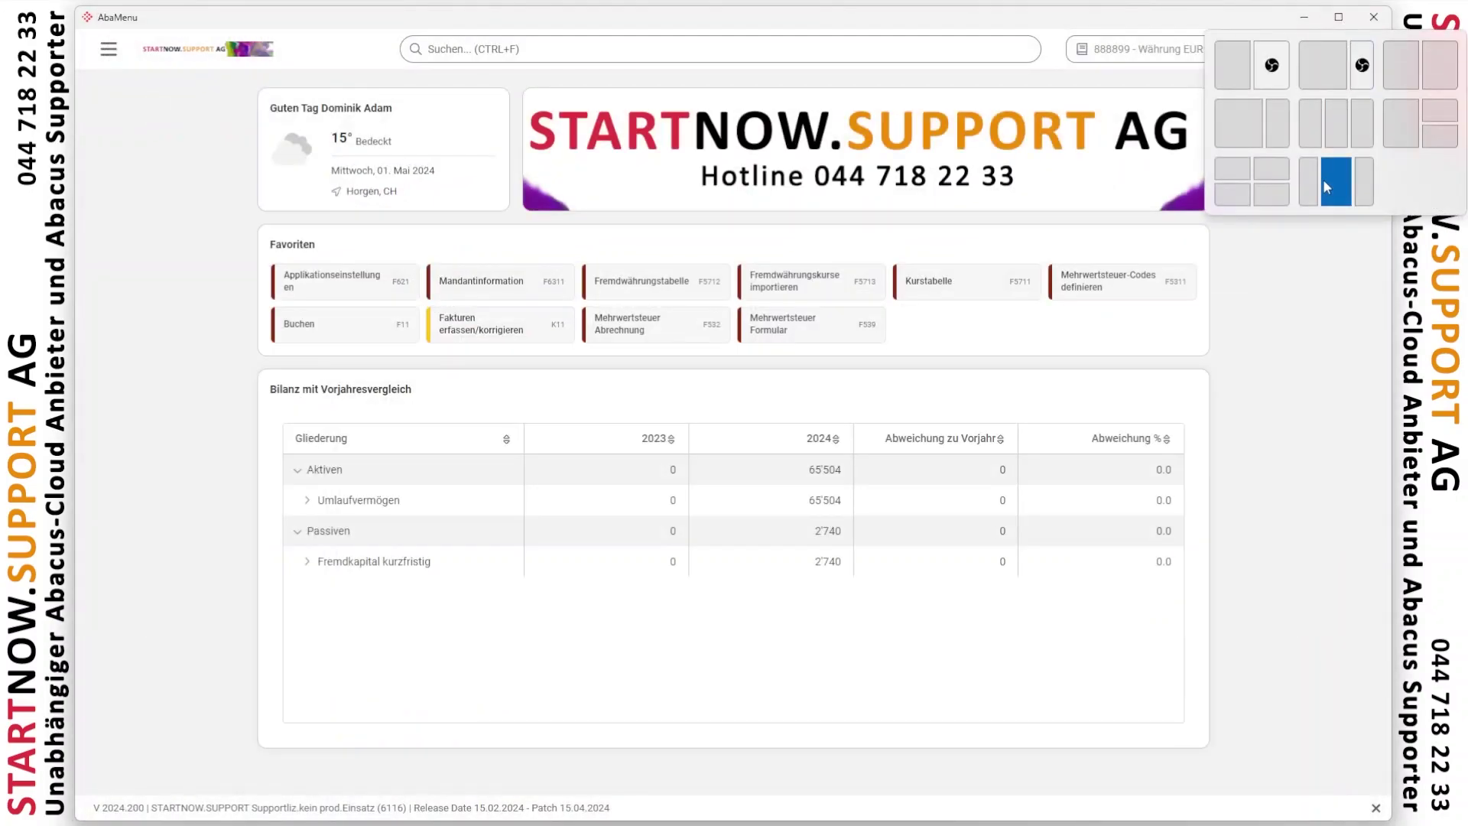